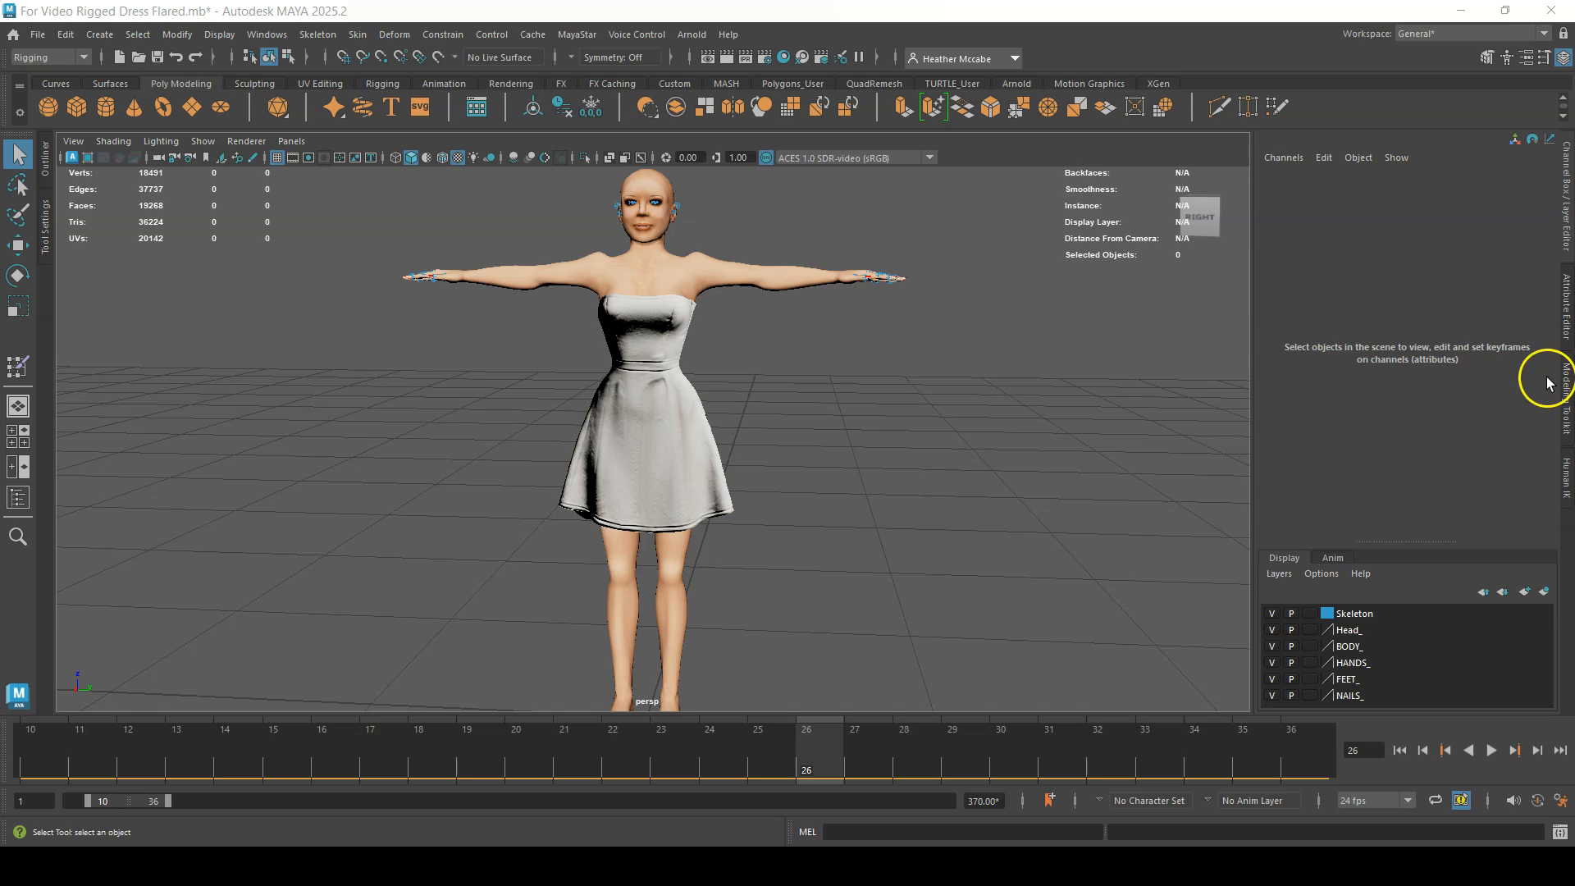
Select the avatar's dress mesh and open the MayaStar 2.0 panel.
click(724, 496)
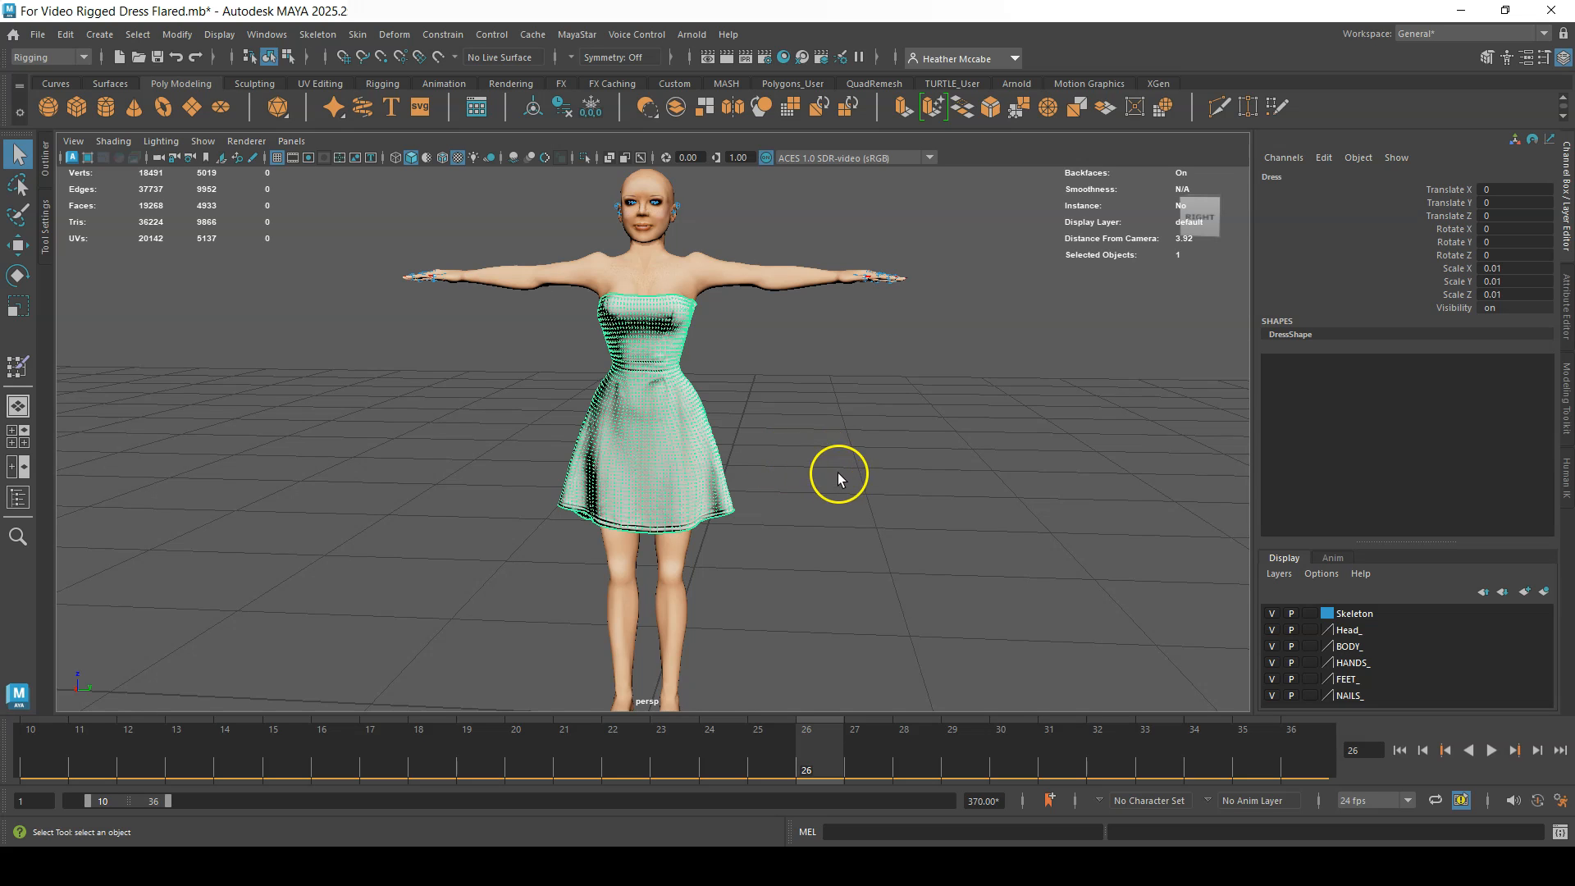
alt+right_drag(837, 467, 791, 358)
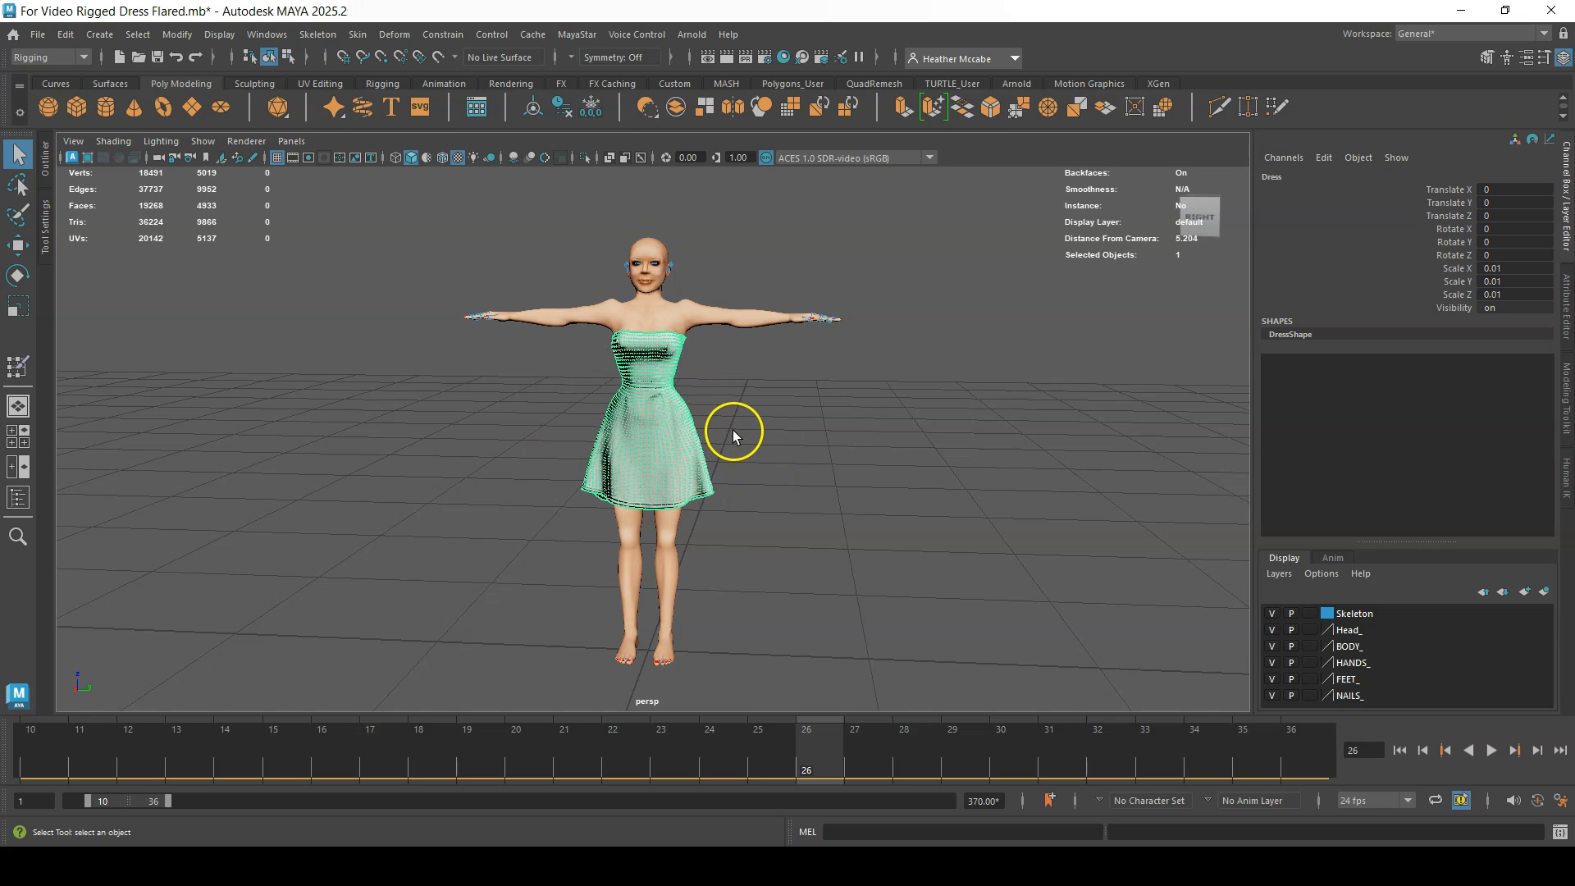
alt+drag(770, 407, 764, 433)
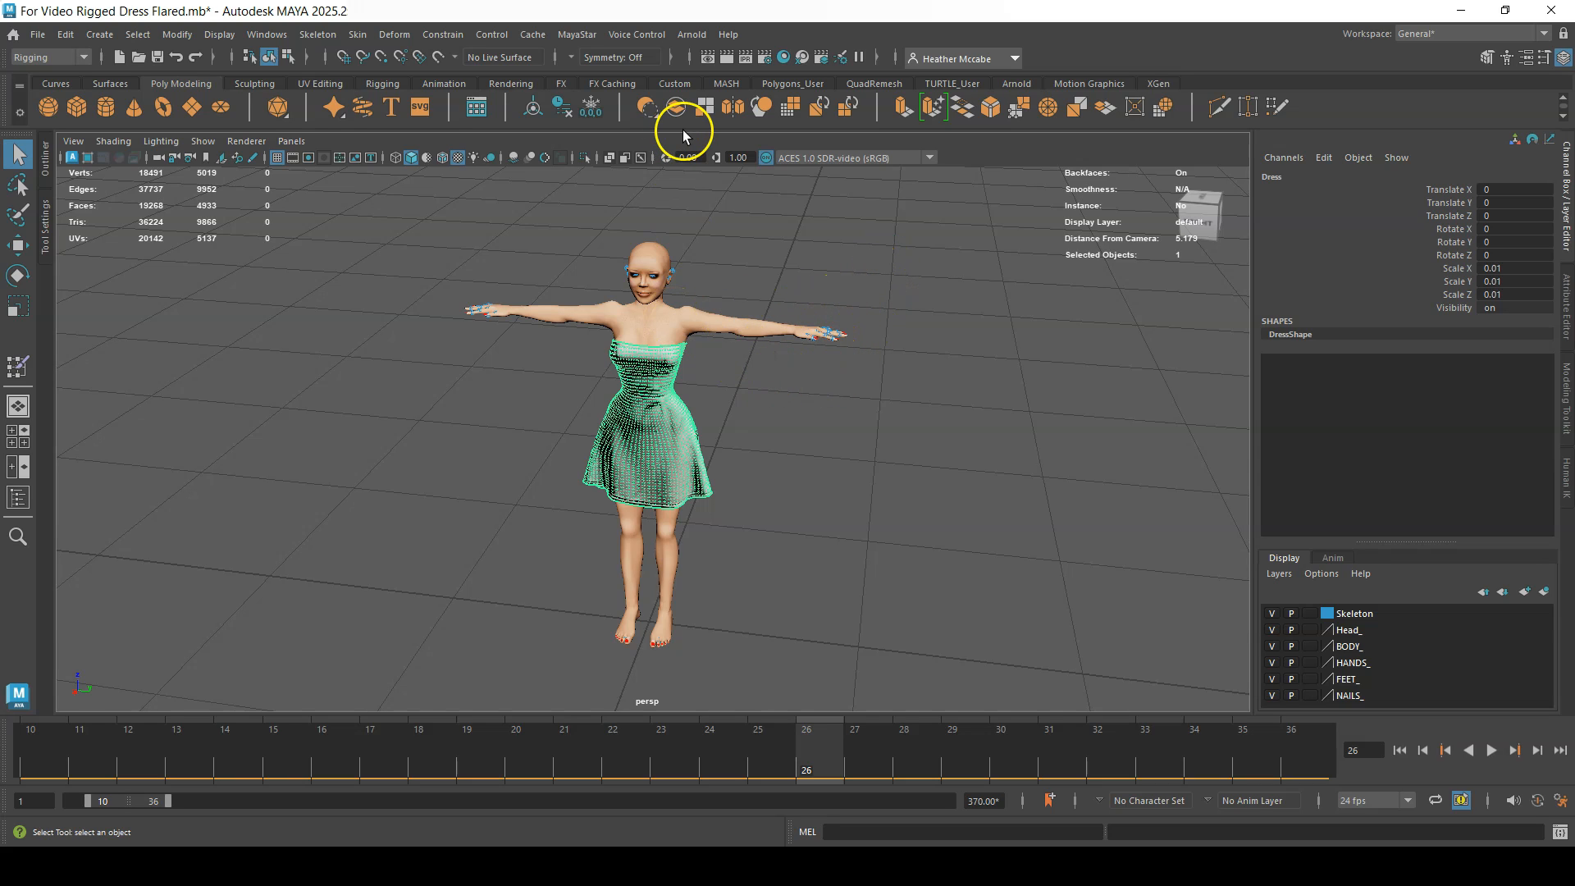
click(577, 34)
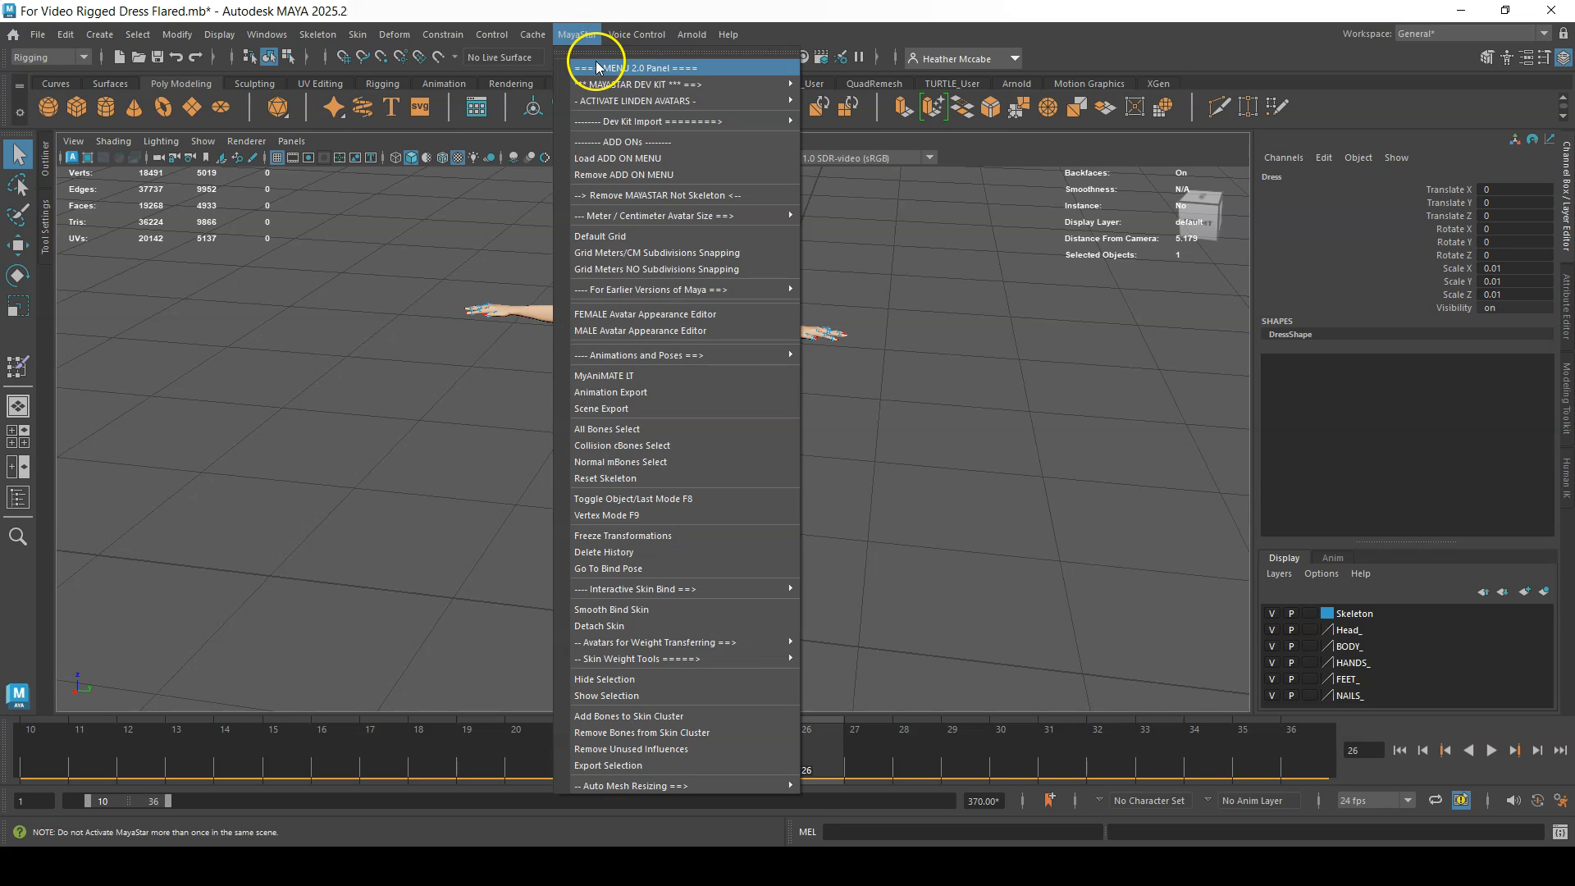
click(597, 67)
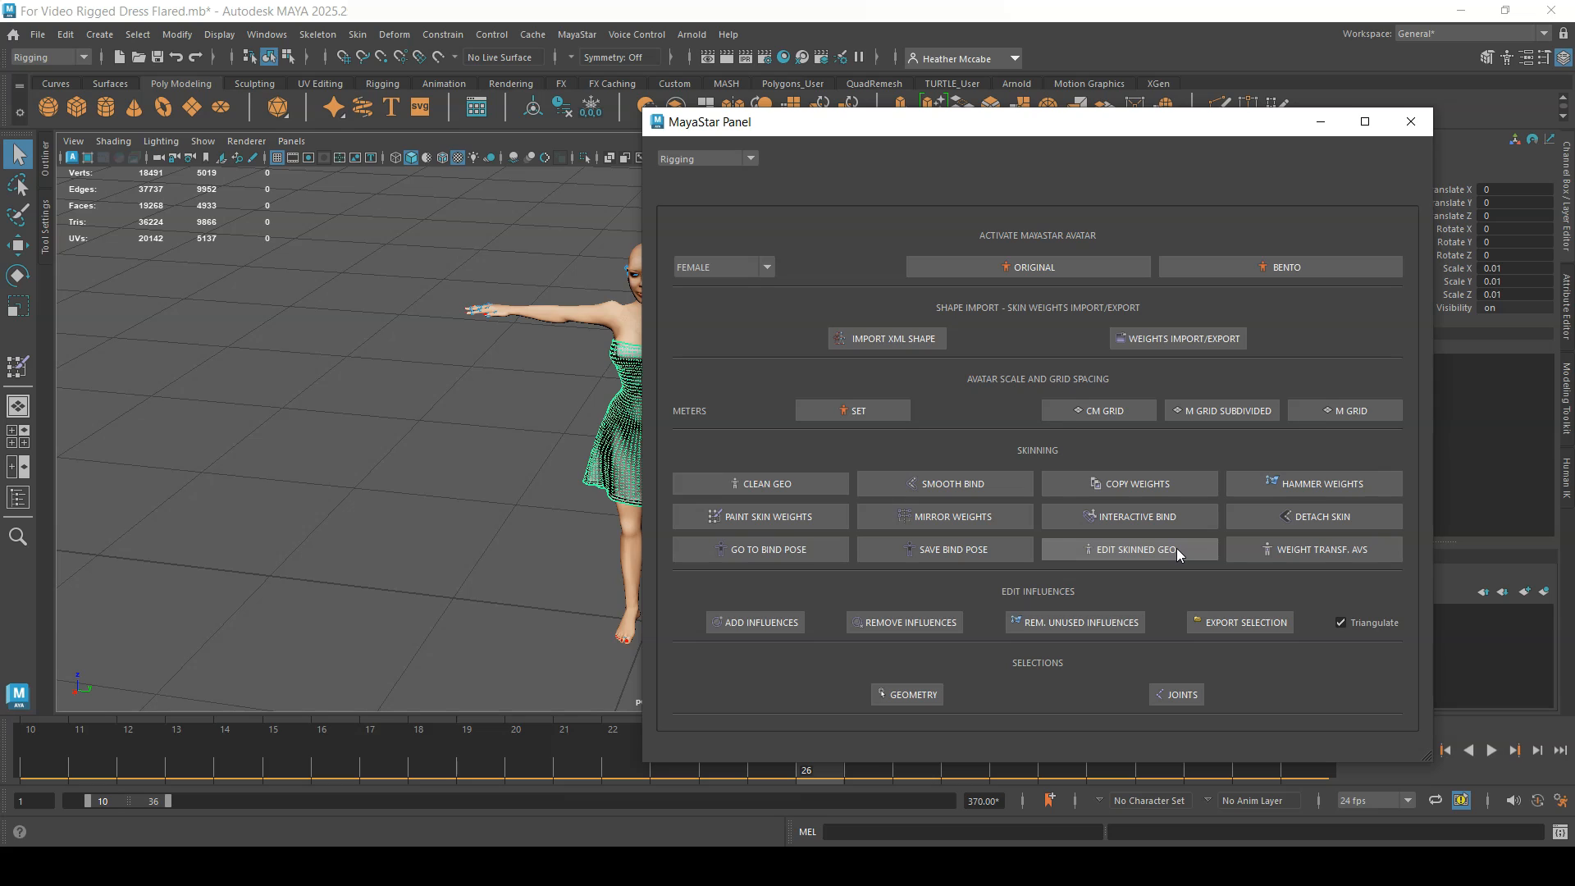
Clean the selected dress mesh with MayaStar's Clean Geo rigging tool.
click(1145, 547)
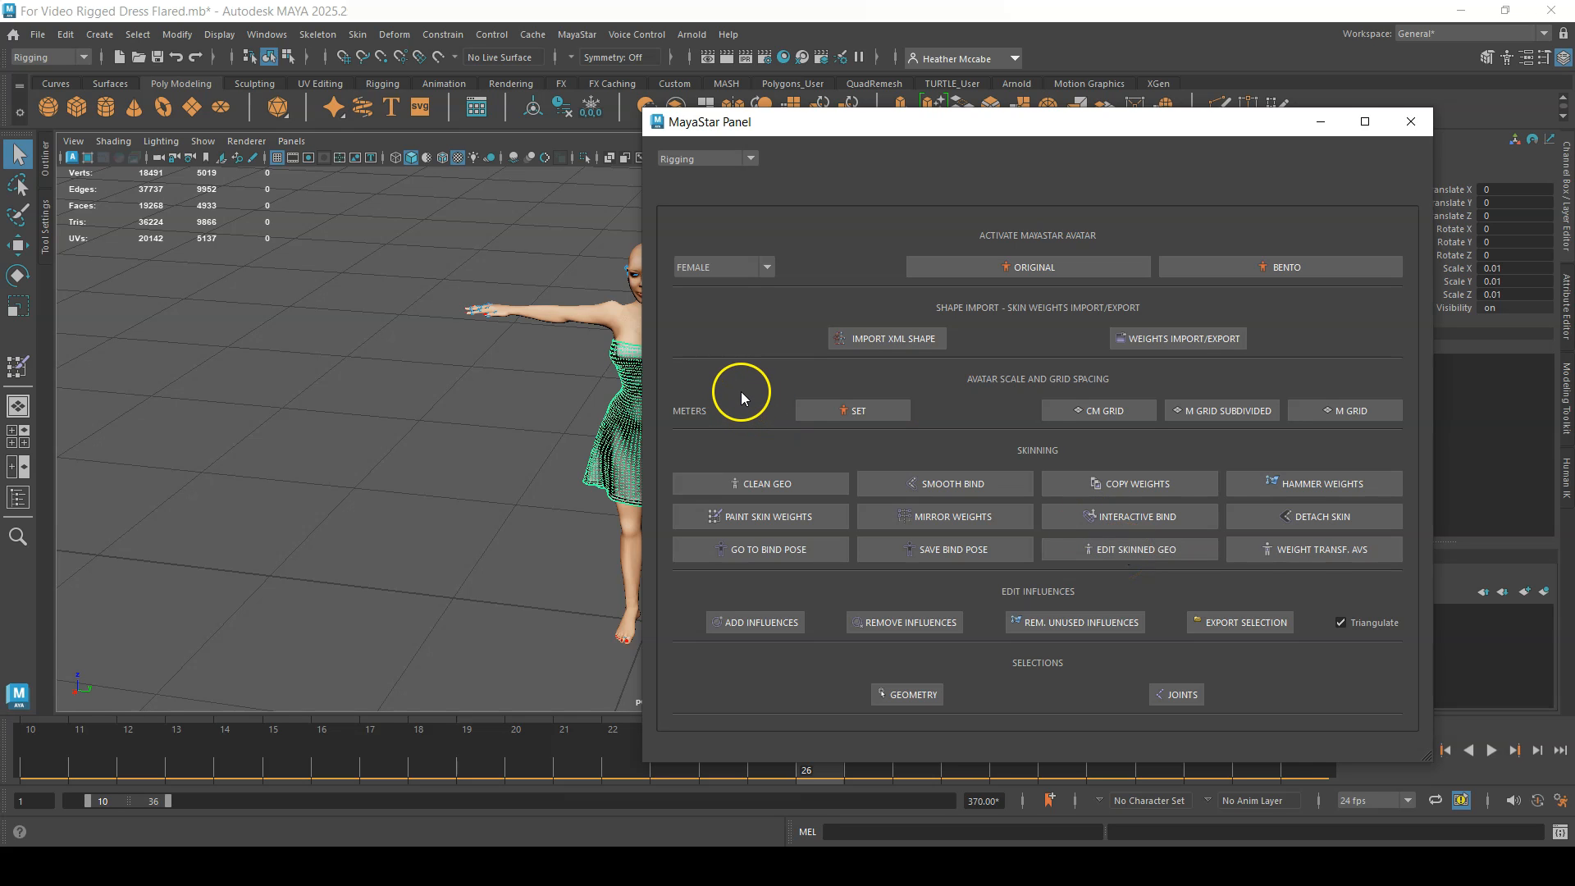
alt+drag(534, 502, 373, 480)
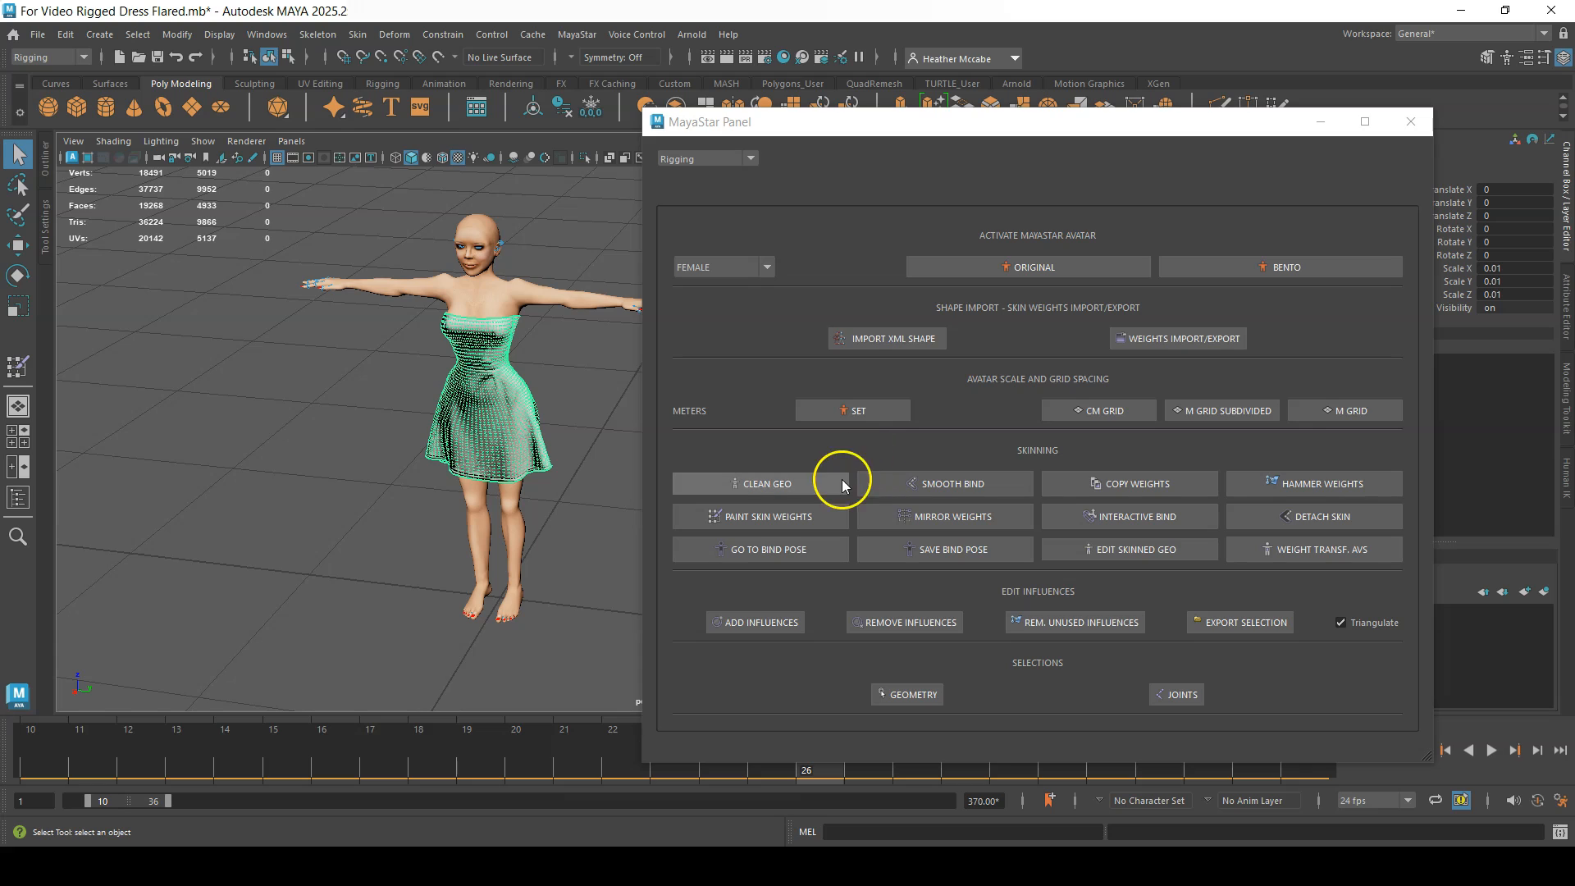
click(753, 486)
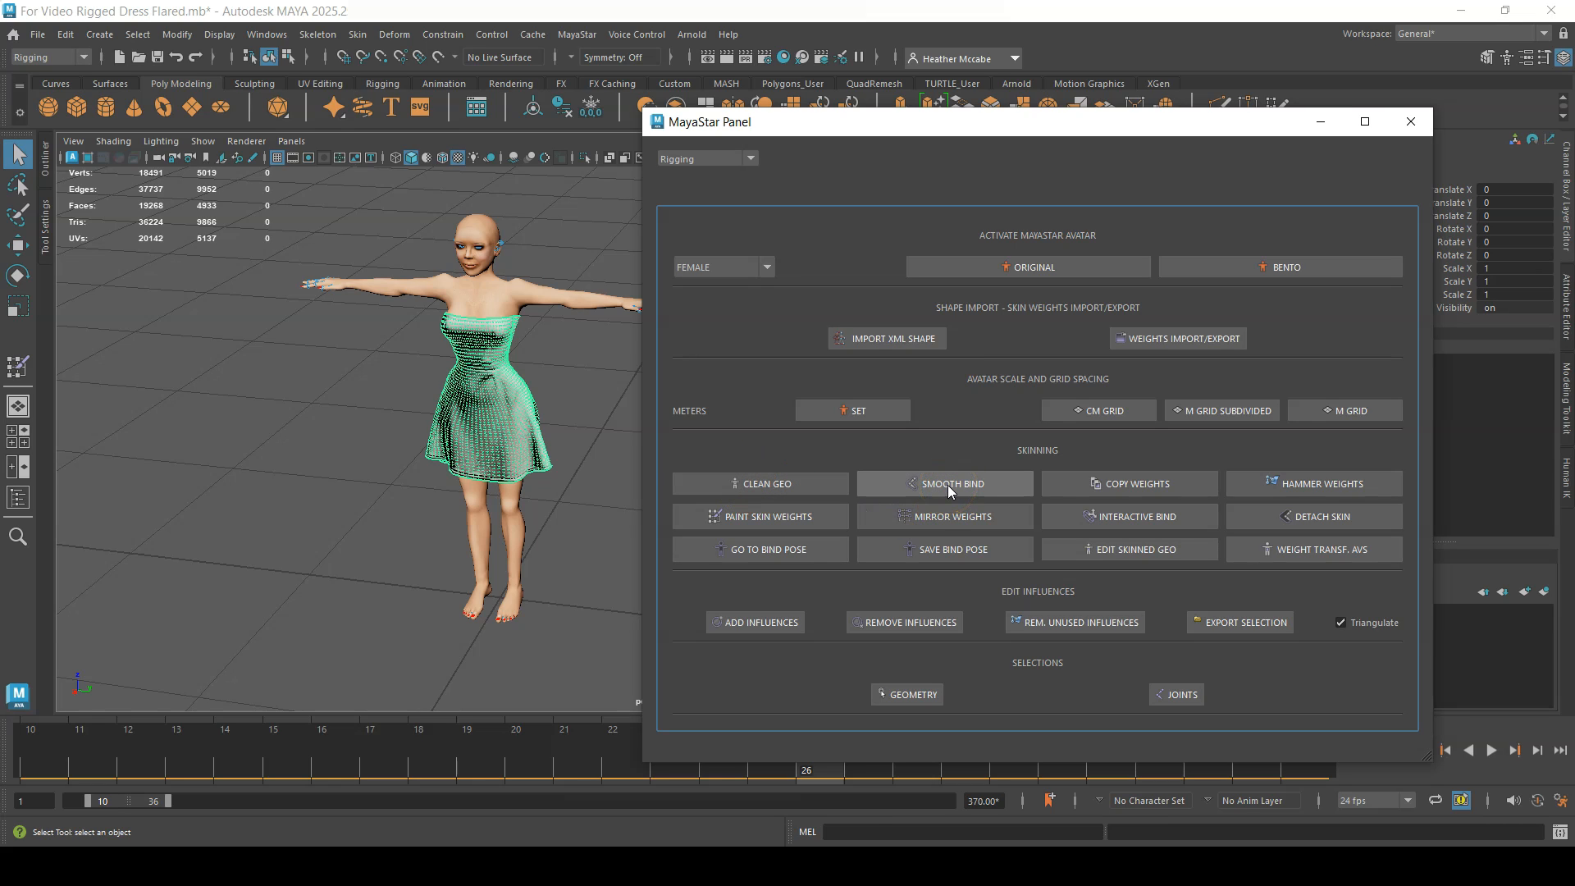
Smooth bind the cleaned dress mesh to the avatar's skeleton.
alt+right_drag(534, 429, 585, 527)
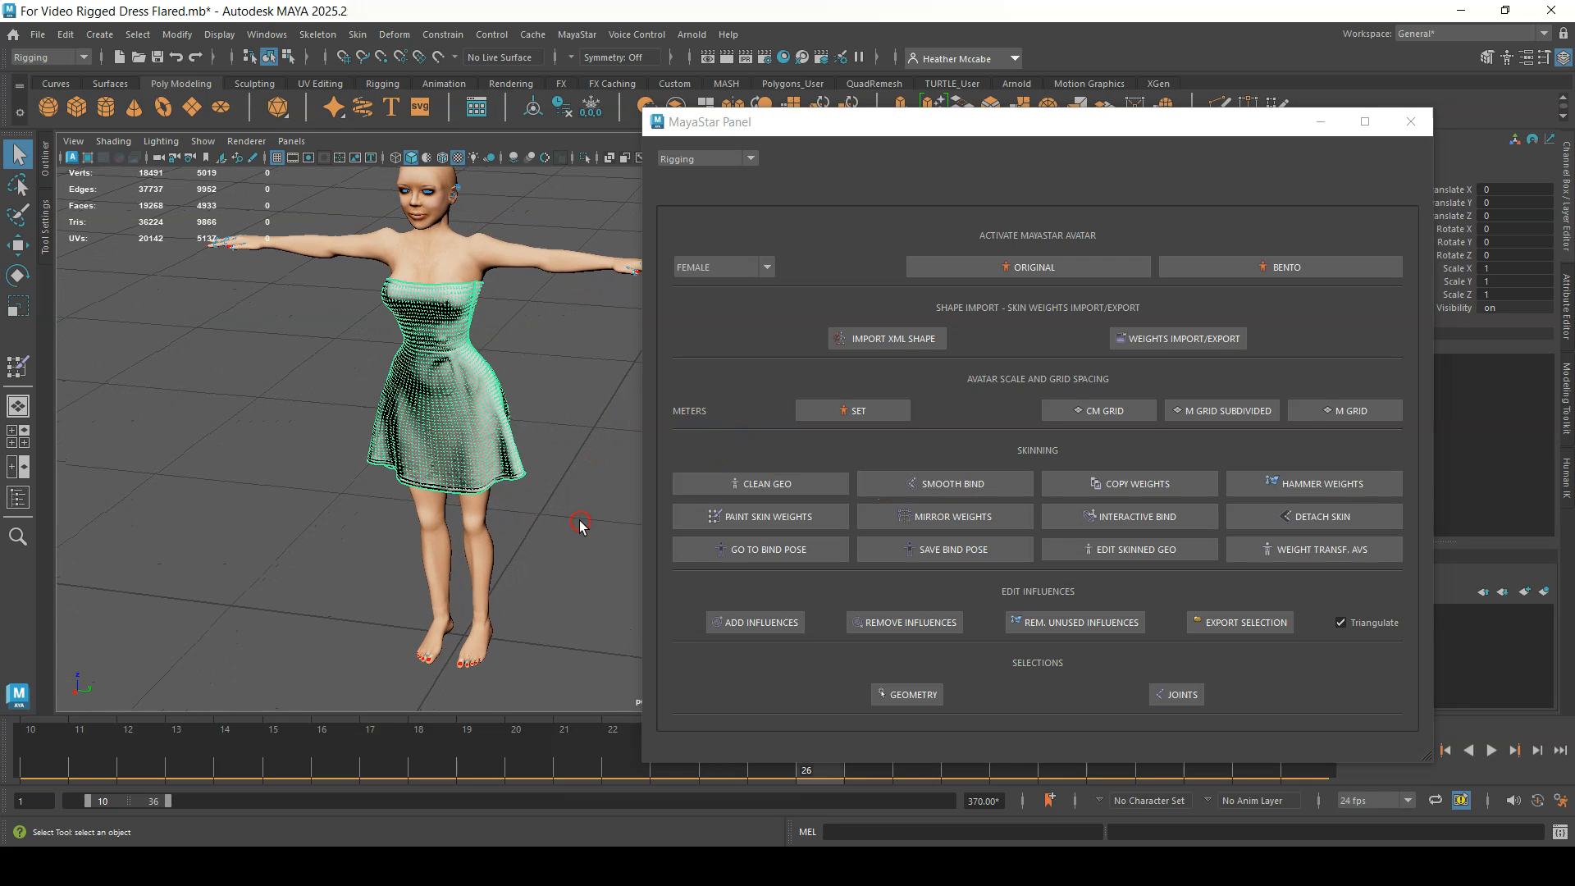
click(896, 486)
click(916, 483)
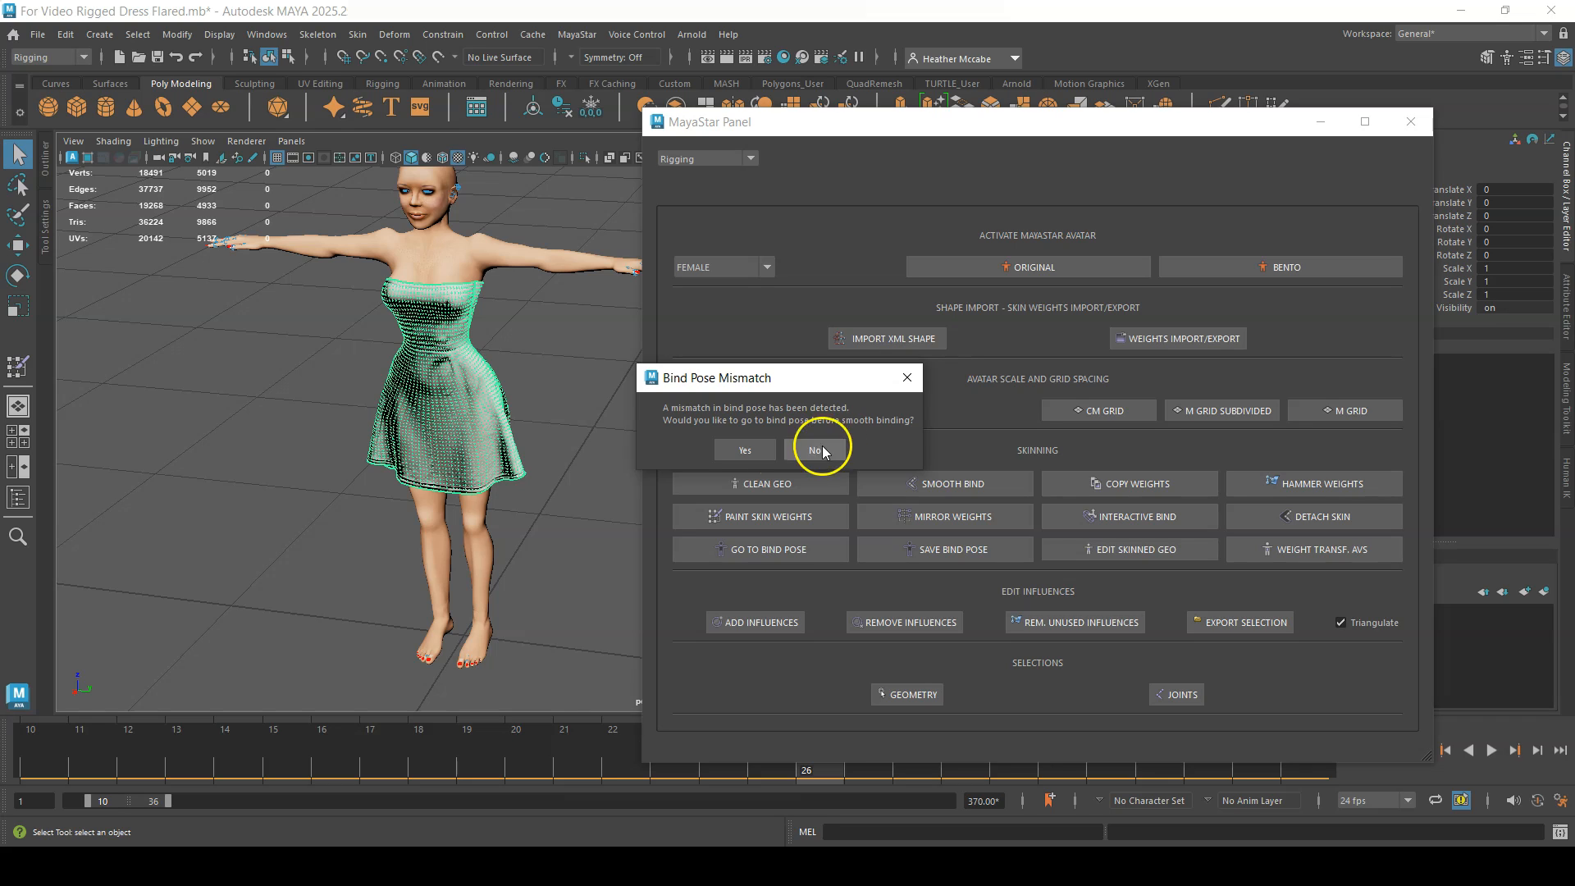
click(862, 489)
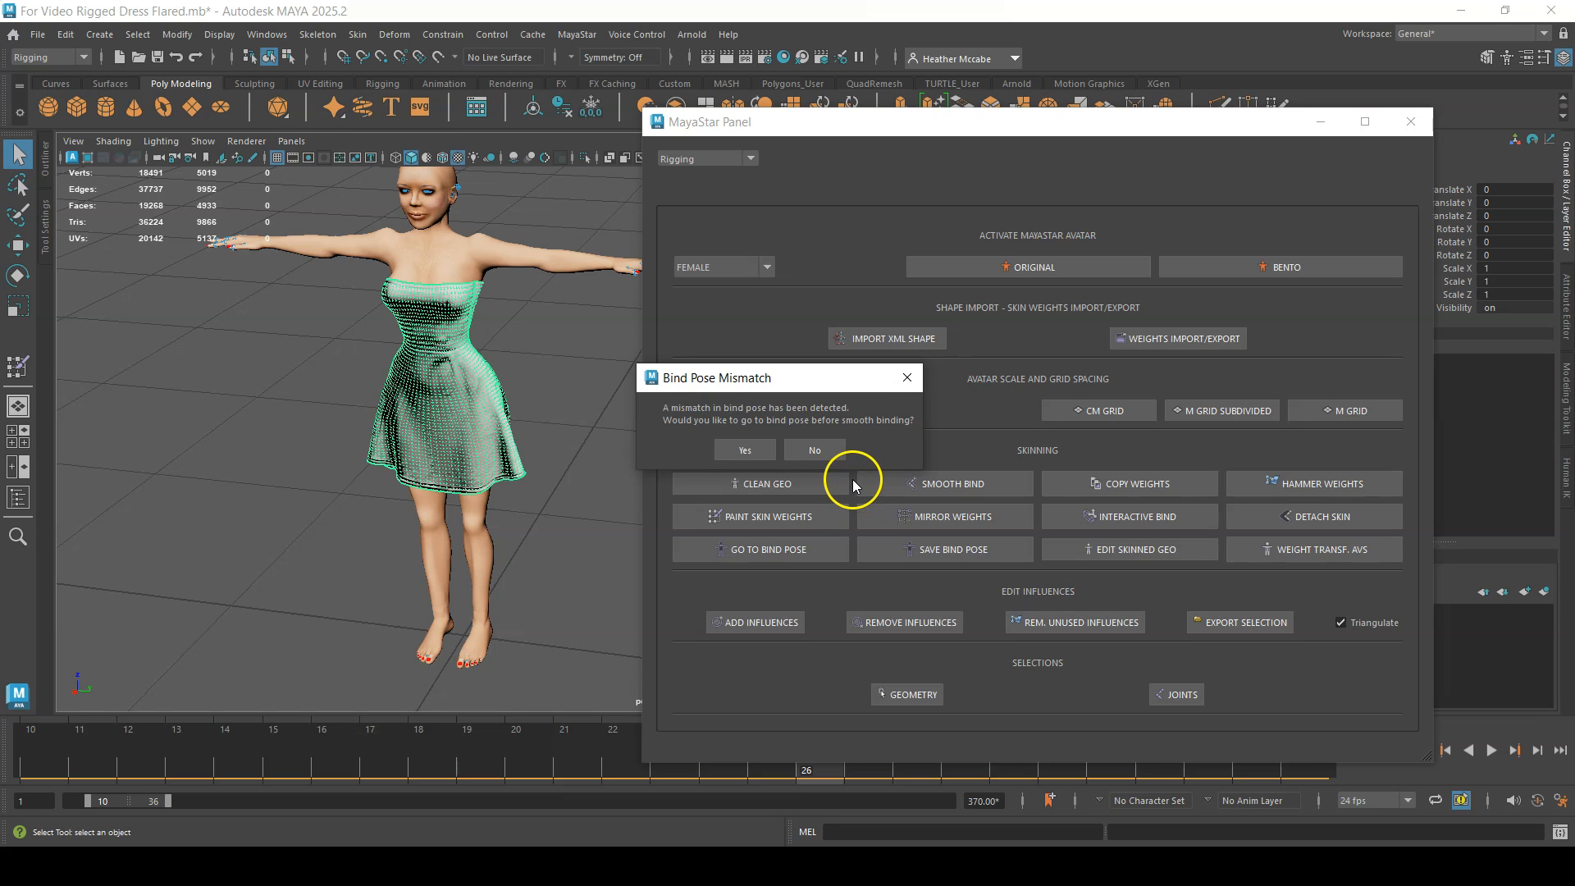
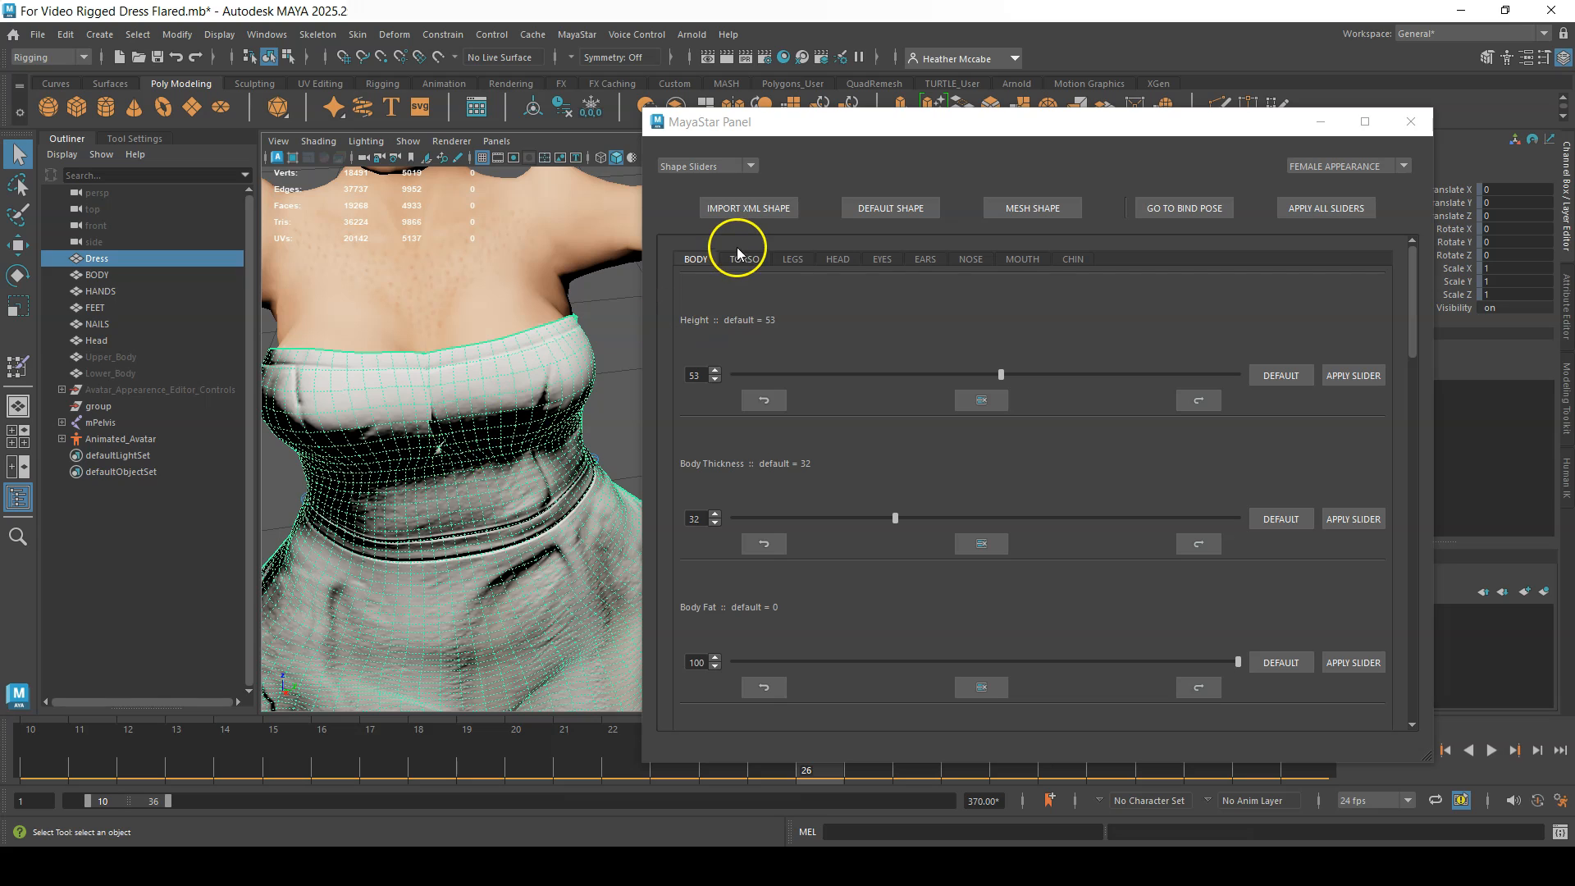
Set Breast Size to 100 in the female avatar's torso shape sliders to test how the dress deforms.
click(745, 260)
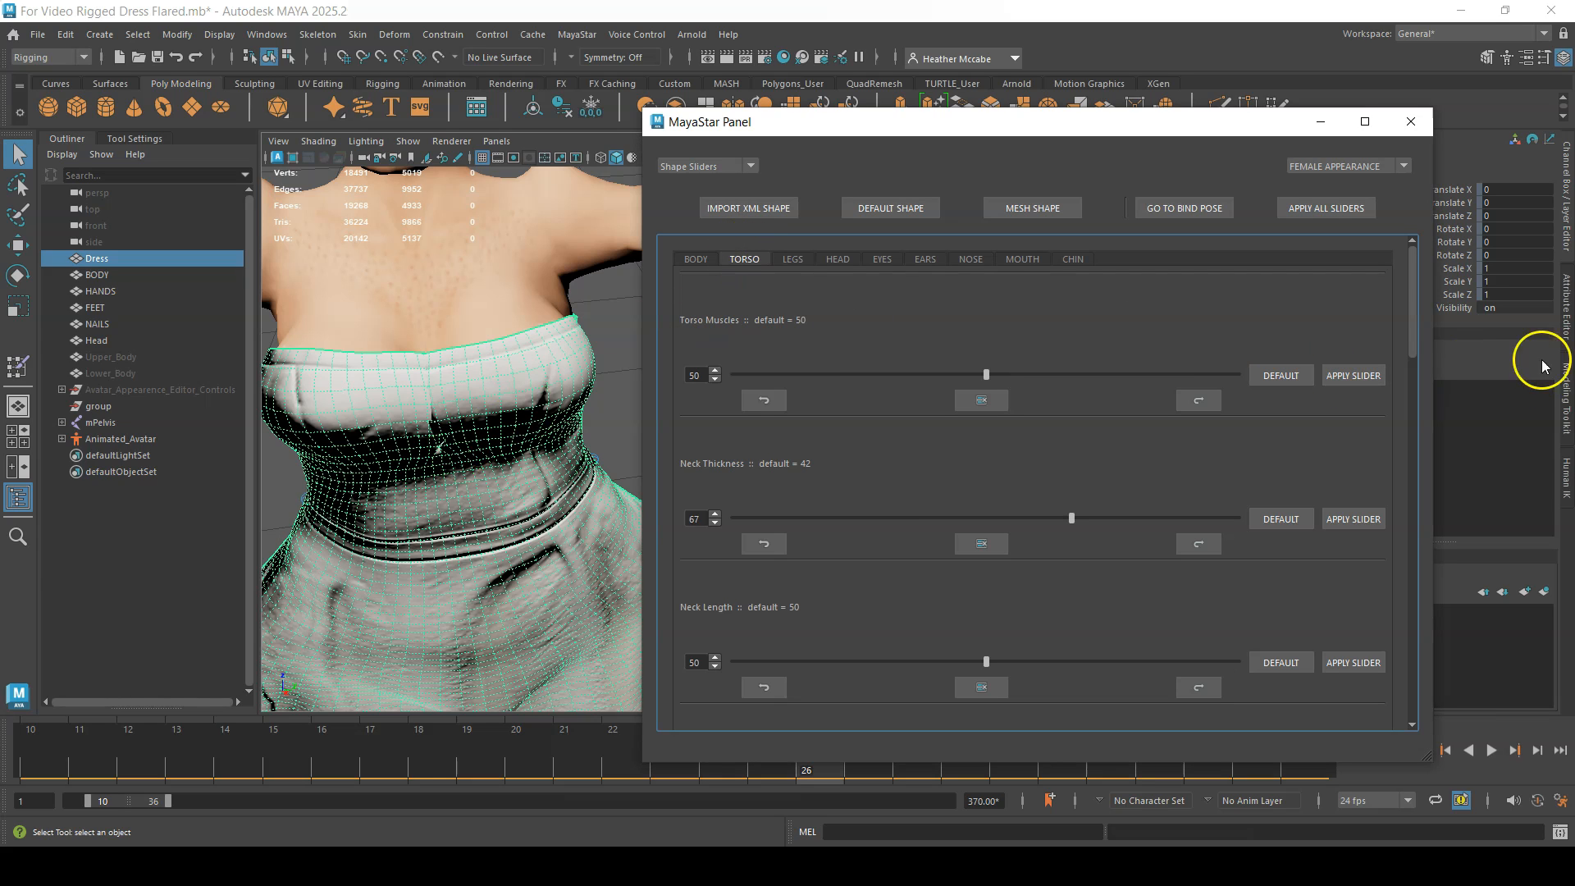
drag(1415, 312, 1413, 404)
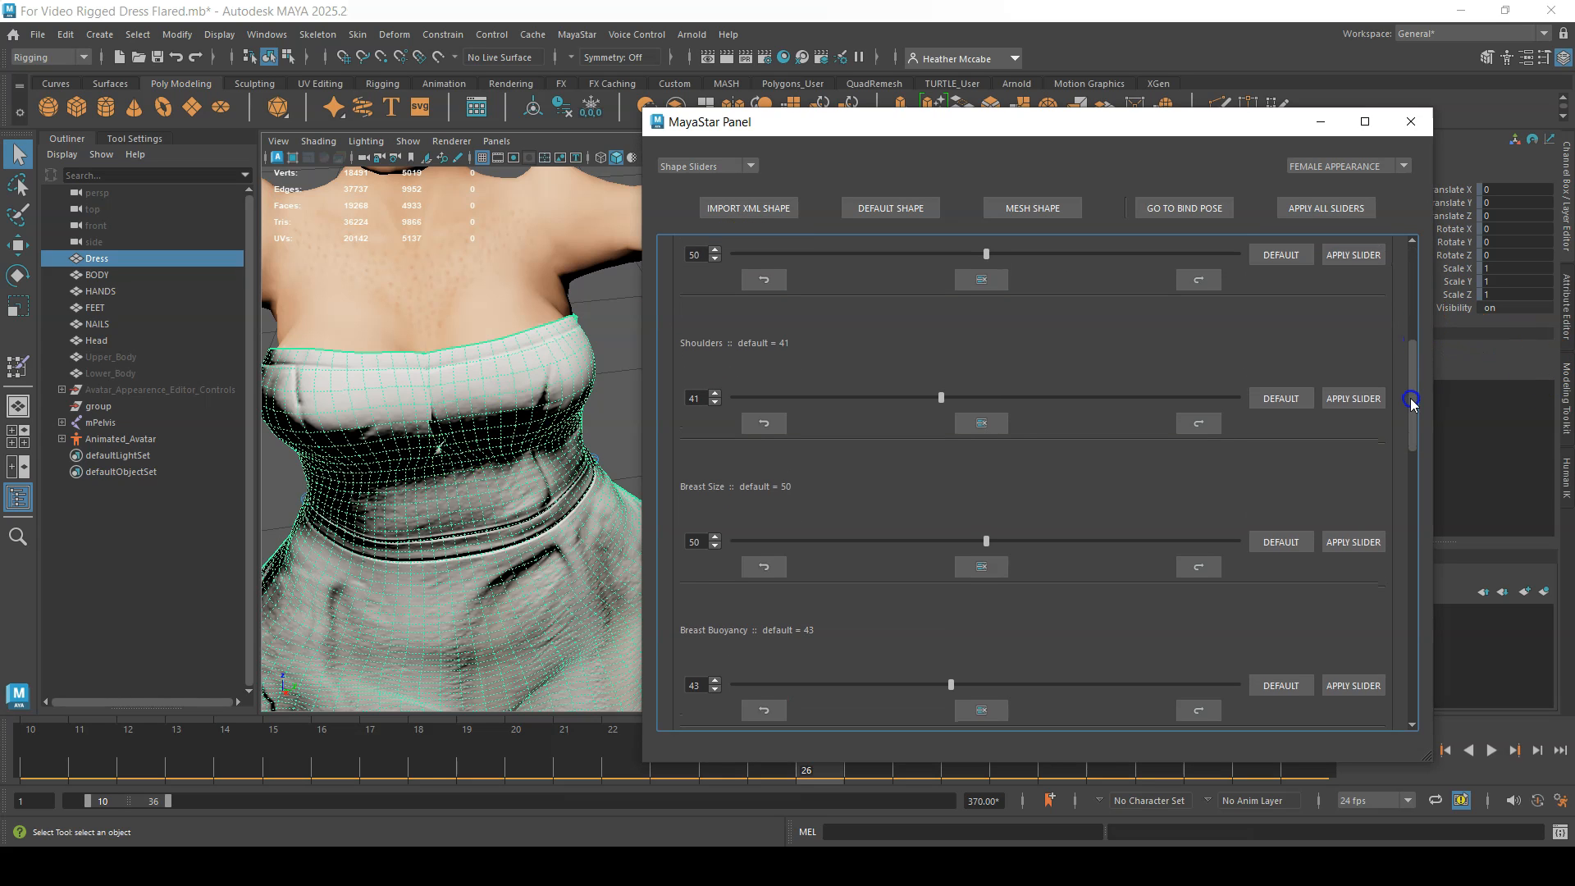
drag(988, 538, 1282, 459)
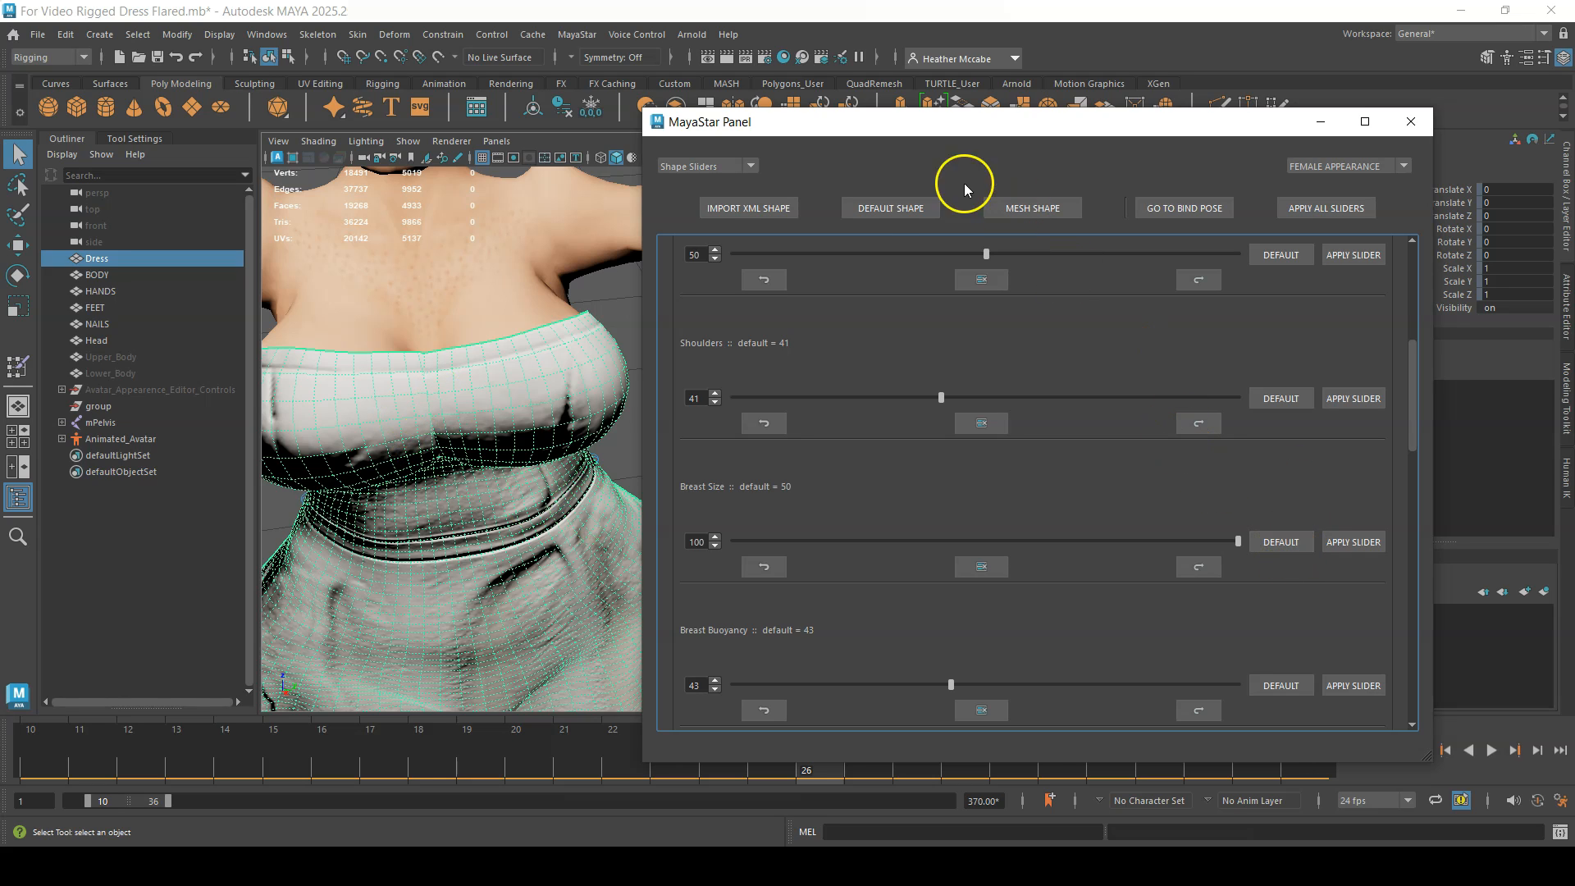
Return the avatar and the dress to the mesh shape.
click(1036, 214)
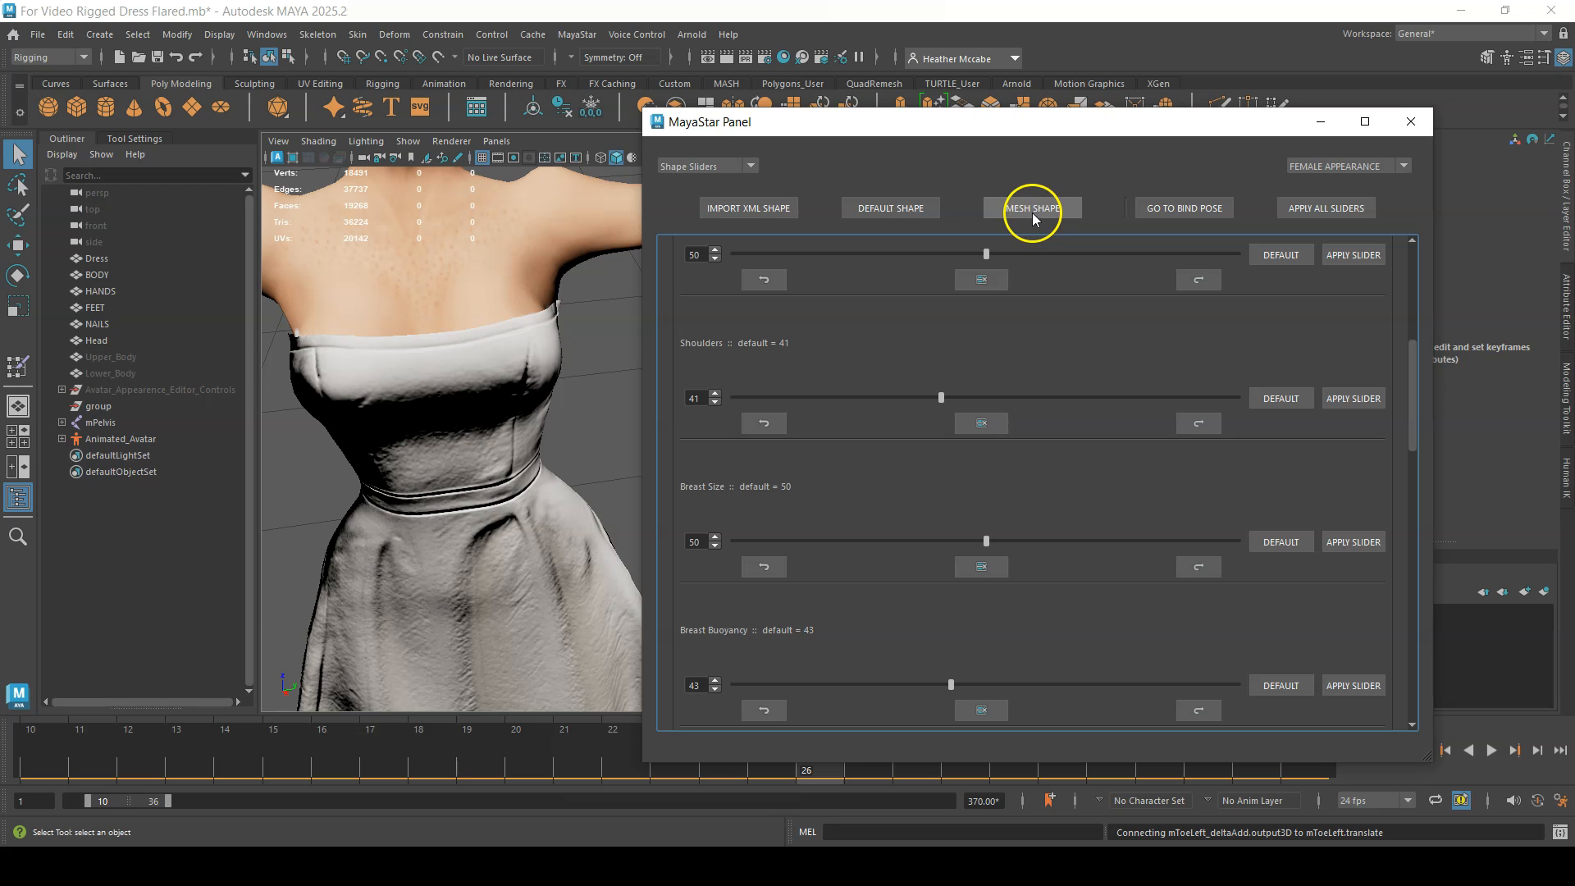
alt+right_drag(503, 480, 434, 410)
alt+middle_drag(436, 416, 373, 417)
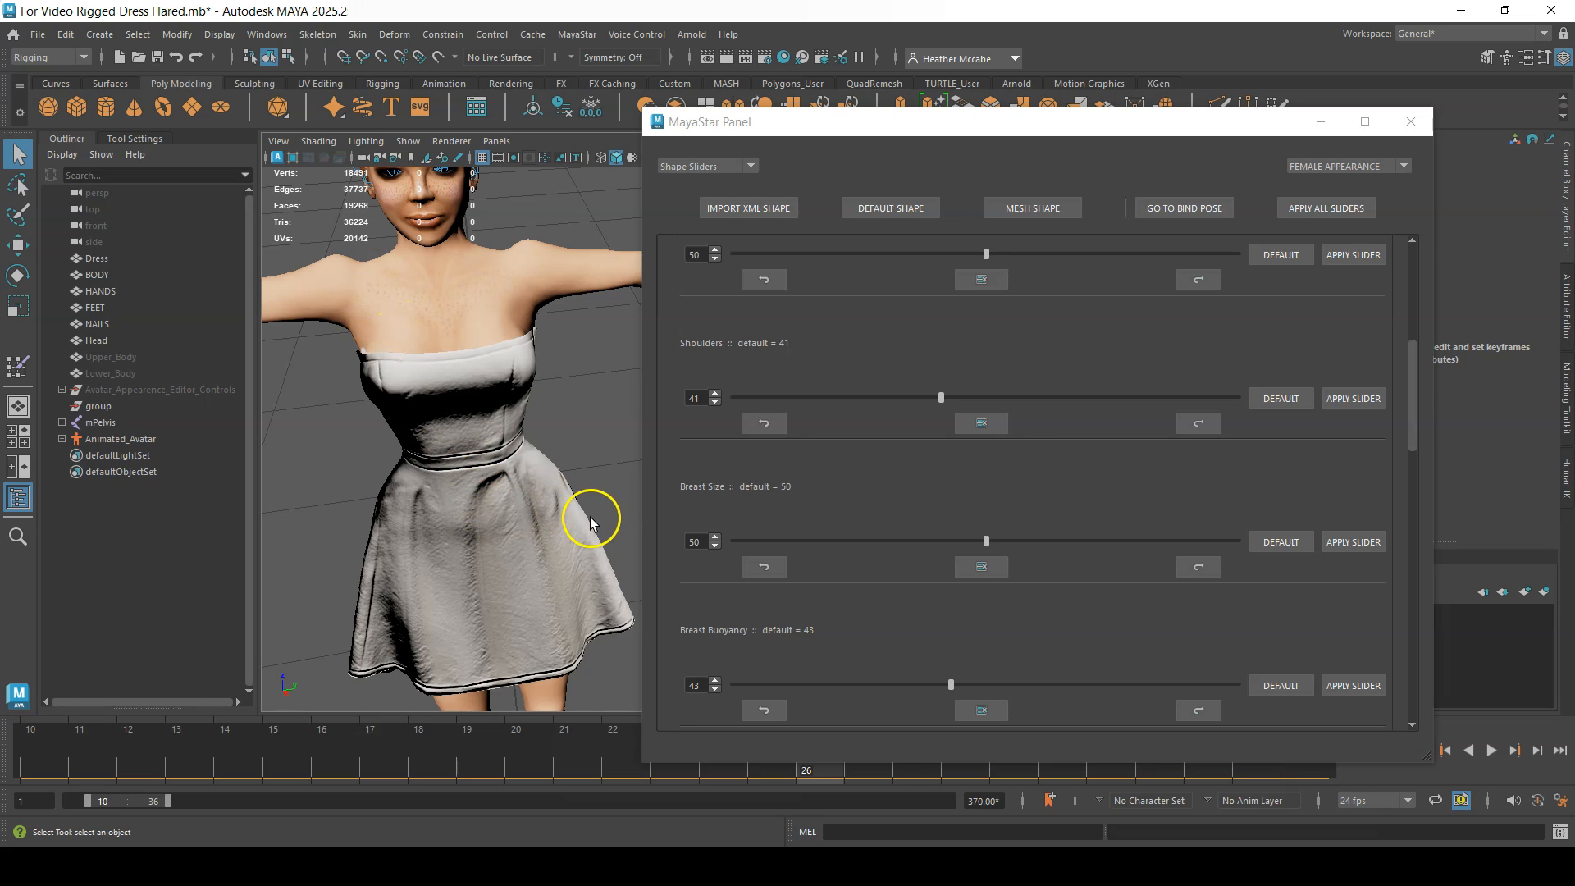
alt+middle_drag(591, 518, 567, 478)
alt+right_drag(564, 477, 552, 352)
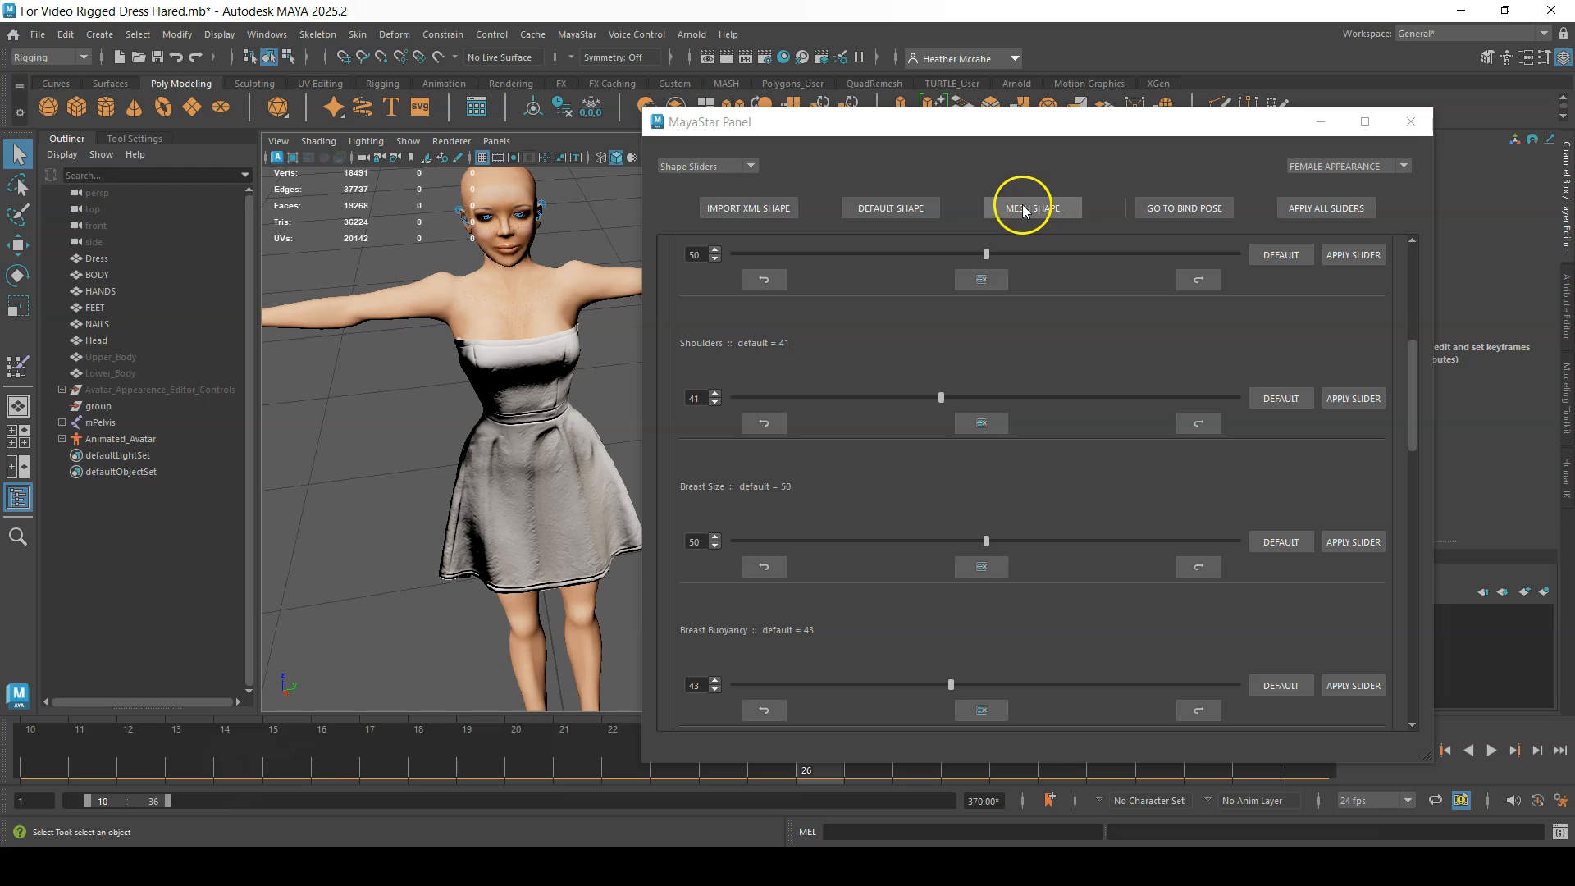
Apply Default Shape and Mesh Shape alternately to compare them on the dressed avatar, ending on Mesh Shape.
click(893, 210)
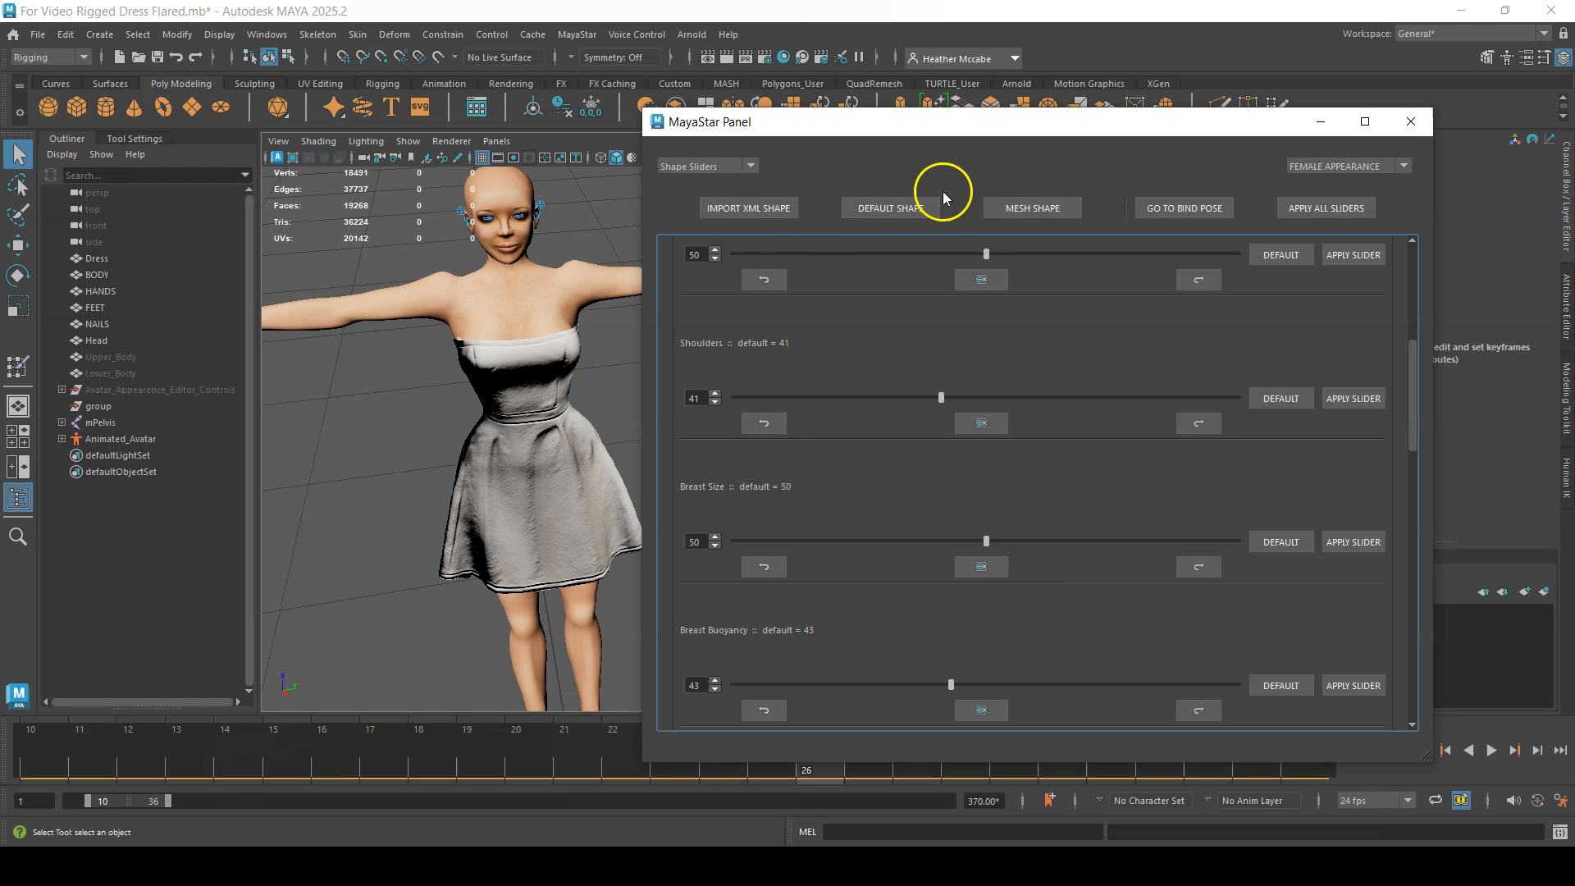
click(1016, 212)
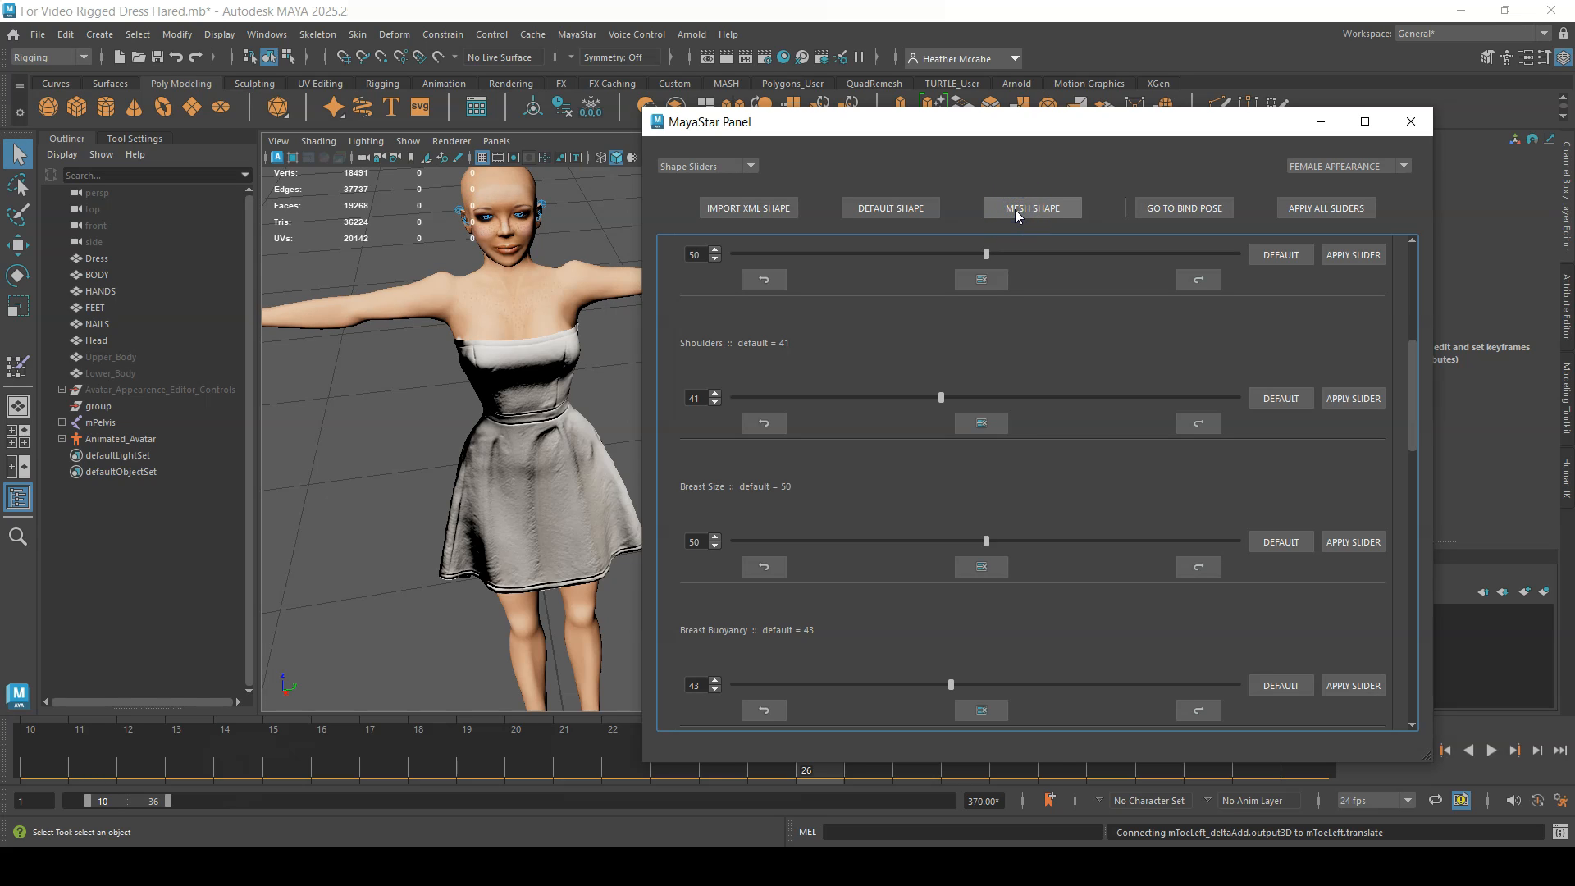
click(909, 209)
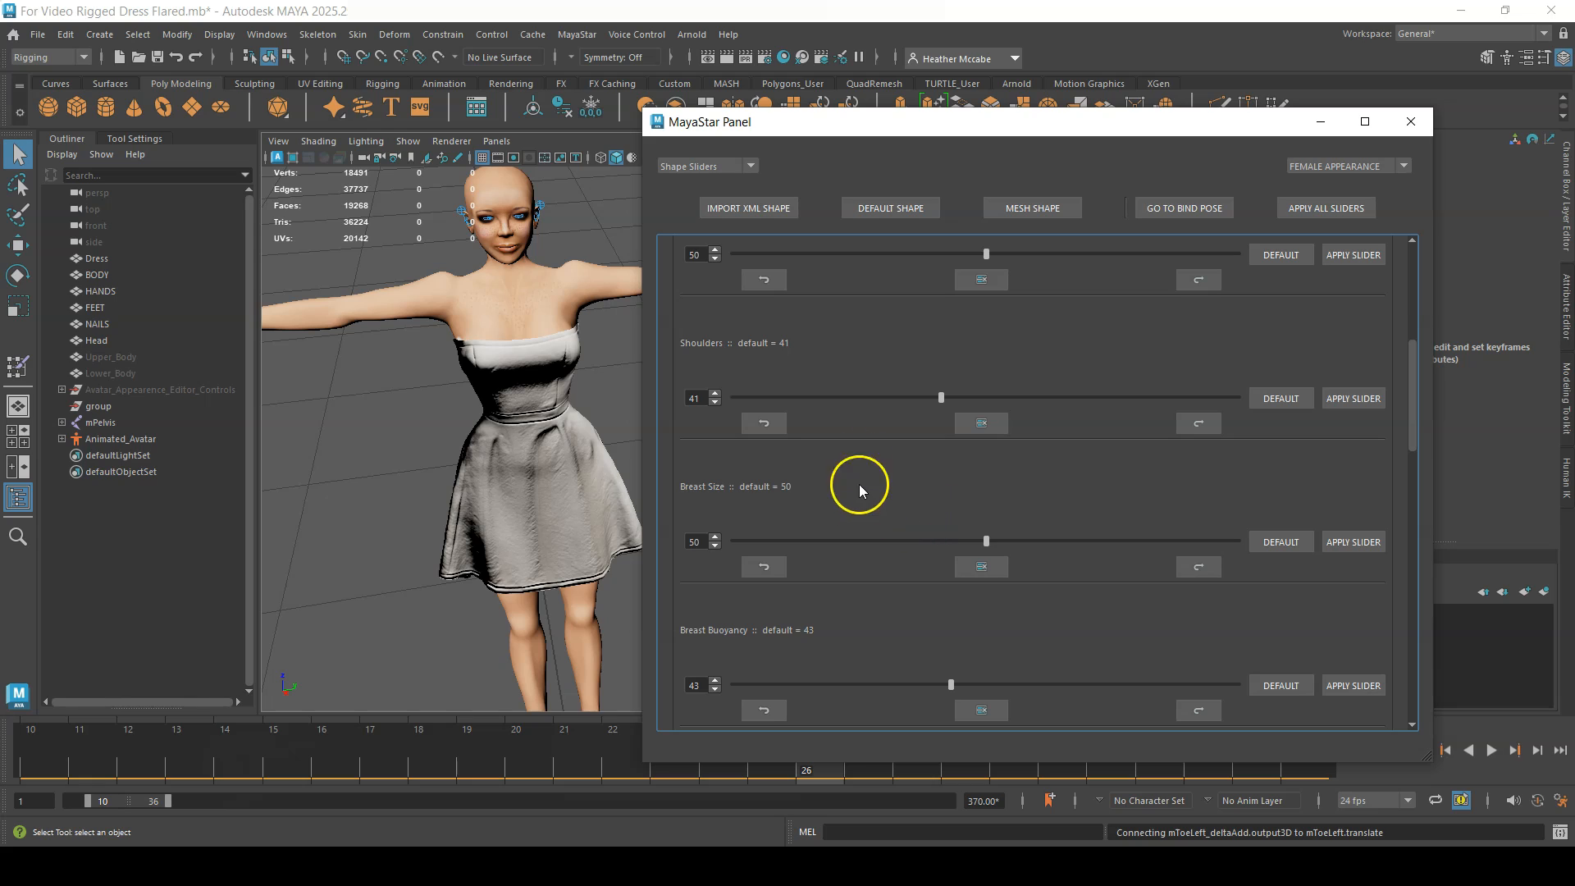
click(1061, 215)
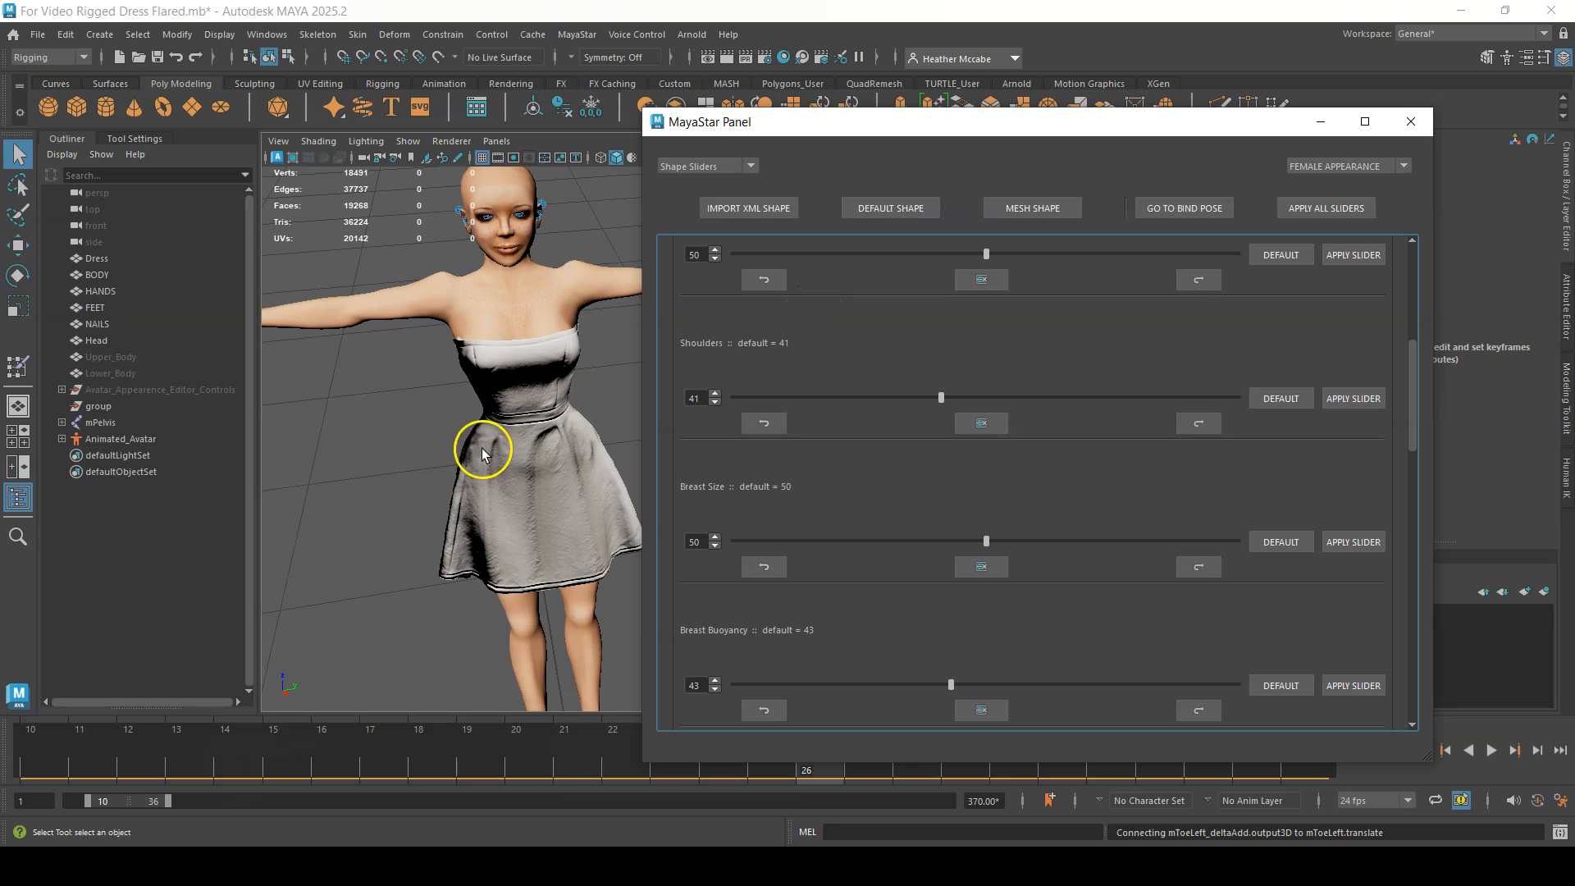
alt+middle_drag(429, 453, 421, 436)
alt+drag(422, 435, 380, 372)
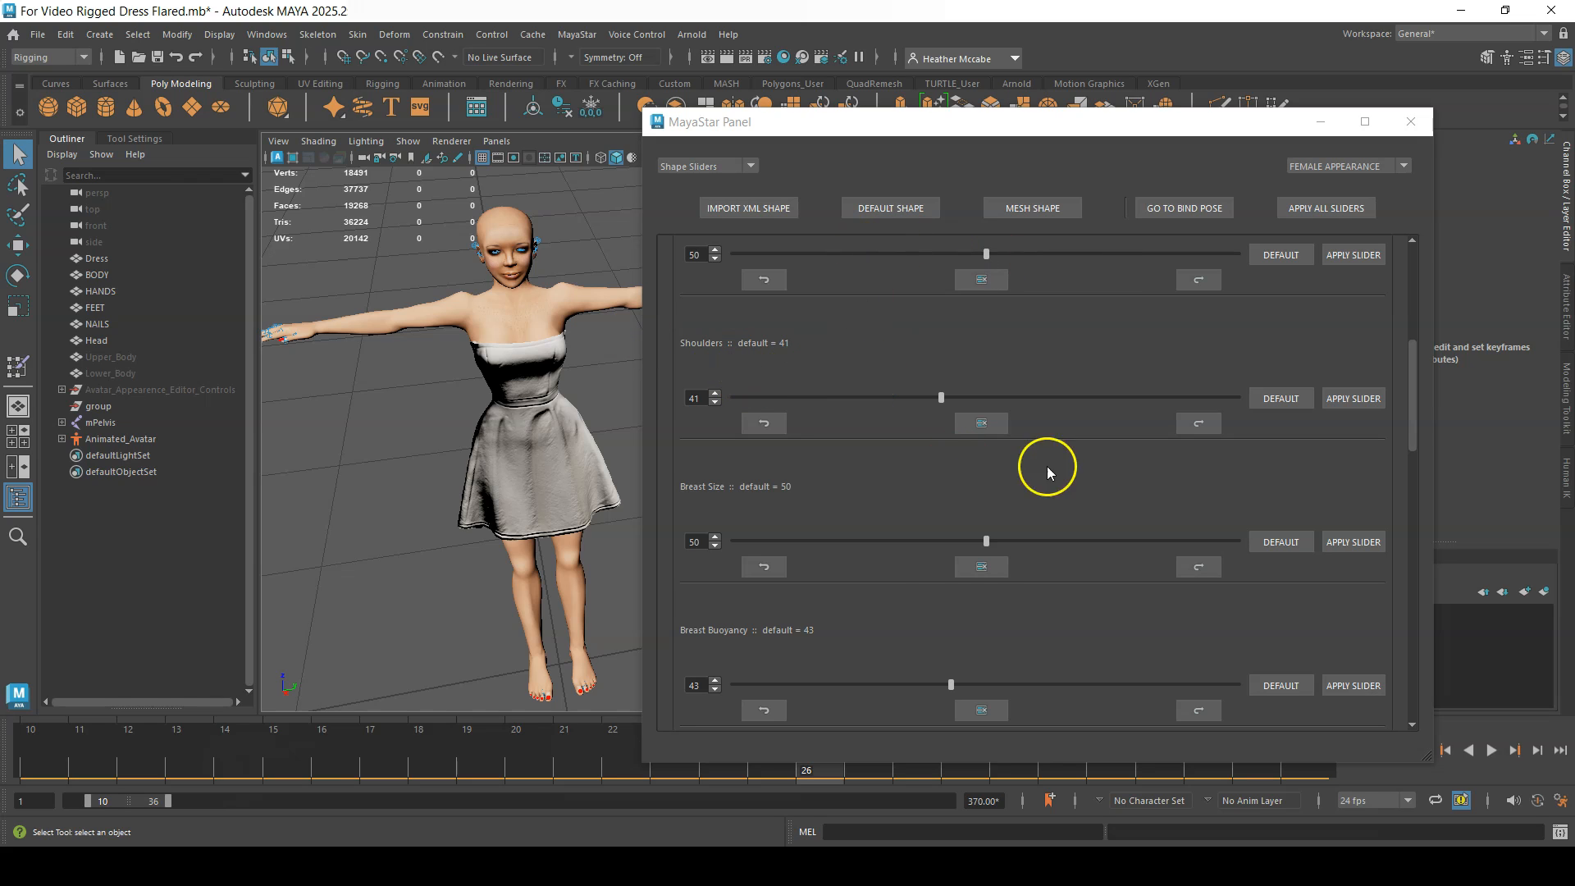
click(1033, 207)
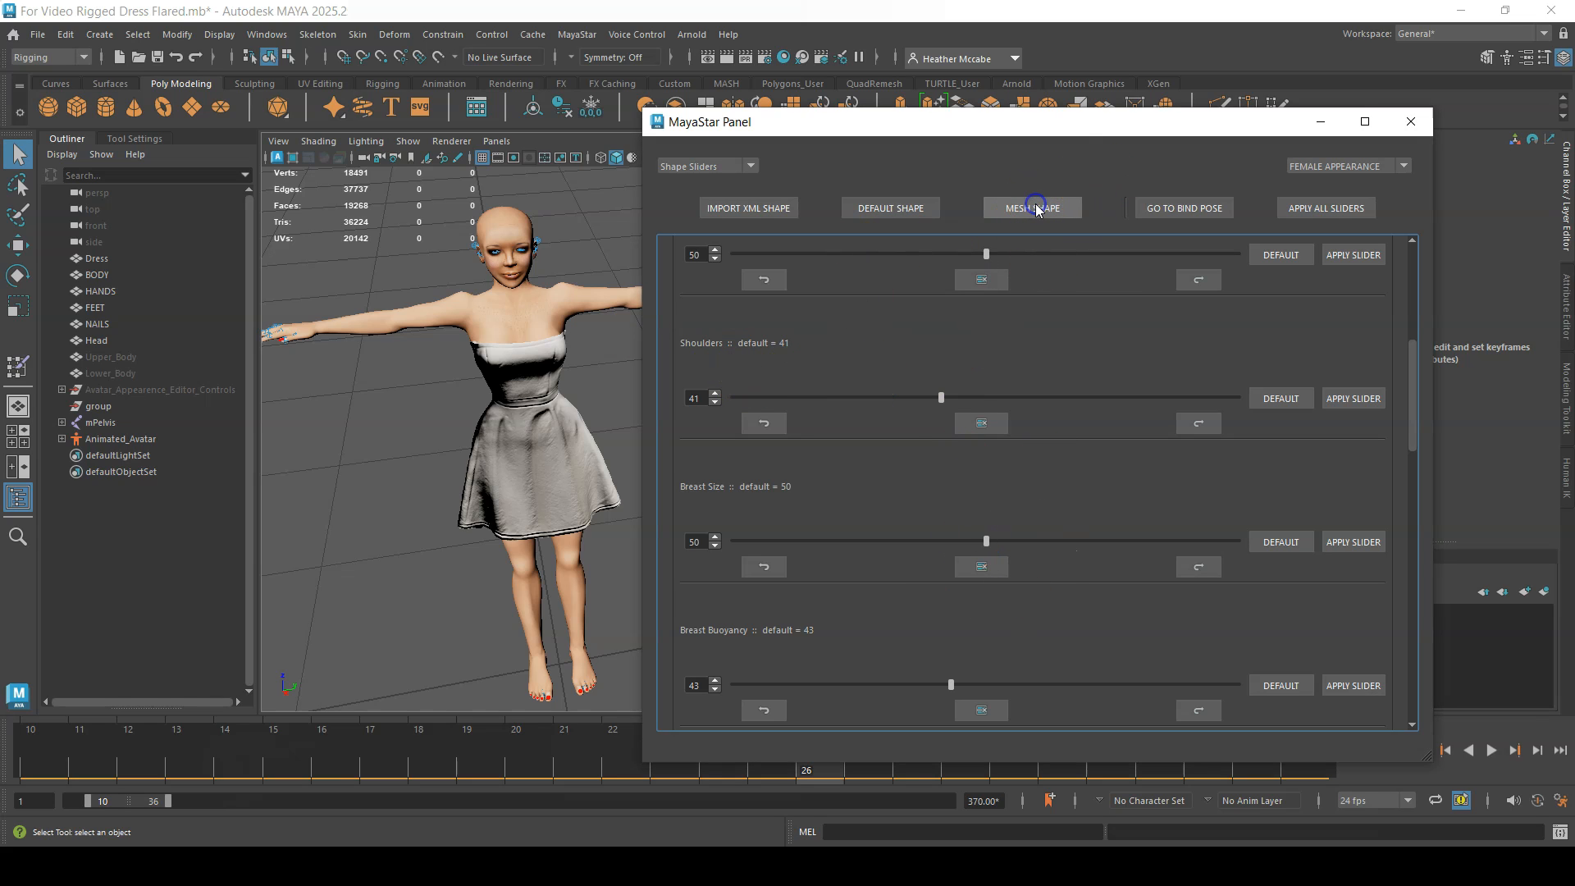
Increase the avatar's Breast Size slider to 100 again.
alt+middle_drag(567, 391, 586, 408)
mouse_move(586, 409)
alt+mouse_down()
mouse_move(560, 387)
mouse_move(544, 396)
mouse_move(566, 418)
alt+mouse_up()
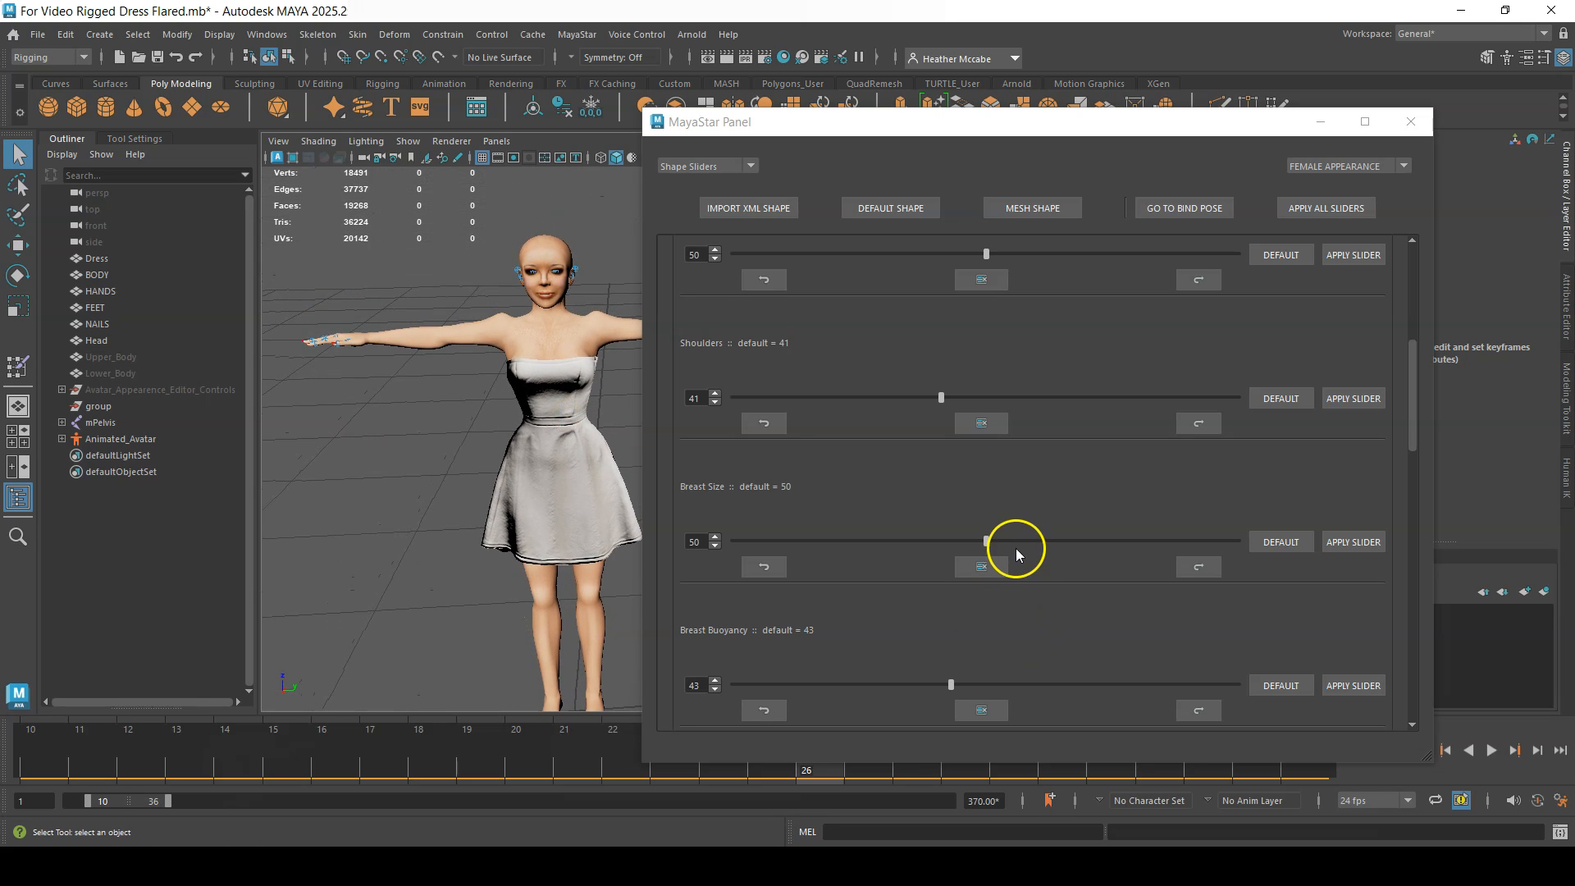
drag(986, 540, 1319, 452)
Hide the Skeleton display layer so that the joints stay out of the way when selecting the dress.
click(570, 400)
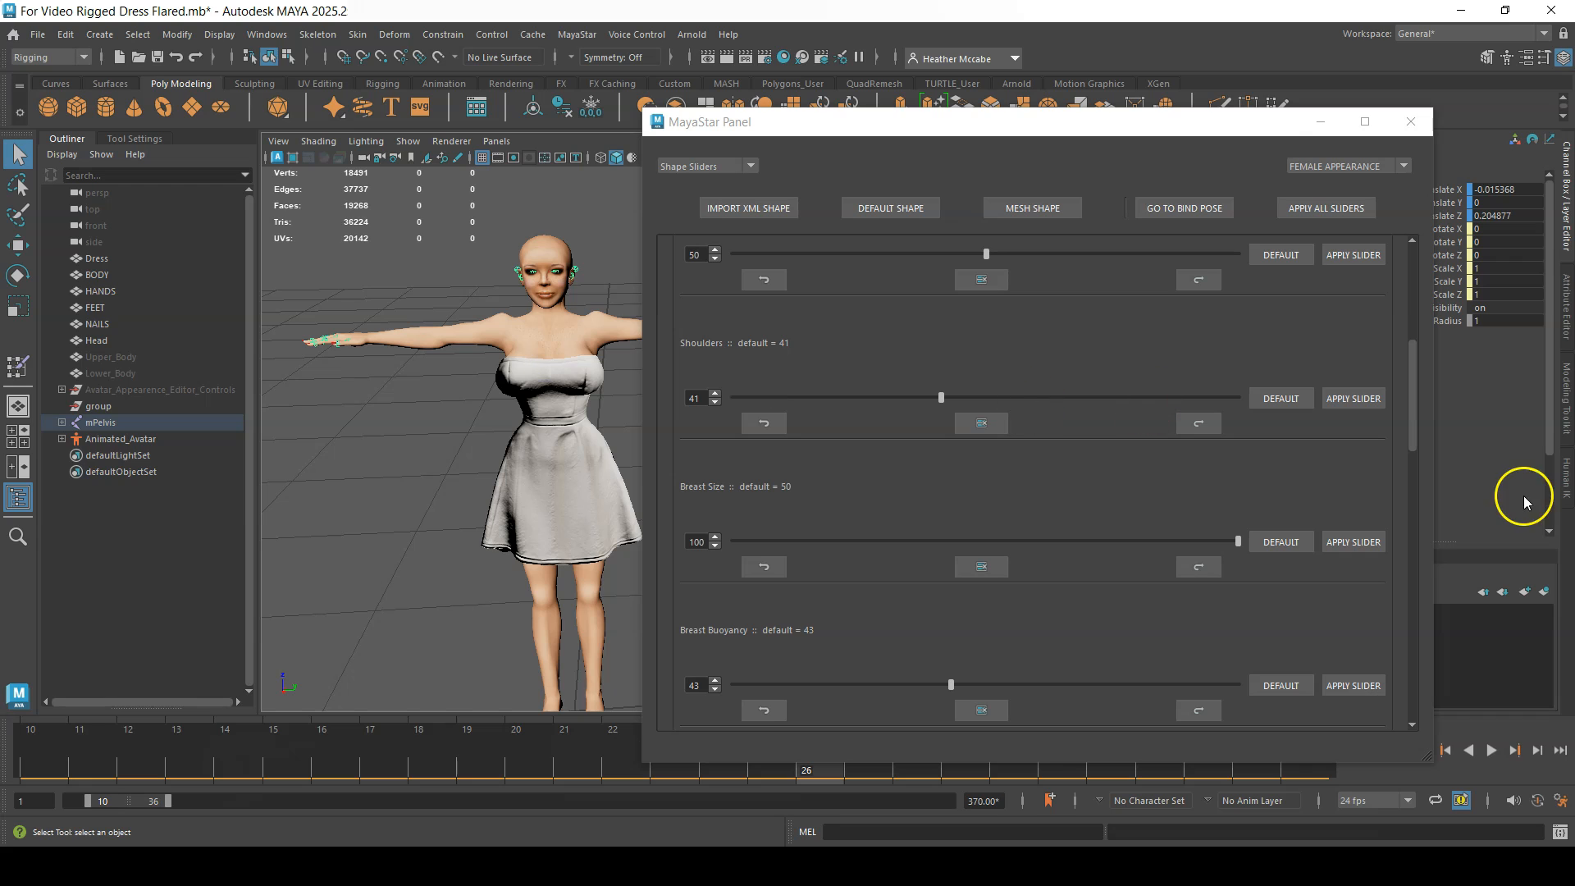
drag(1261, 124, 1057, 130)
click(1273, 615)
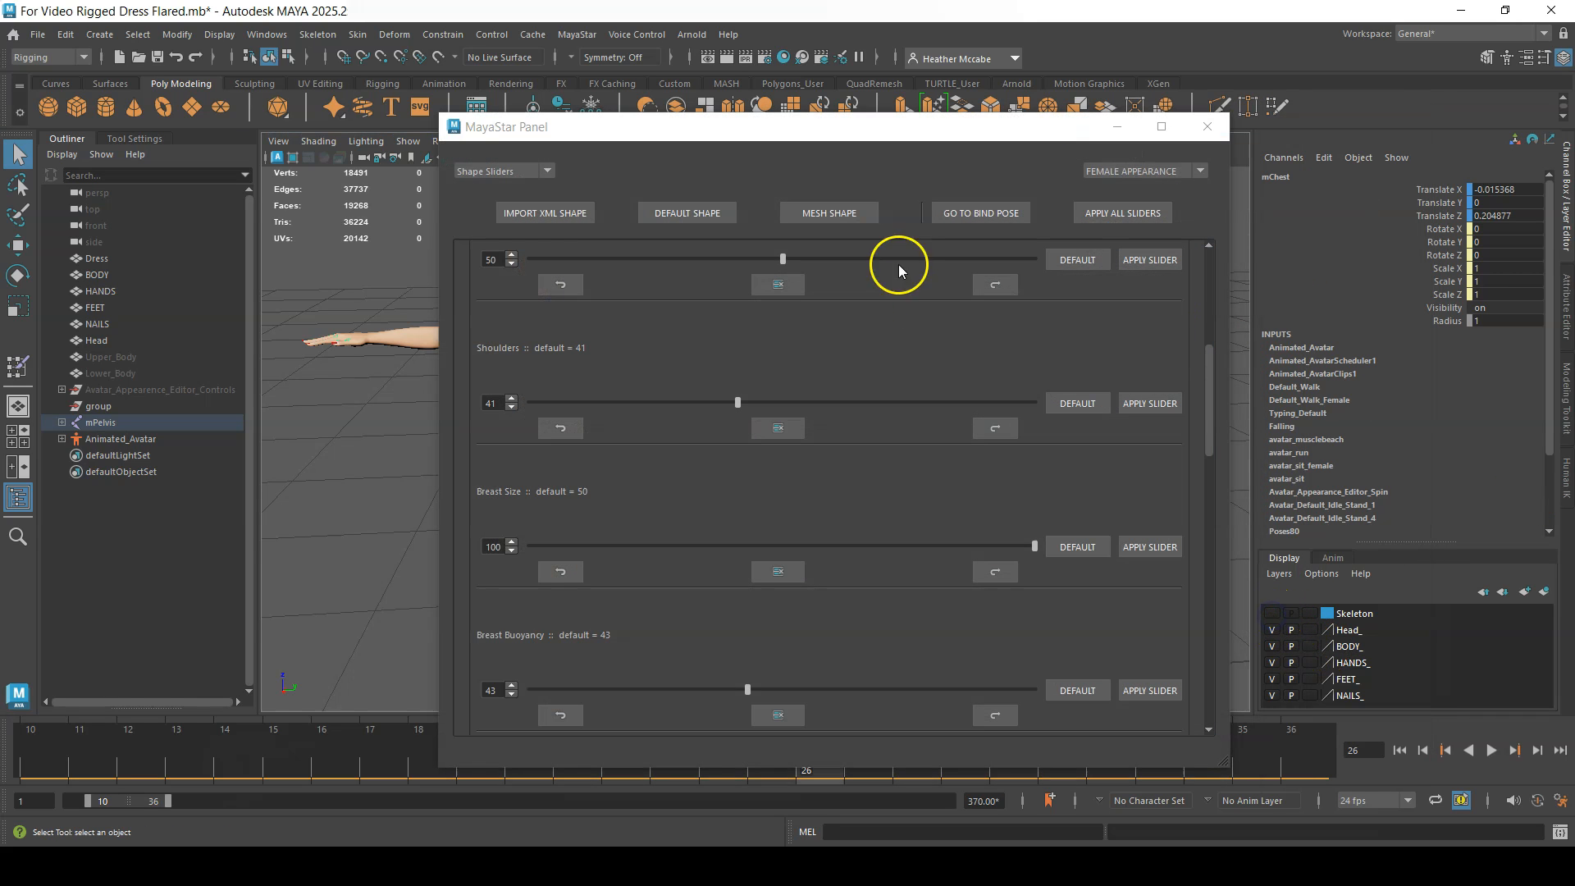
drag(872, 134, 1108, 117)
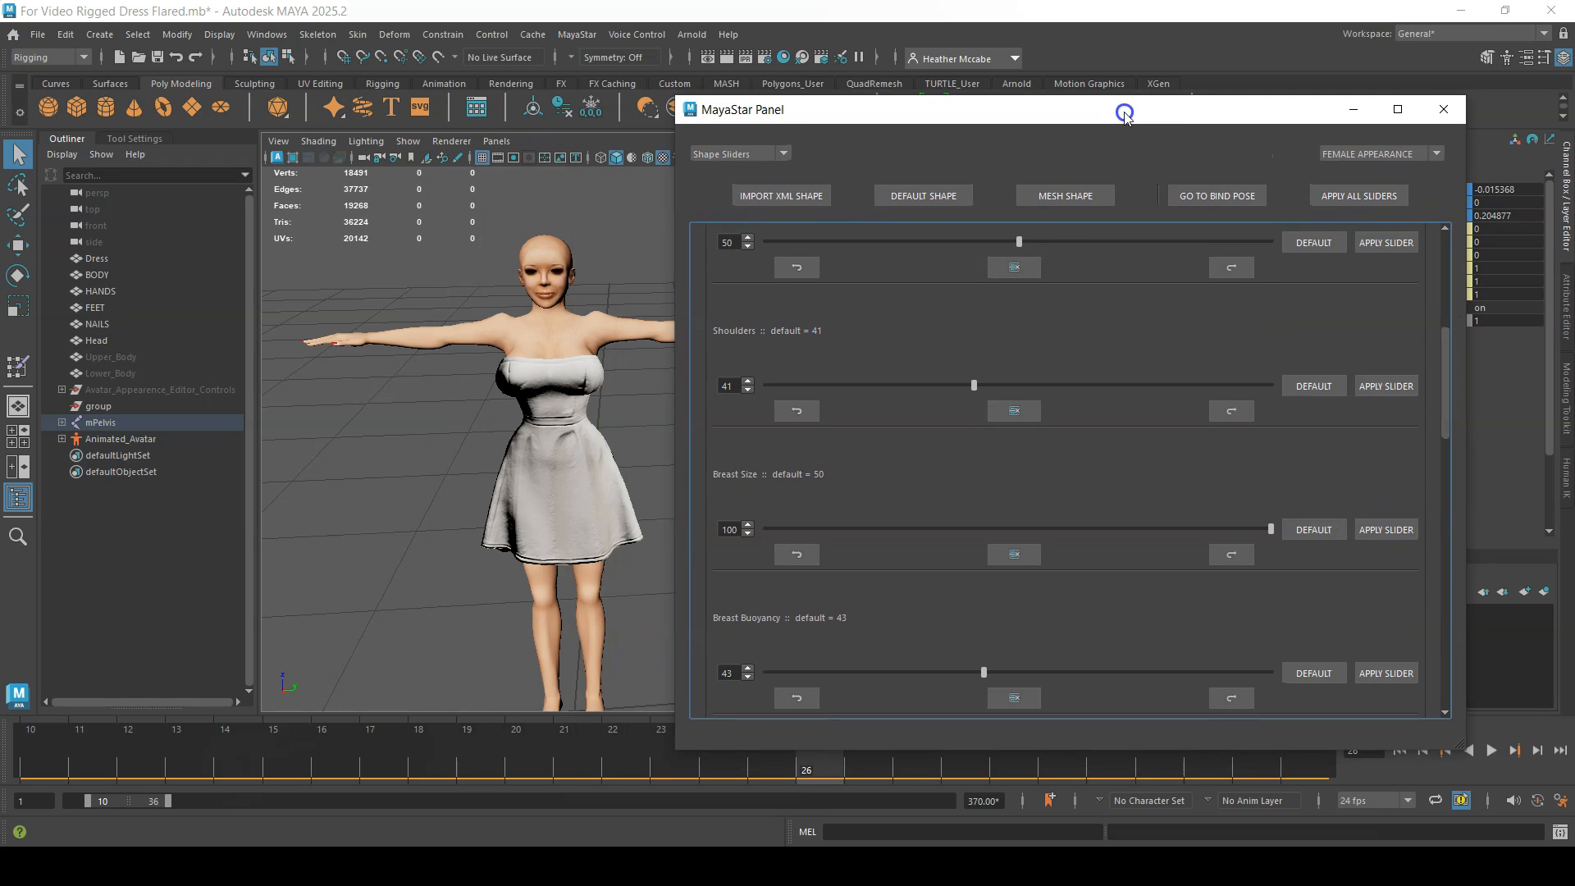
Select the dress mesh at the bust for a close inspection of its deformation.
alt+right_drag(394, 355, 575, 515)
alt+middle_drag(485, 476, 681, 537)
alt+right_drag(503, 454, 592, 508)
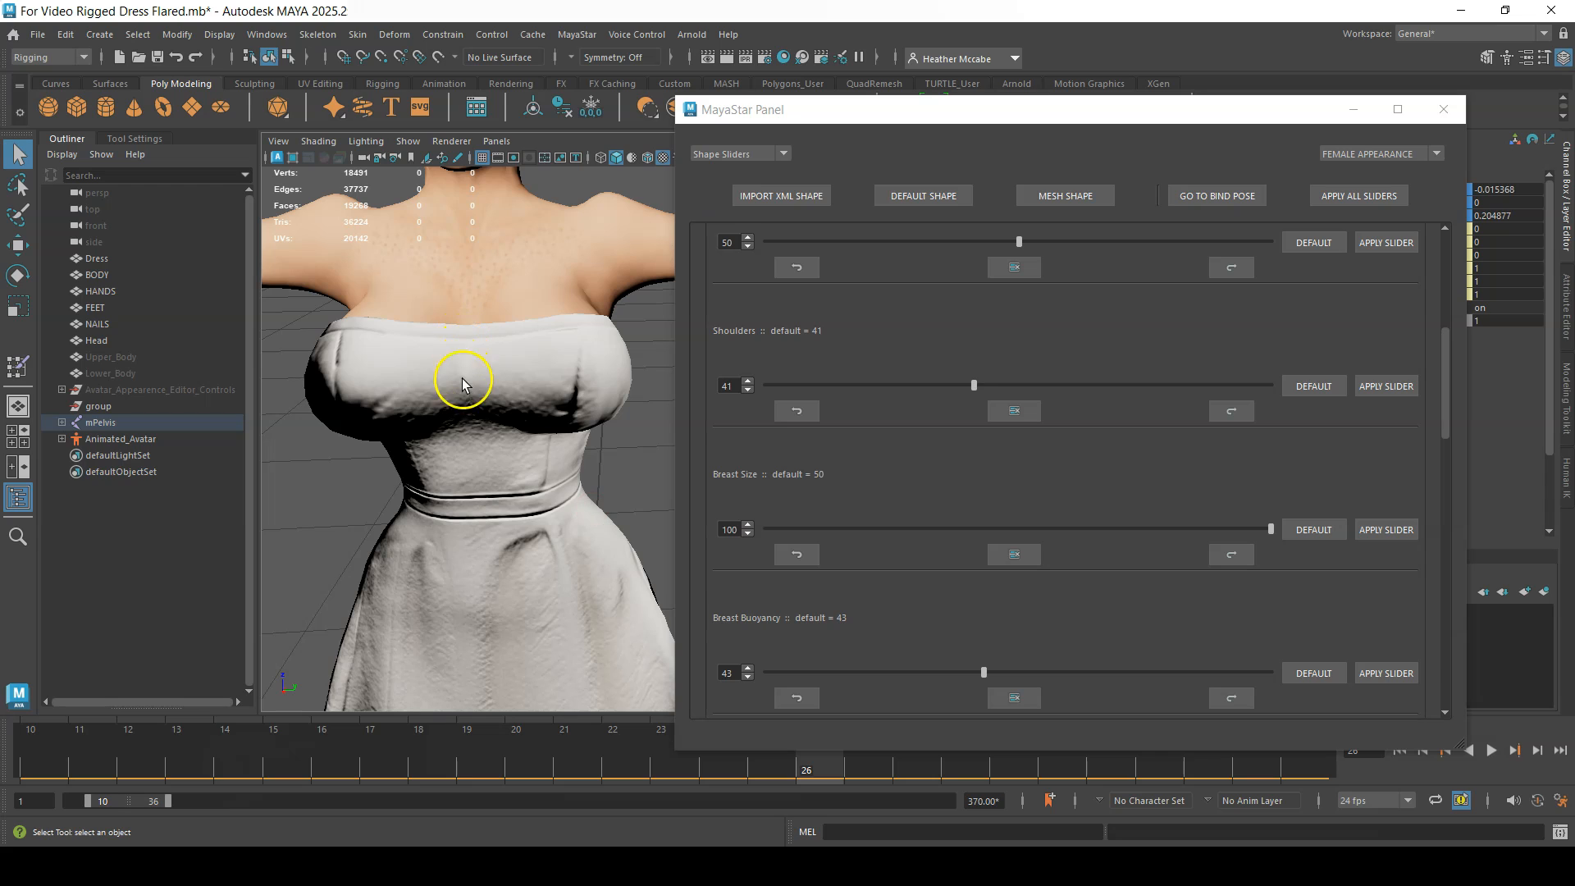
click(470, 403)
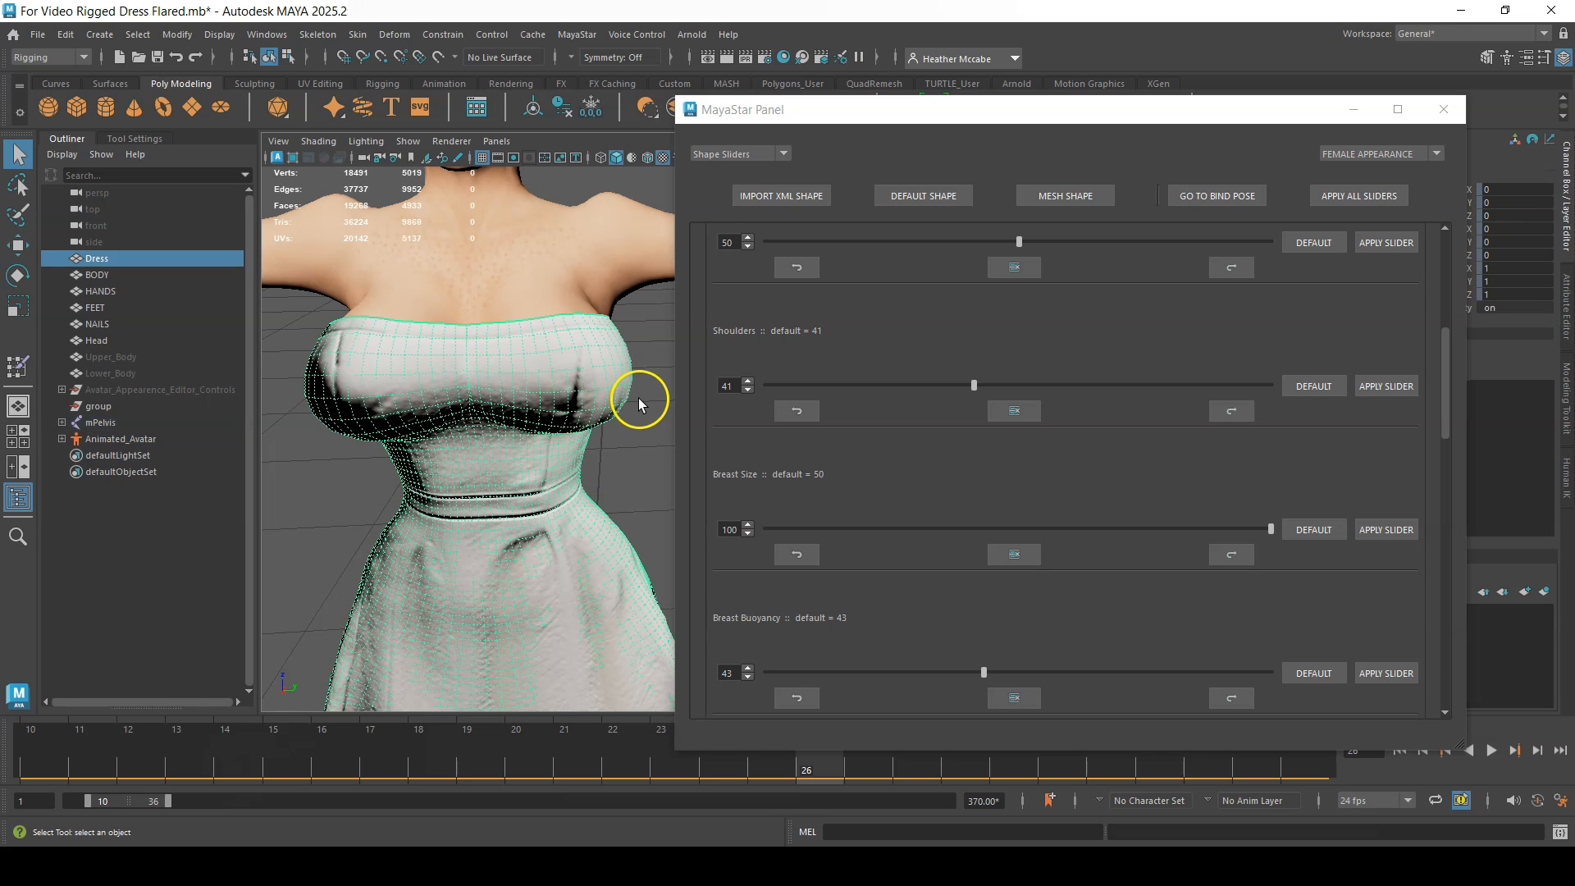
Switch MayaStar to its Rigging tools, start Paint Skin Weights on the dress, and clear the panel away from the avatar.
click(783, 153)
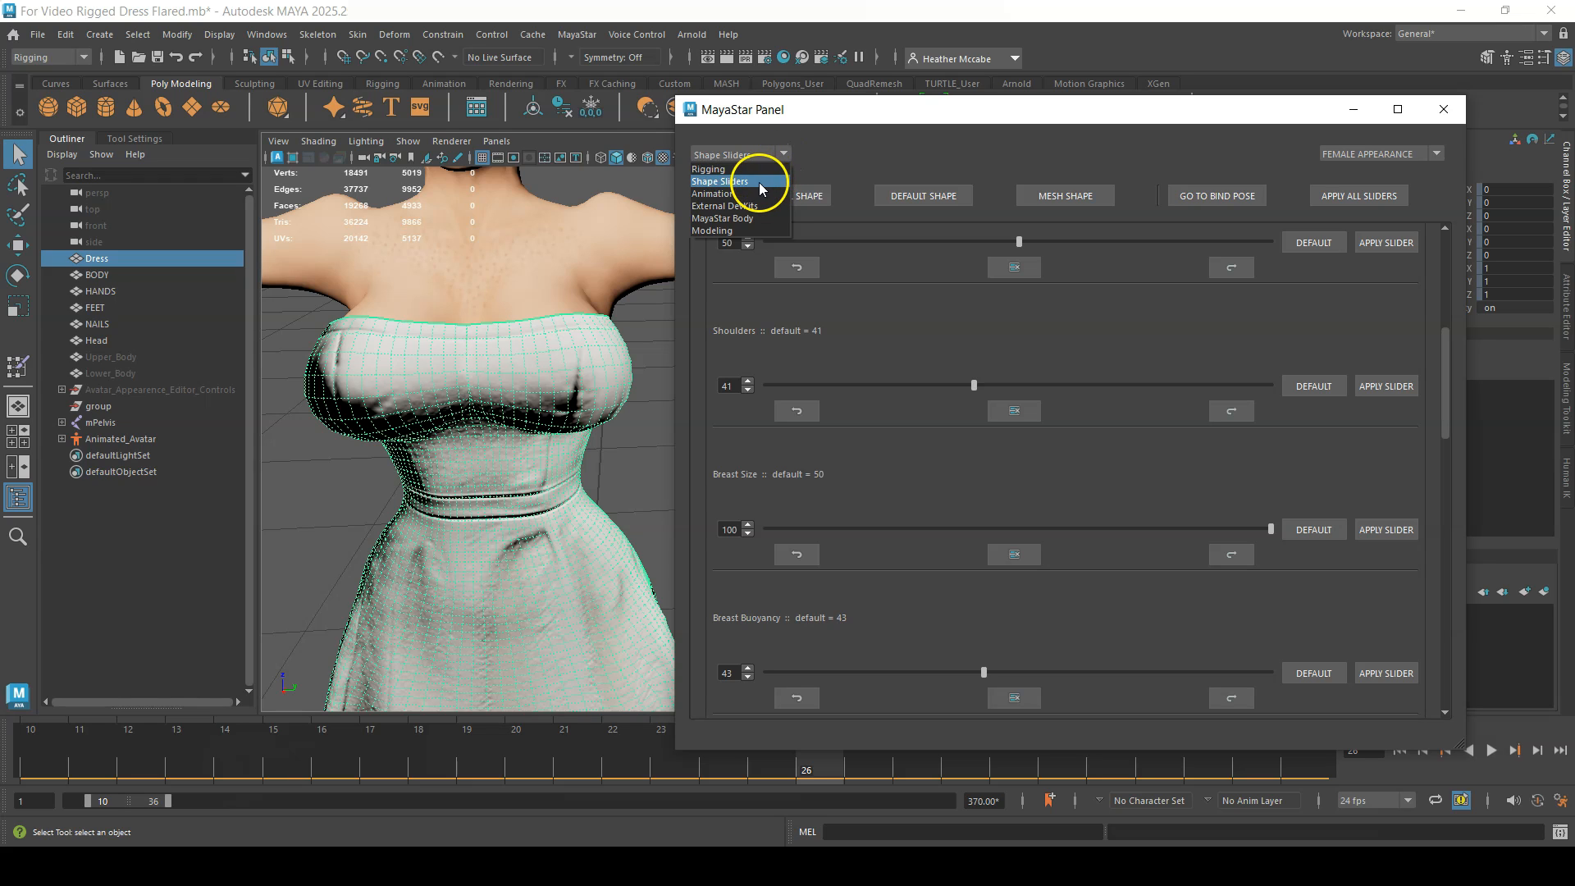
click(755, 169)
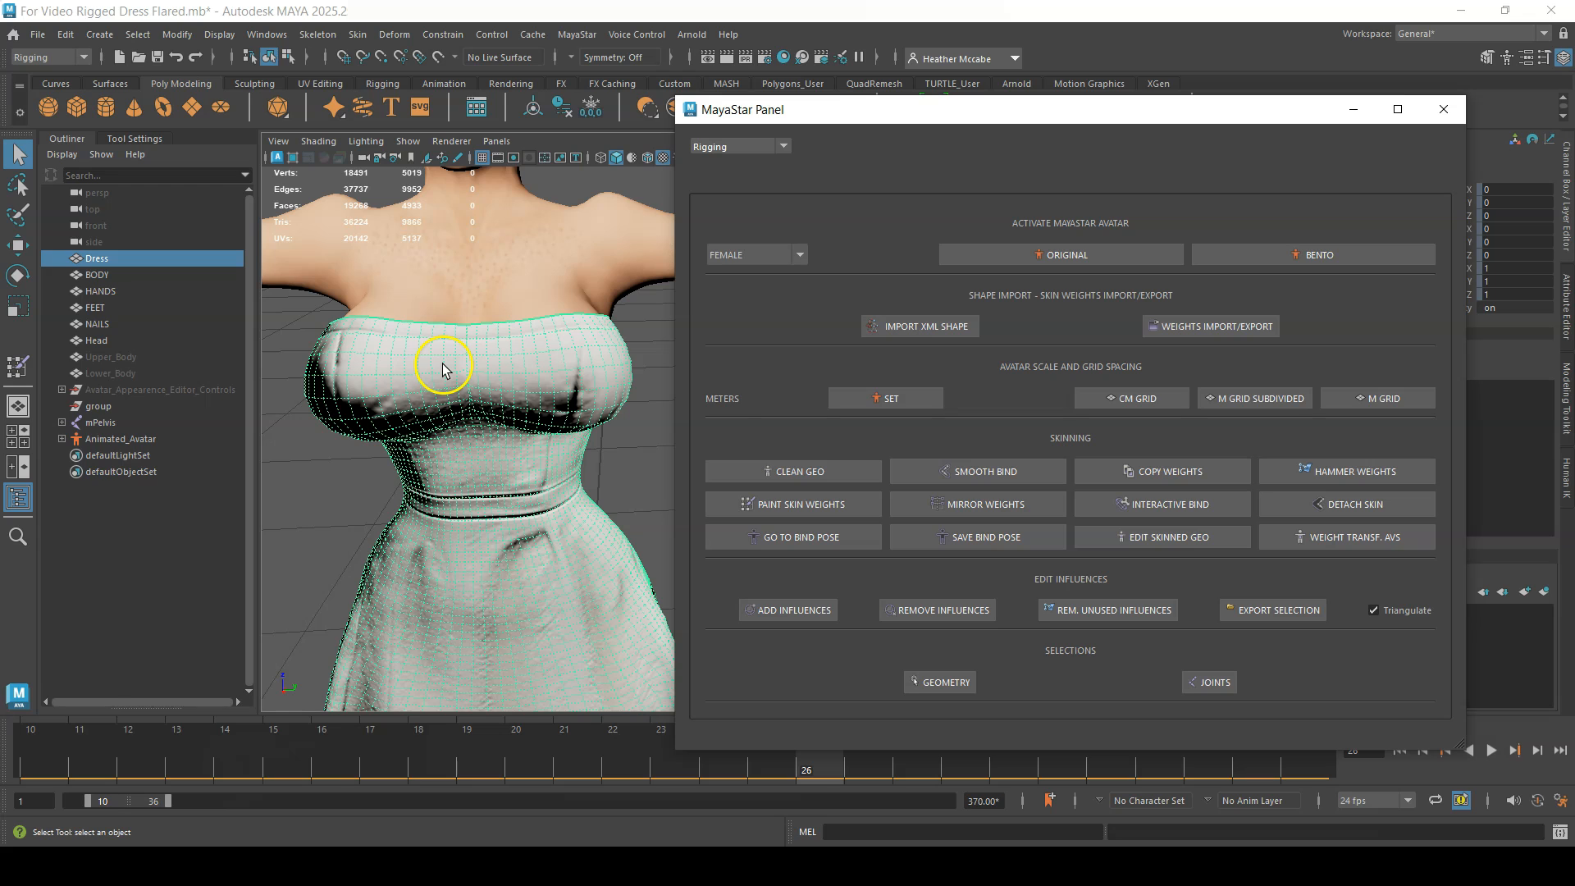
click(834, 505)
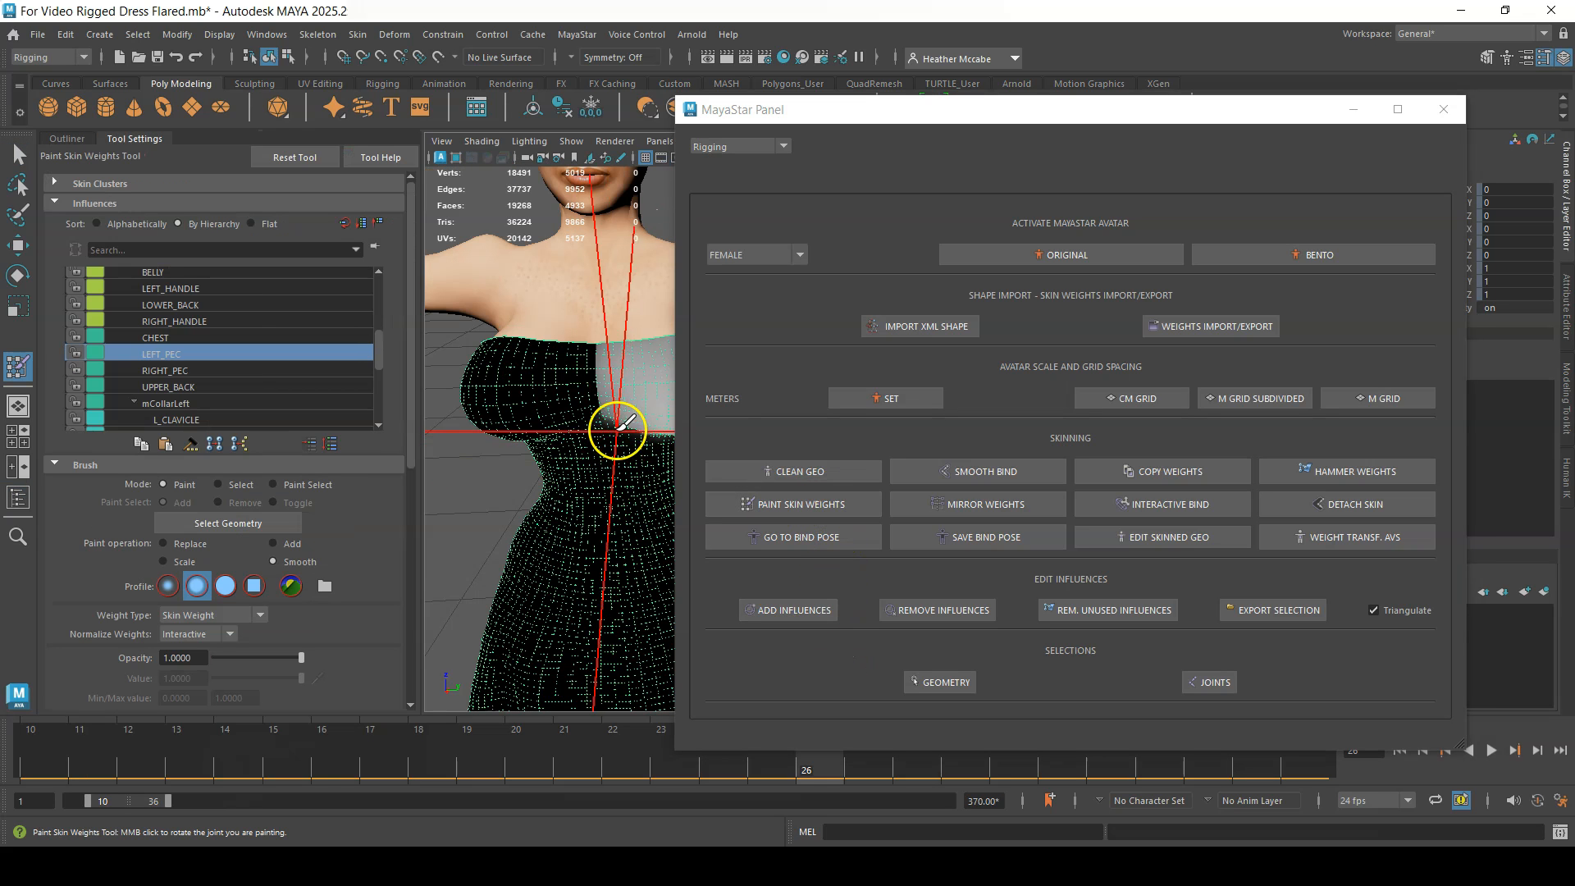
alt+right_drag(612, 463, 536, 331)
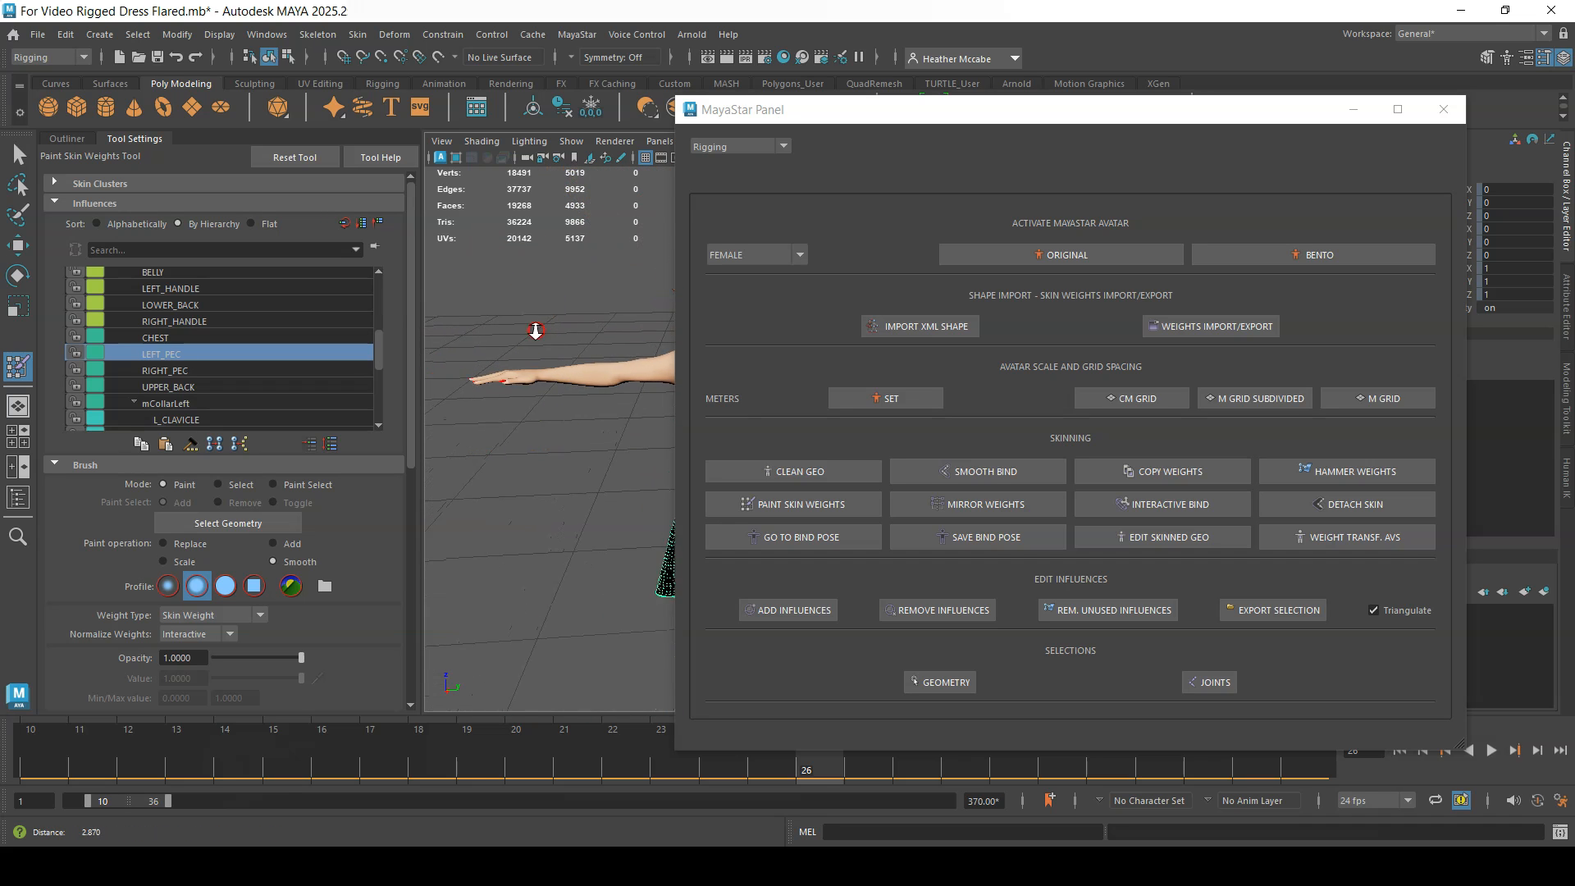
drag(861, 109, 1115, 95)
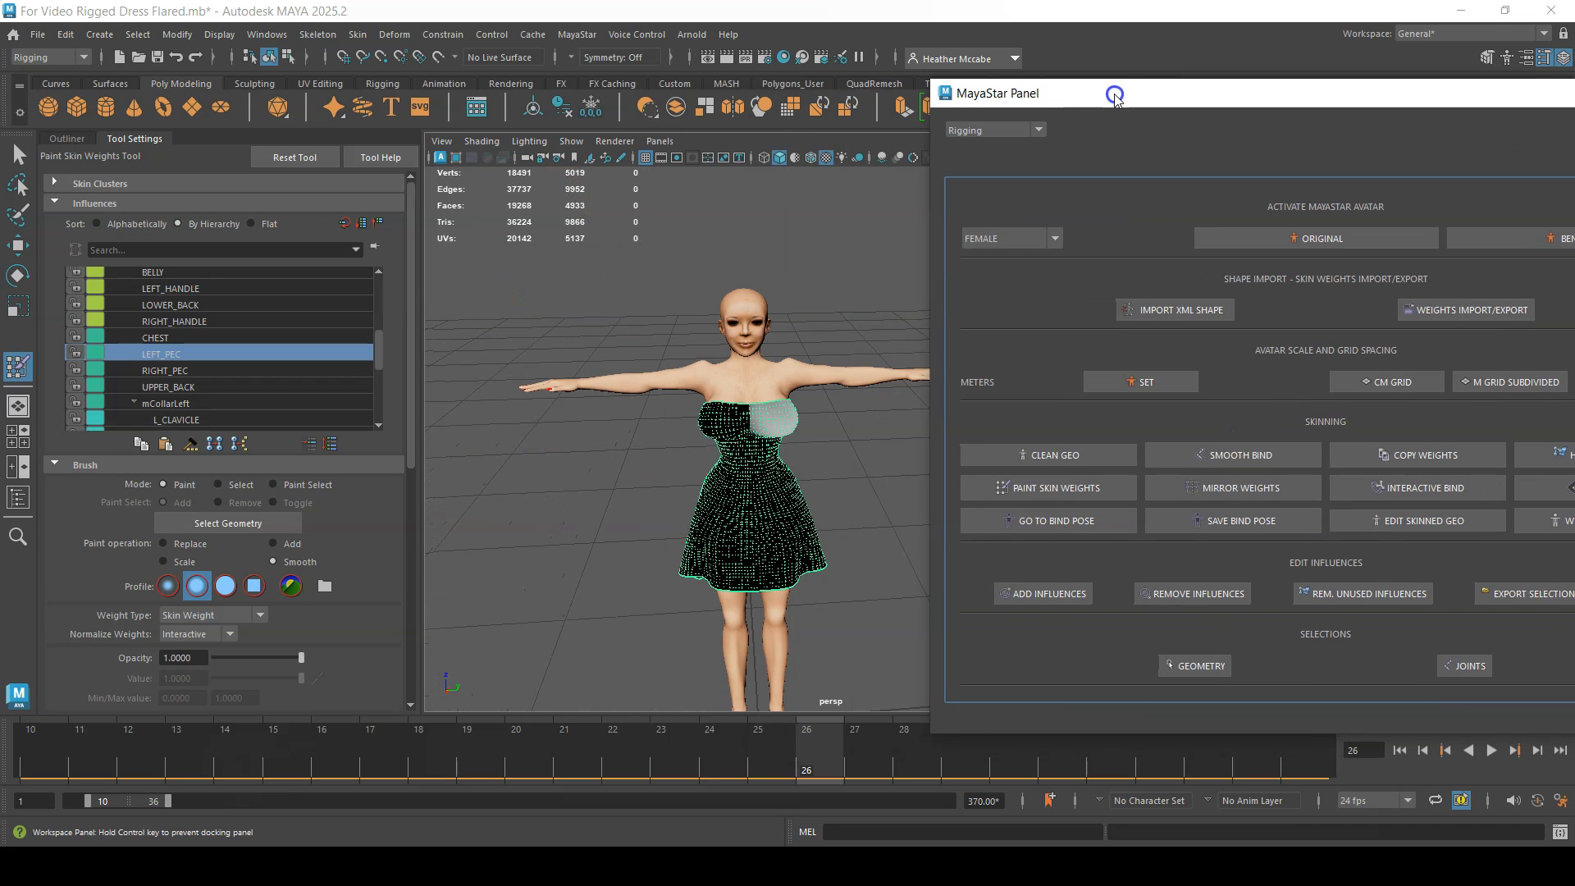
Set the avatar scale to centimeters and bring the dress's bust close for weight painting.
alt+right_drag(745, 482, 728, 218)
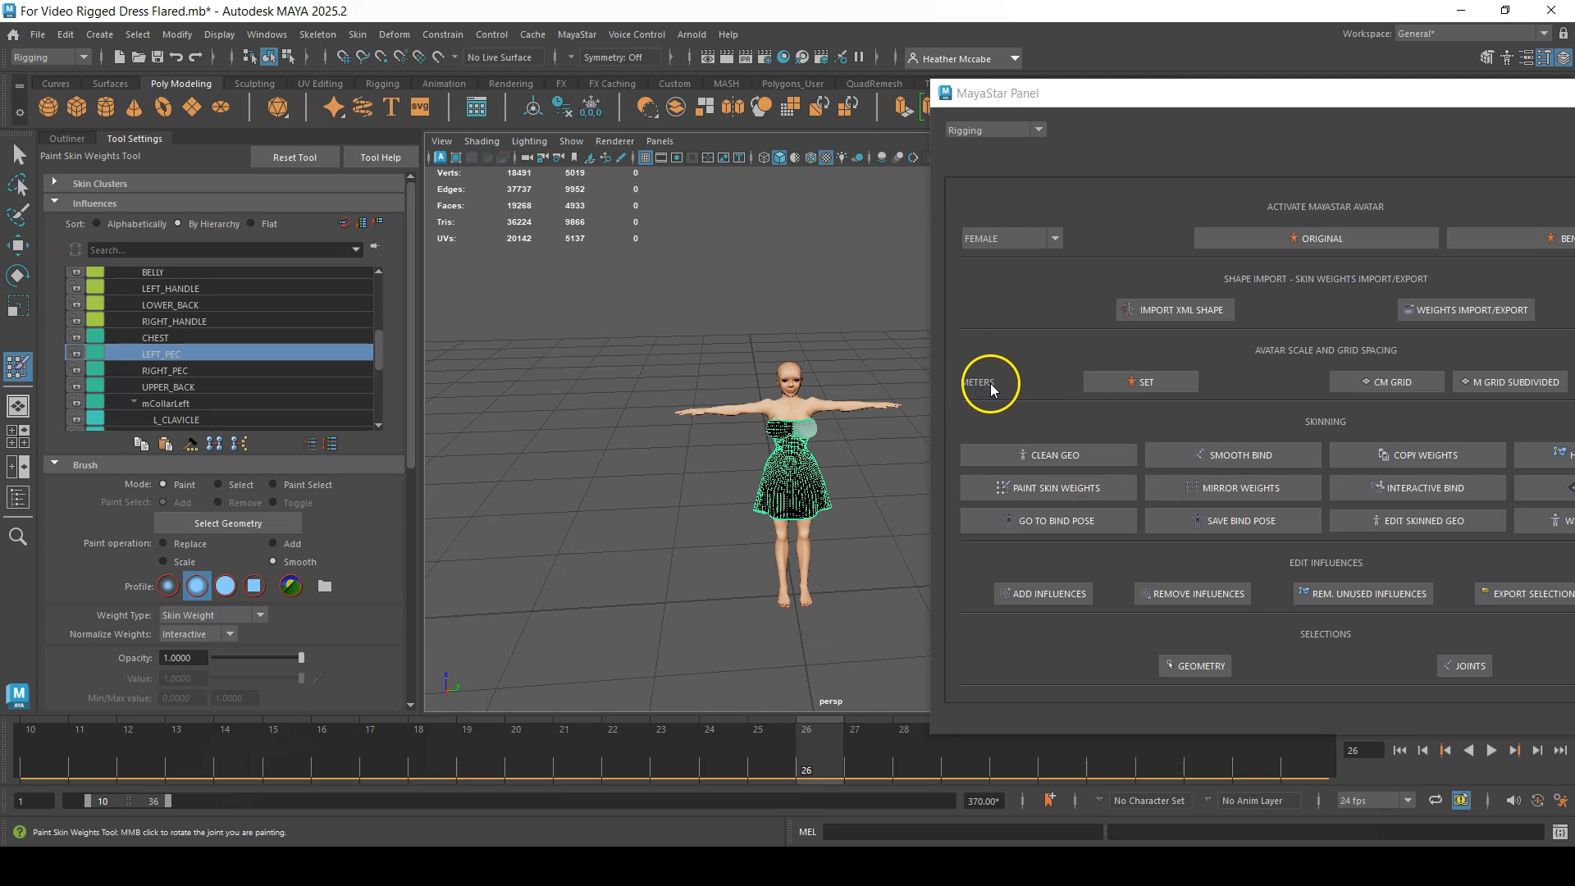
click(1130, 384)
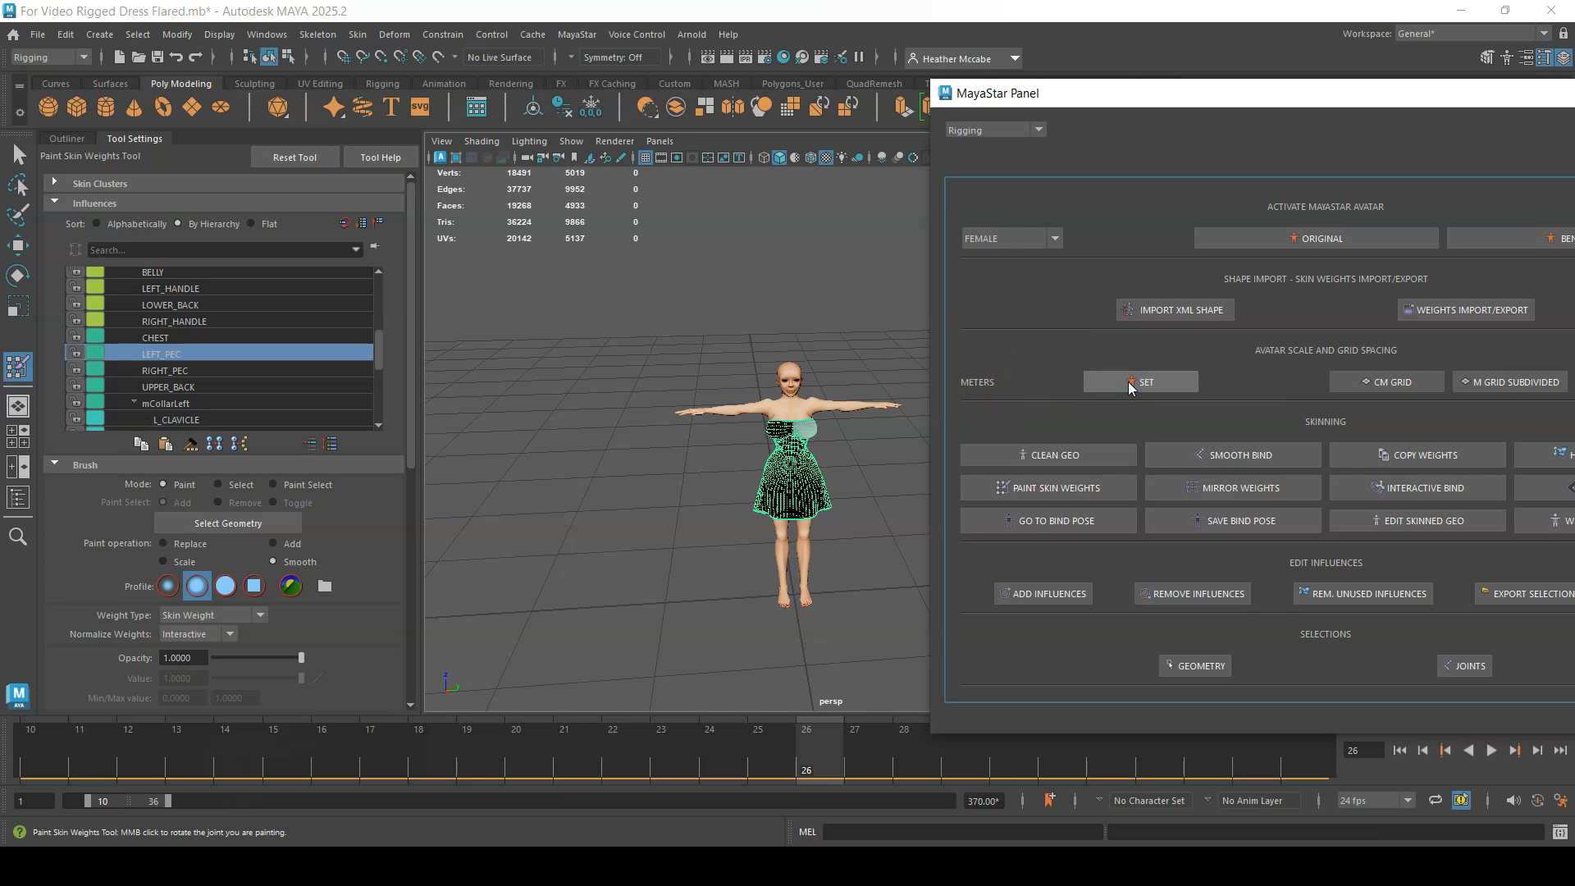
alt+drag(876, 475, 759, 468)
alt+right_drag(759, 468, 870, 558)
alt+middle_drag(786, 402, 714, 483)
alt+right_drag(715, 483, 805, 552)
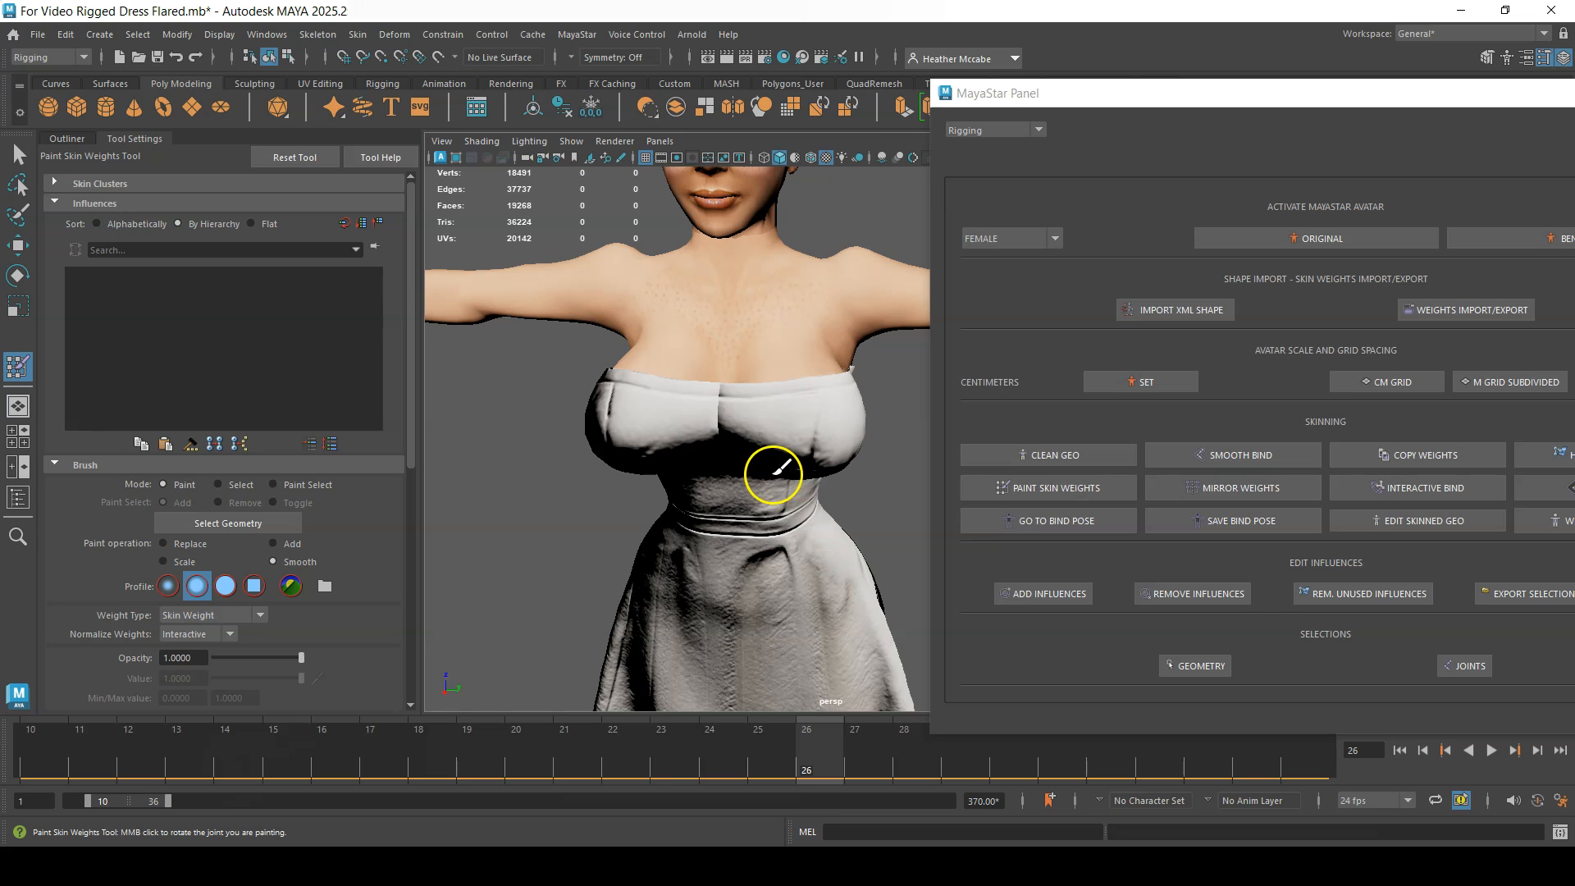
Reselect the dress and smooth its LEFT_PEC skin weights along the centre of the bust with Paint Skin Weights.
click(18, 154)
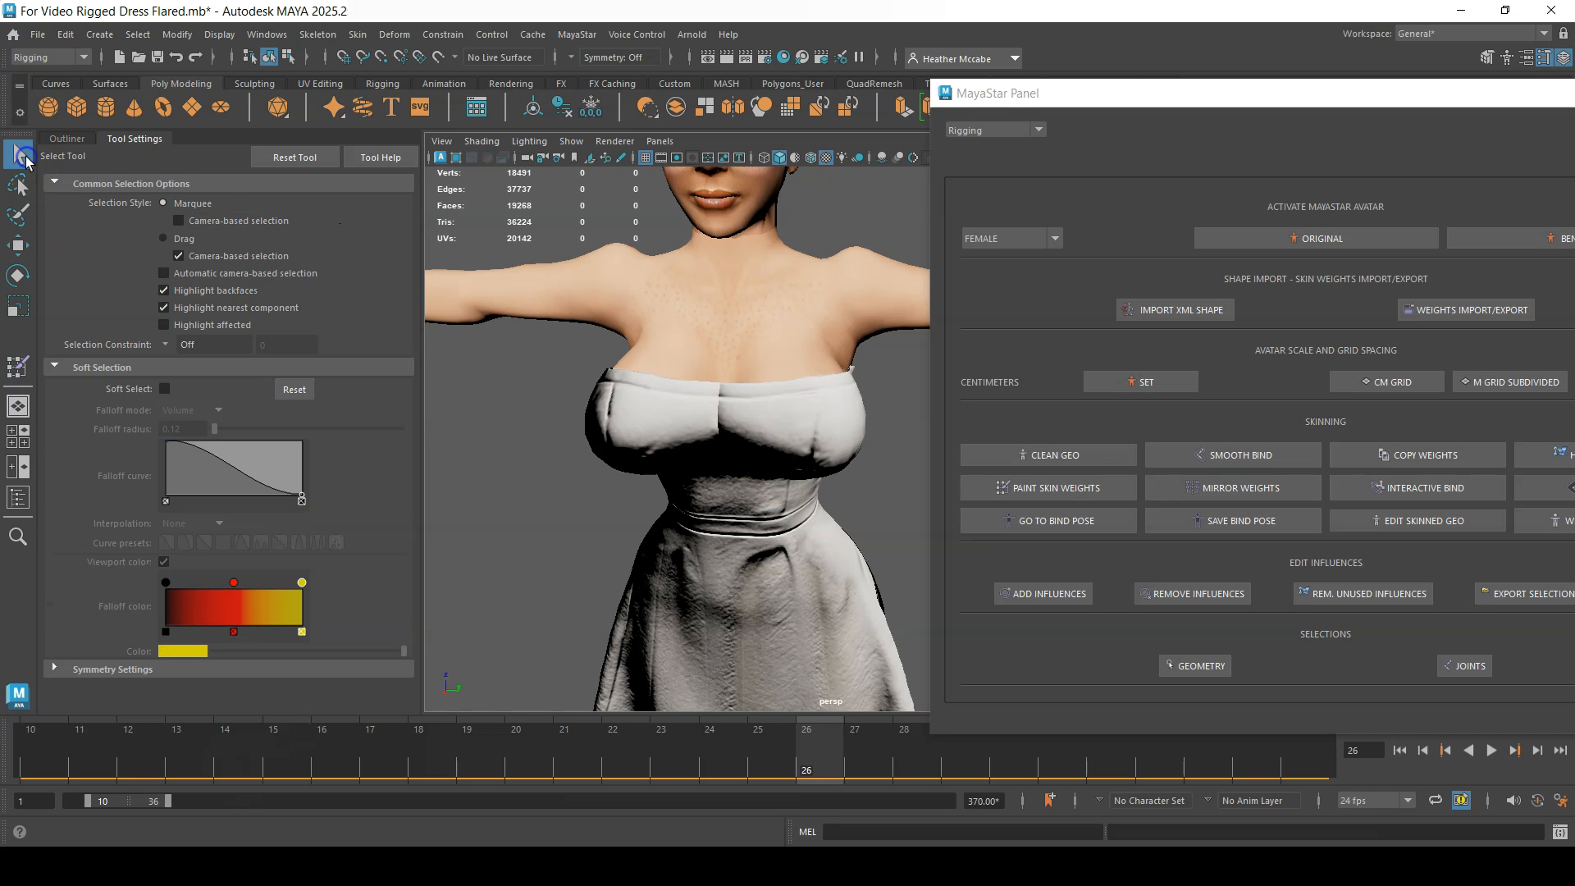
click(670, 423)
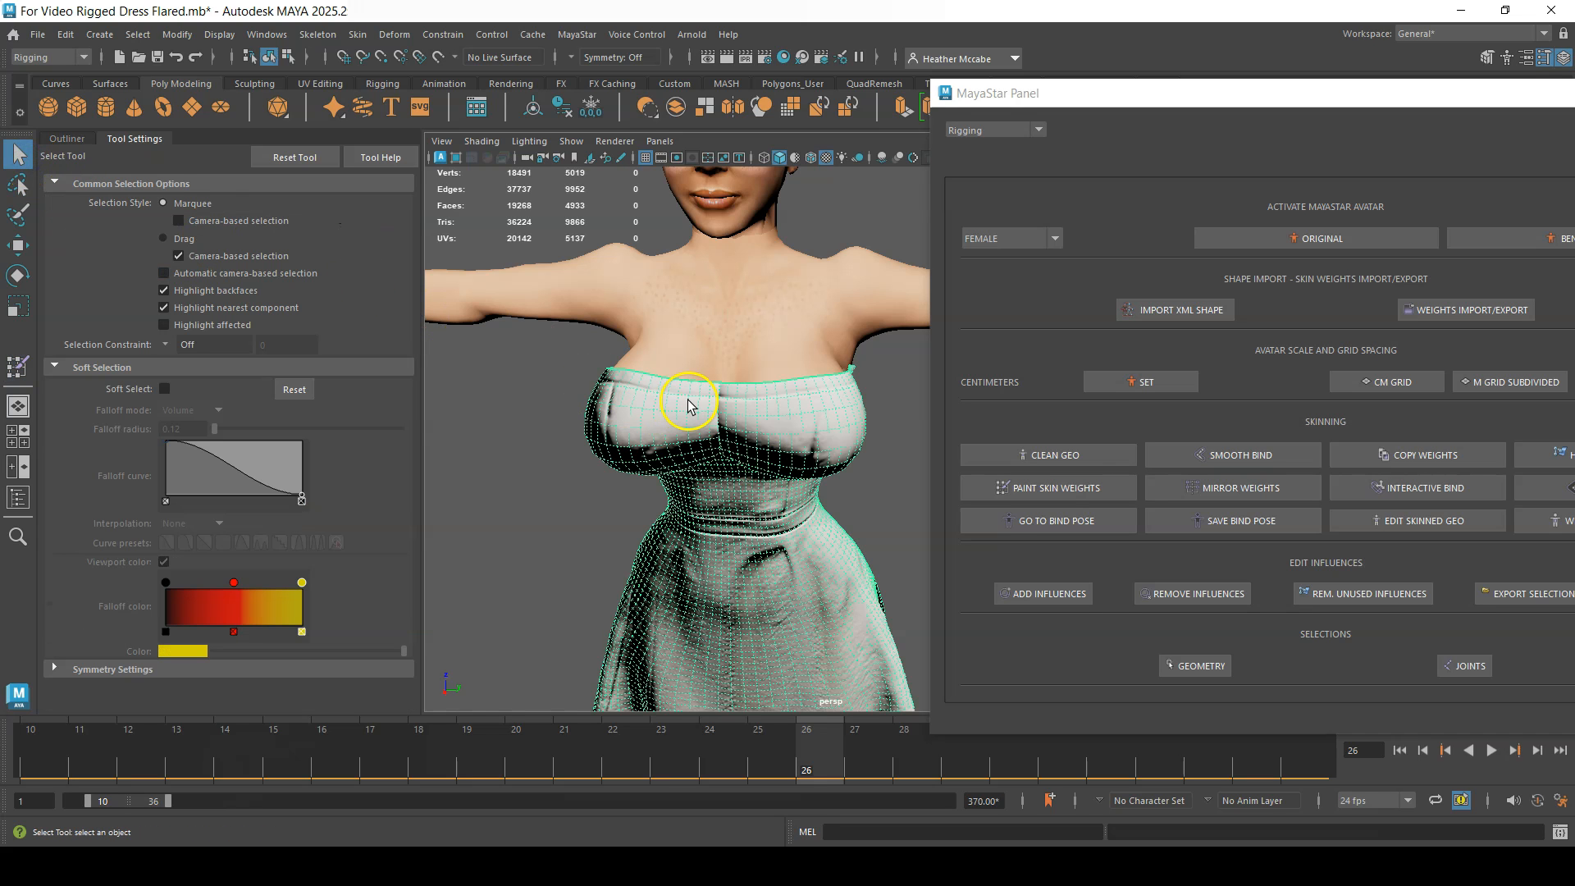
click(1053, 491)
alt+drag(749, 528, 756, 503)
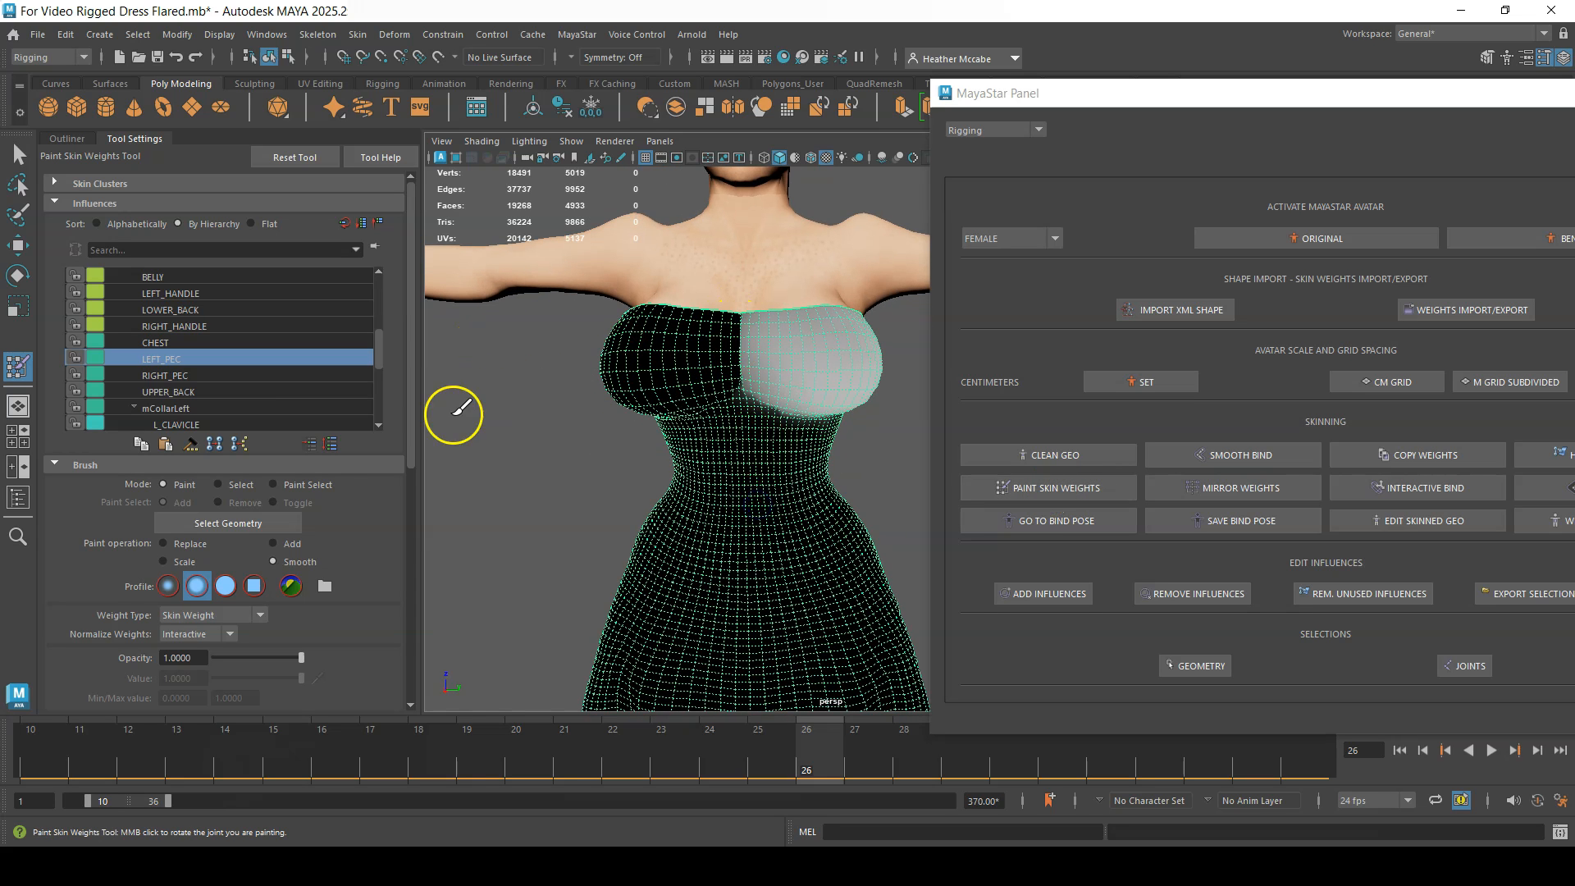
mouse_move(727, 358)
mouse_down()
mouse_move(738, 327)
mouse_move(740, 389)
mouse_move(834, 416)
mouse_up()
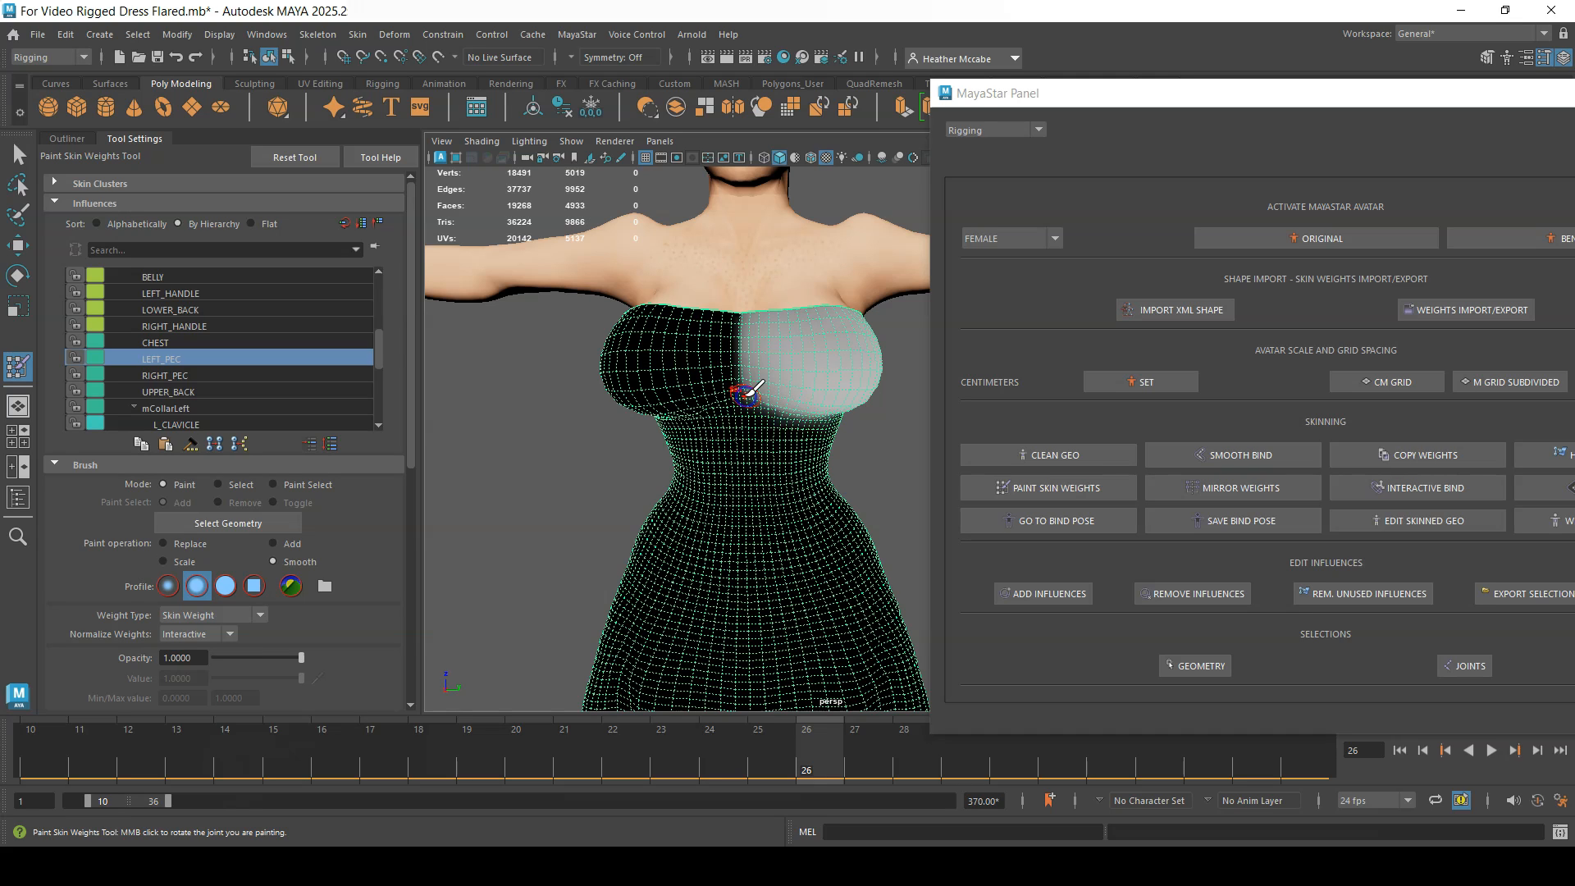
drag(743, 371, 745, 310)
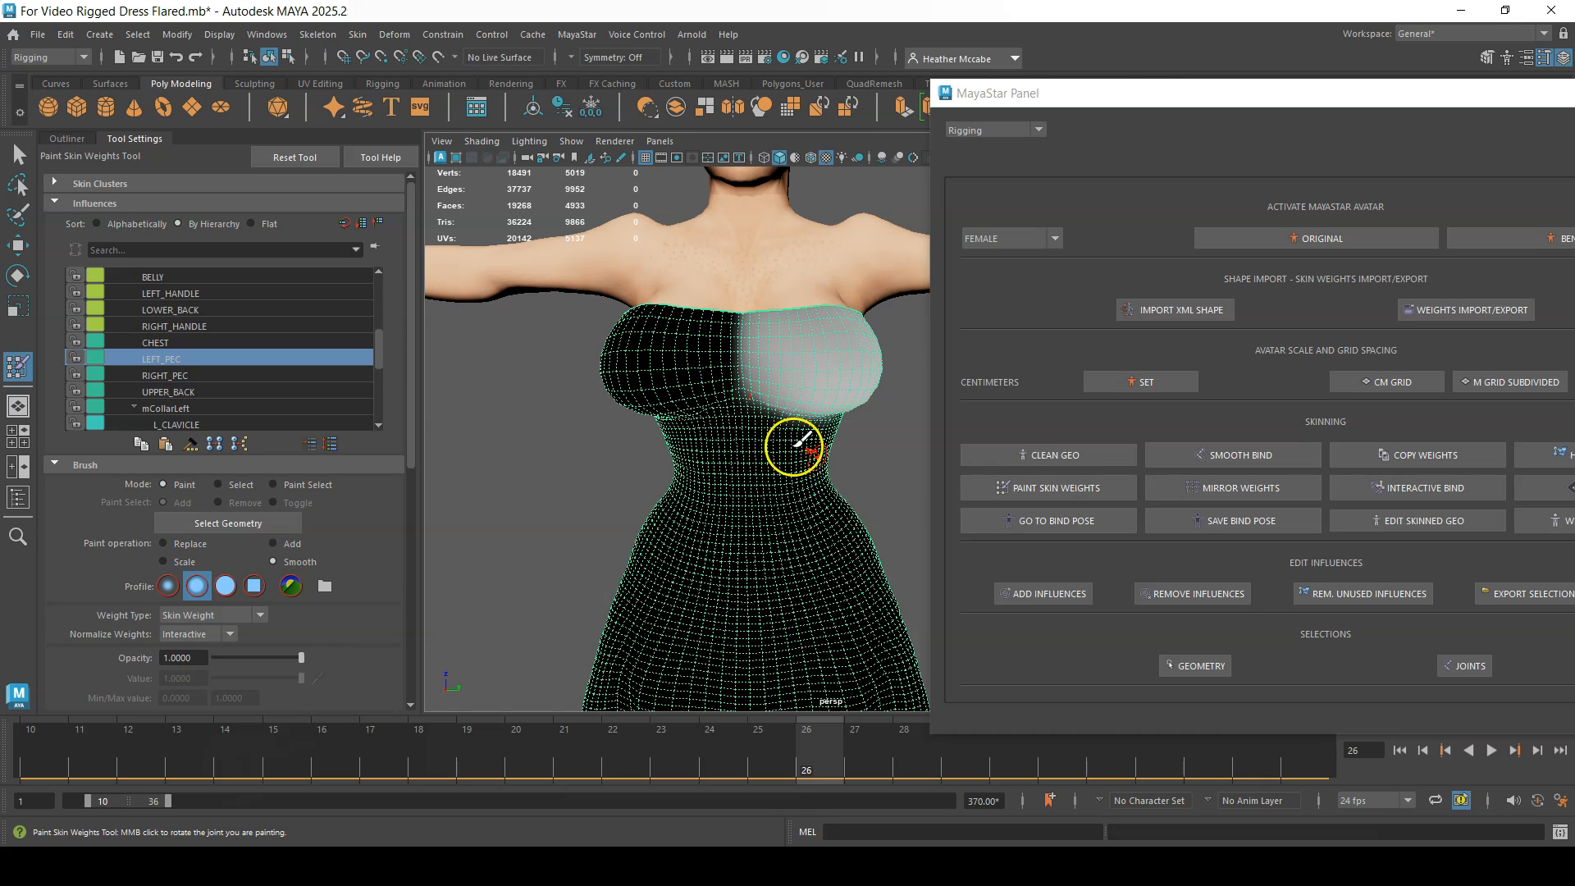
Compare the RIGHT_PEC and LEFT_PEC influences, and mirror the dress's skin weights.
click(182, 376)
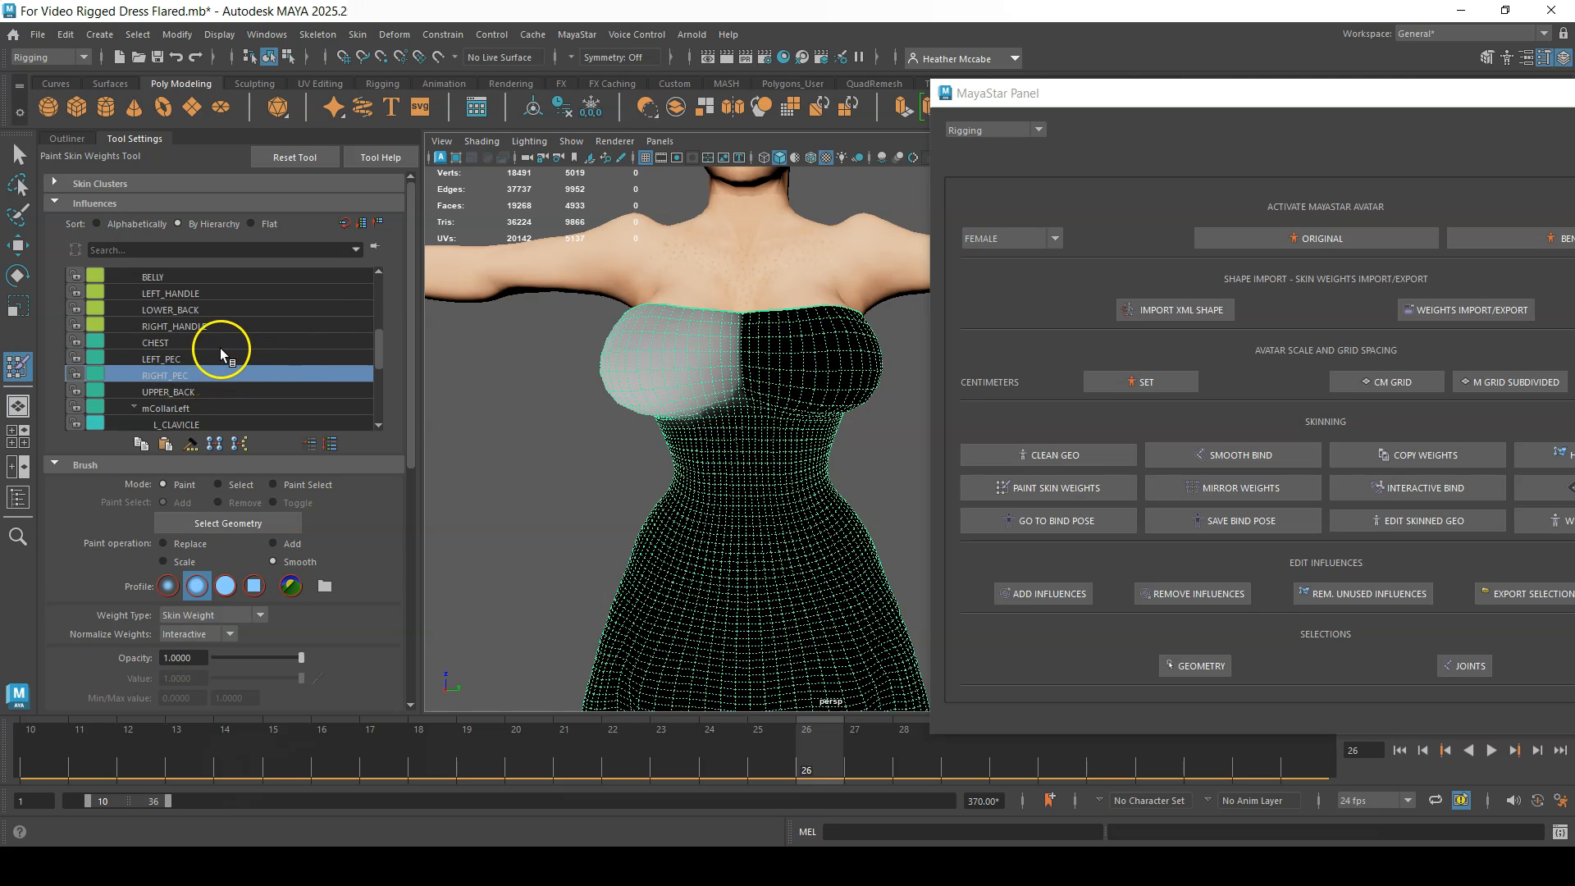
click(215, 359)
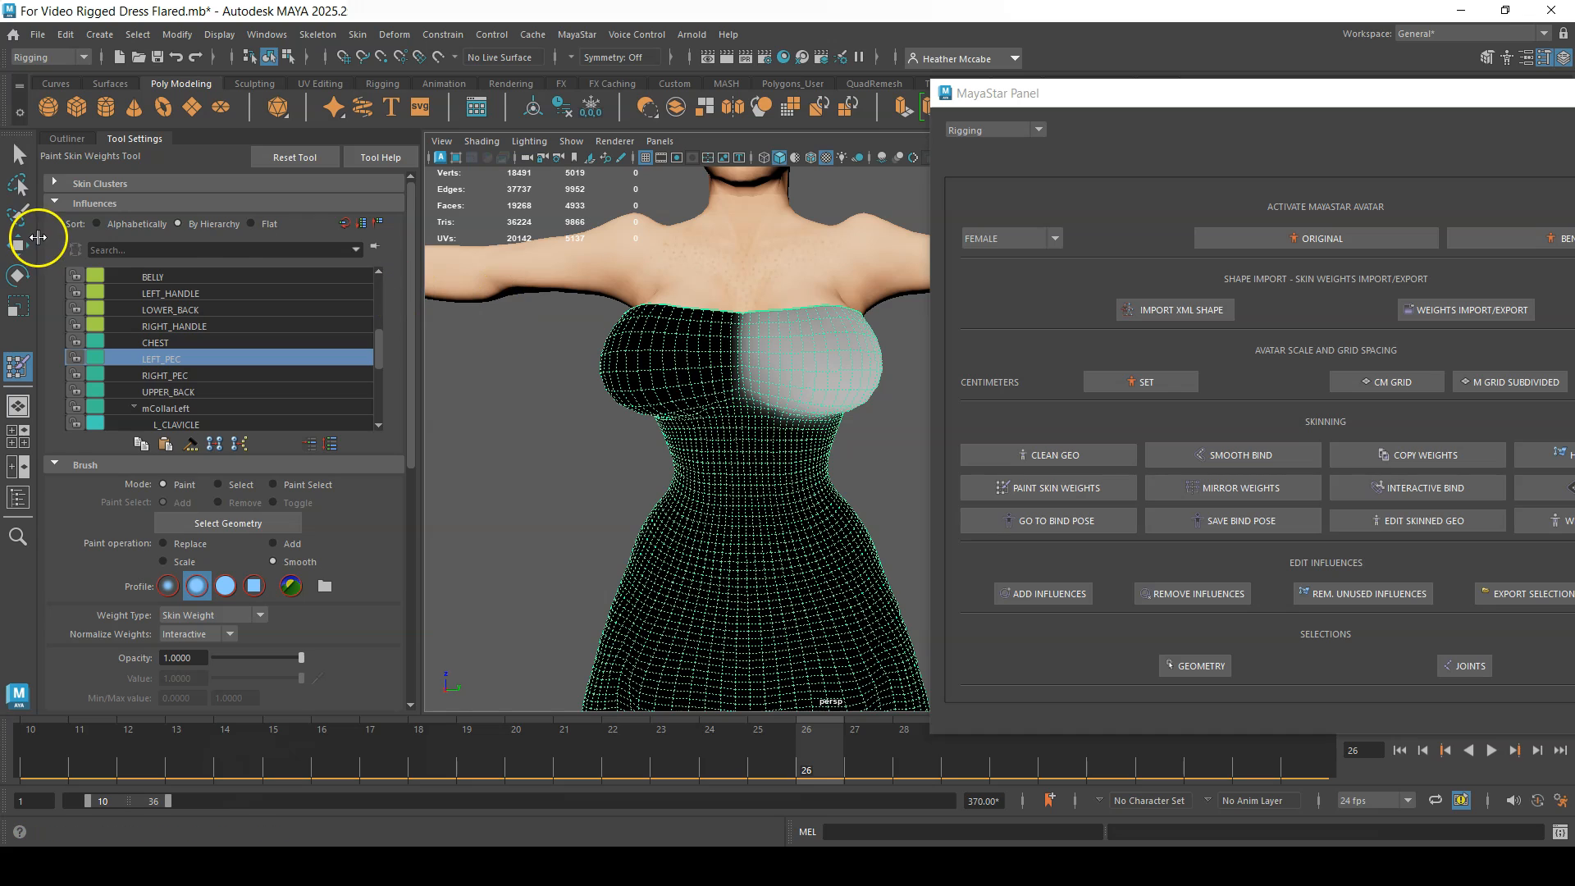
click(19, 158)
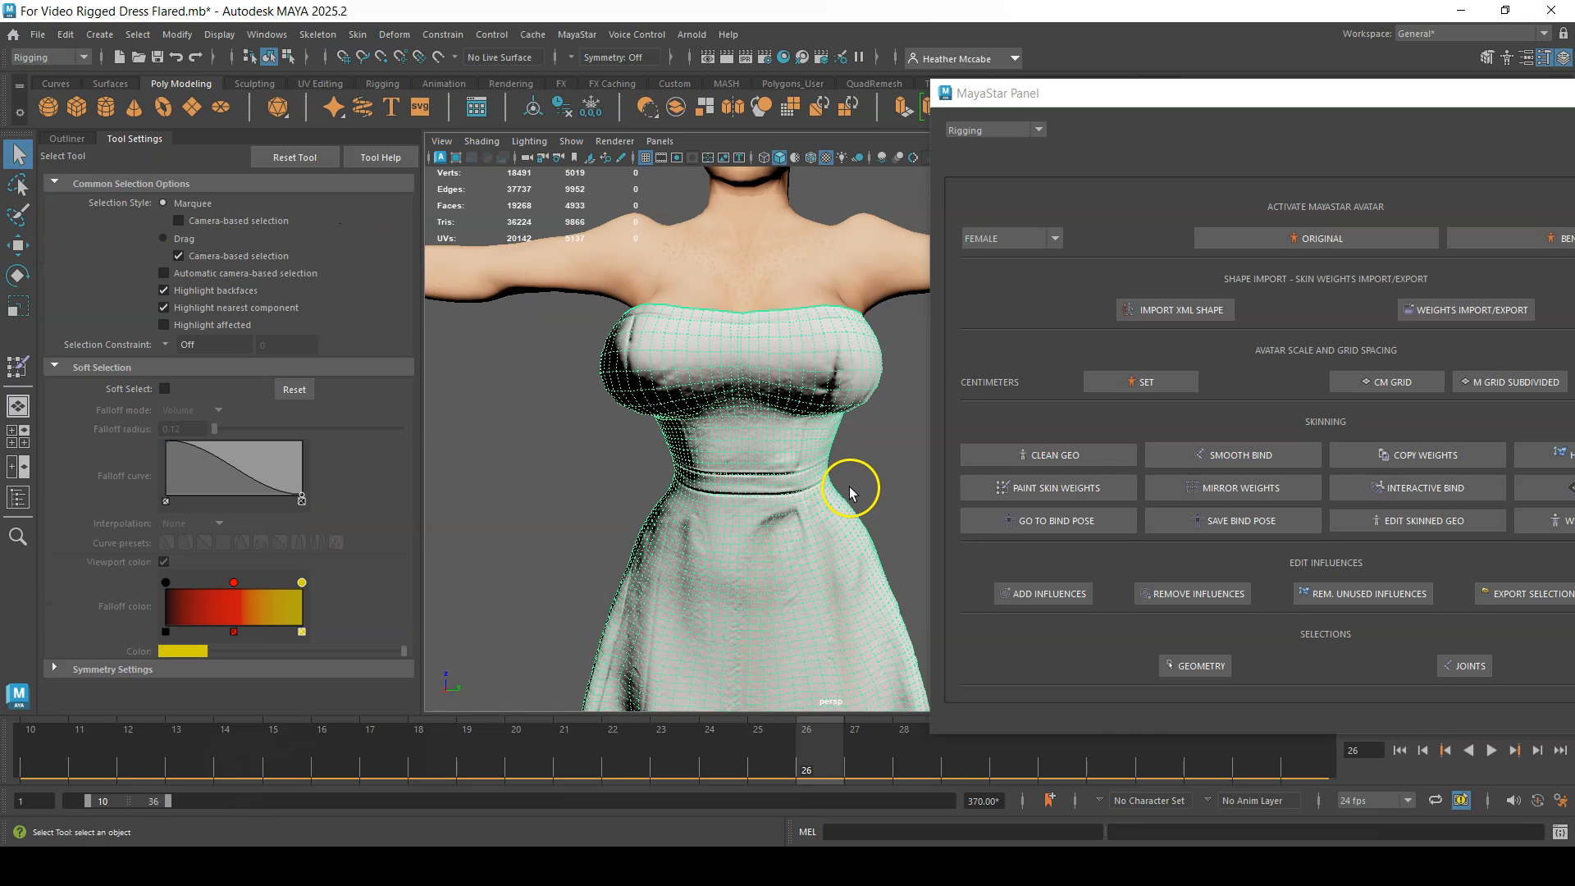
click(1205, 490)
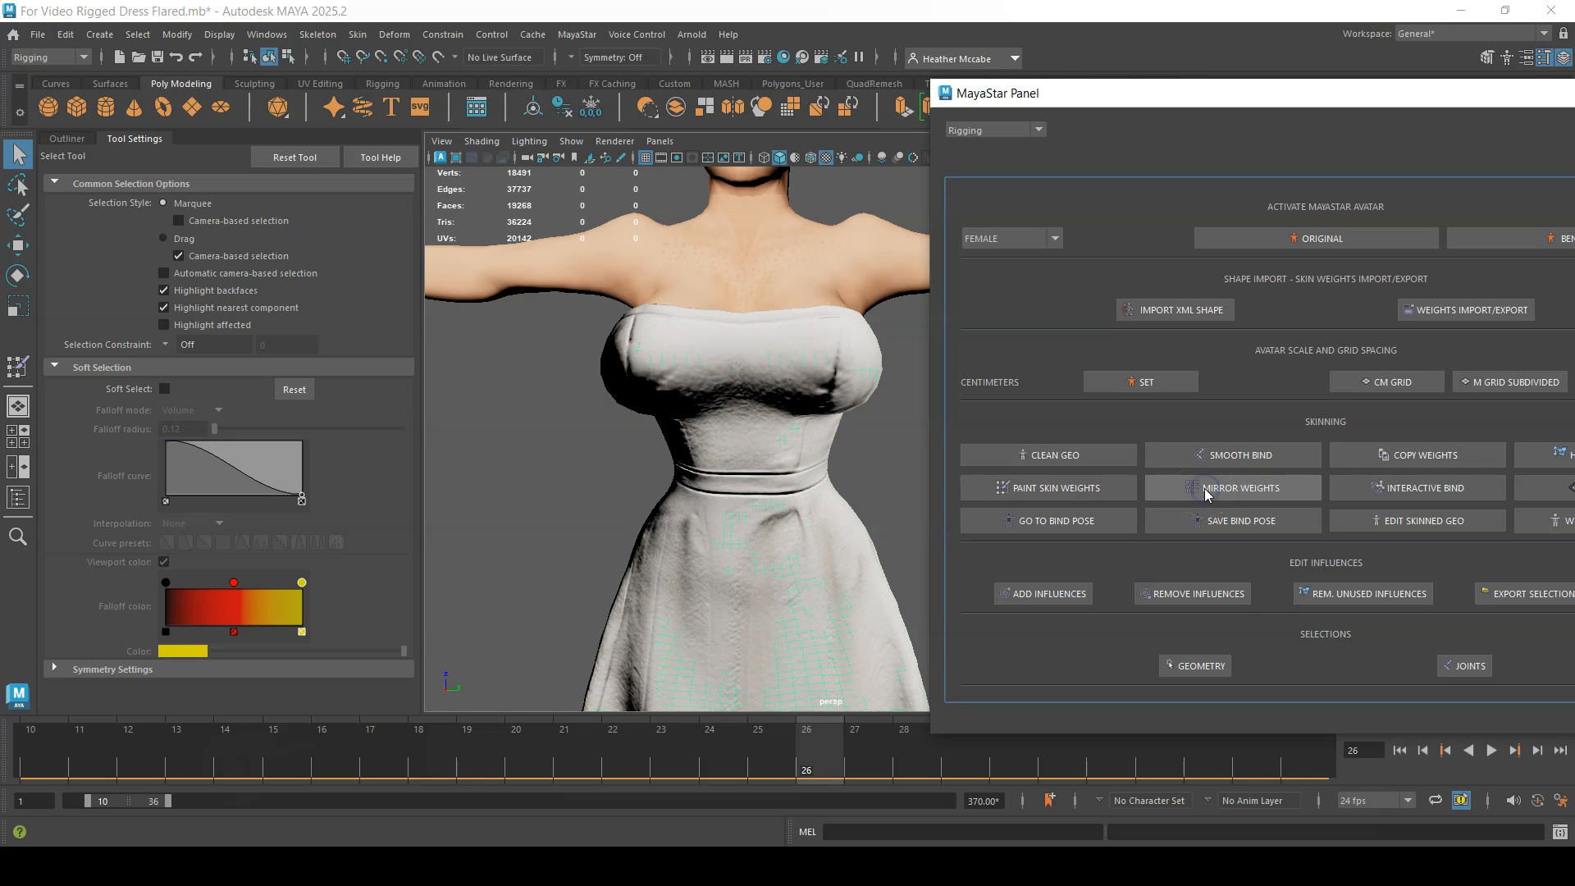
click(833, 429)
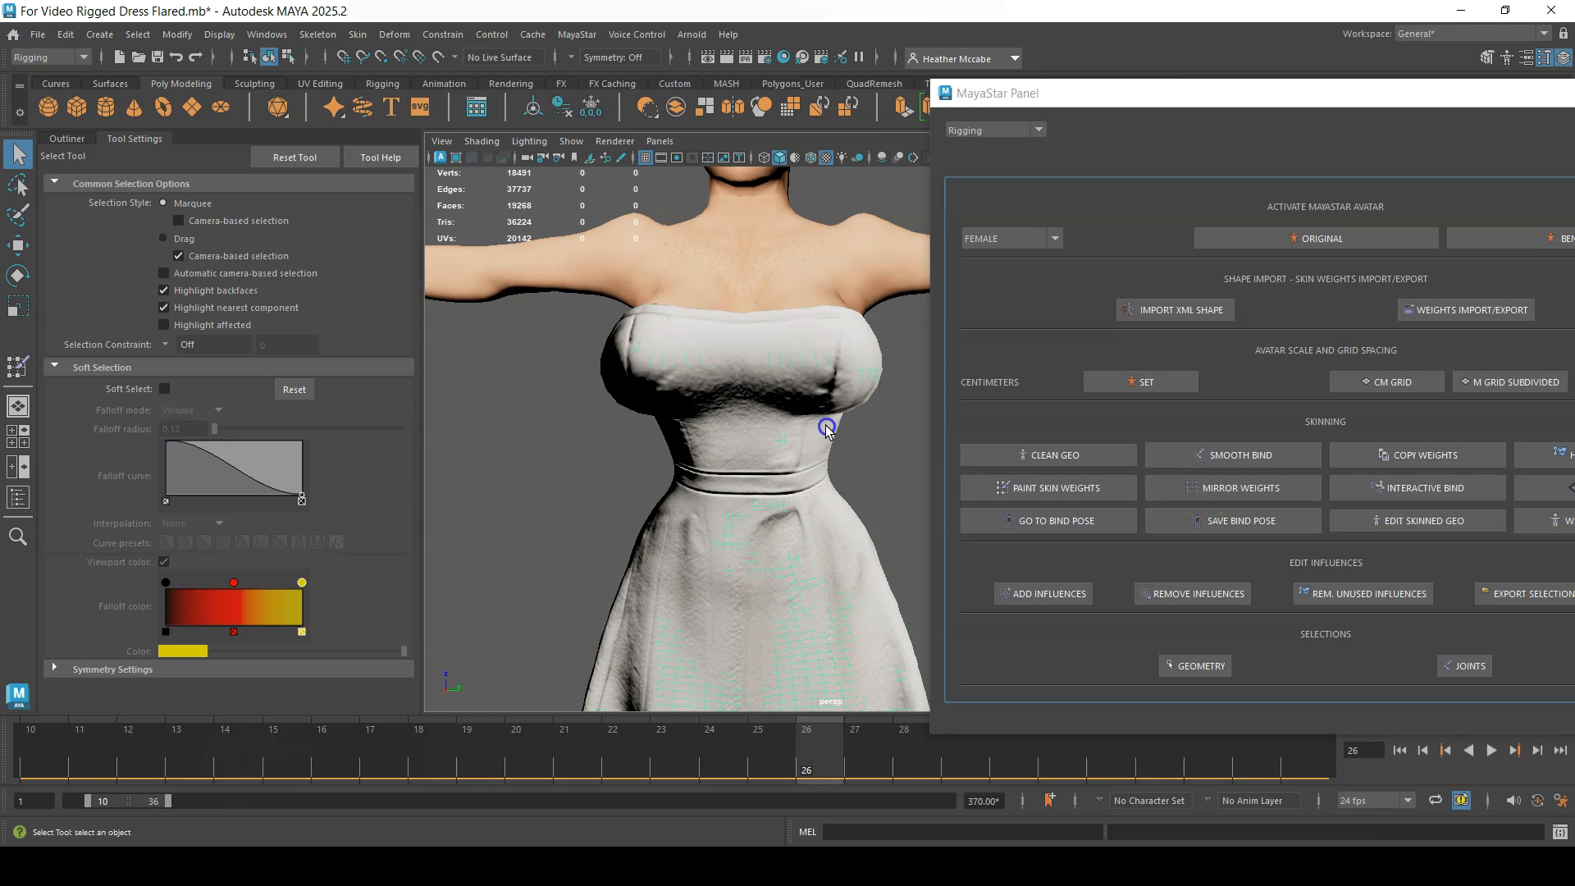
click(722, 377)
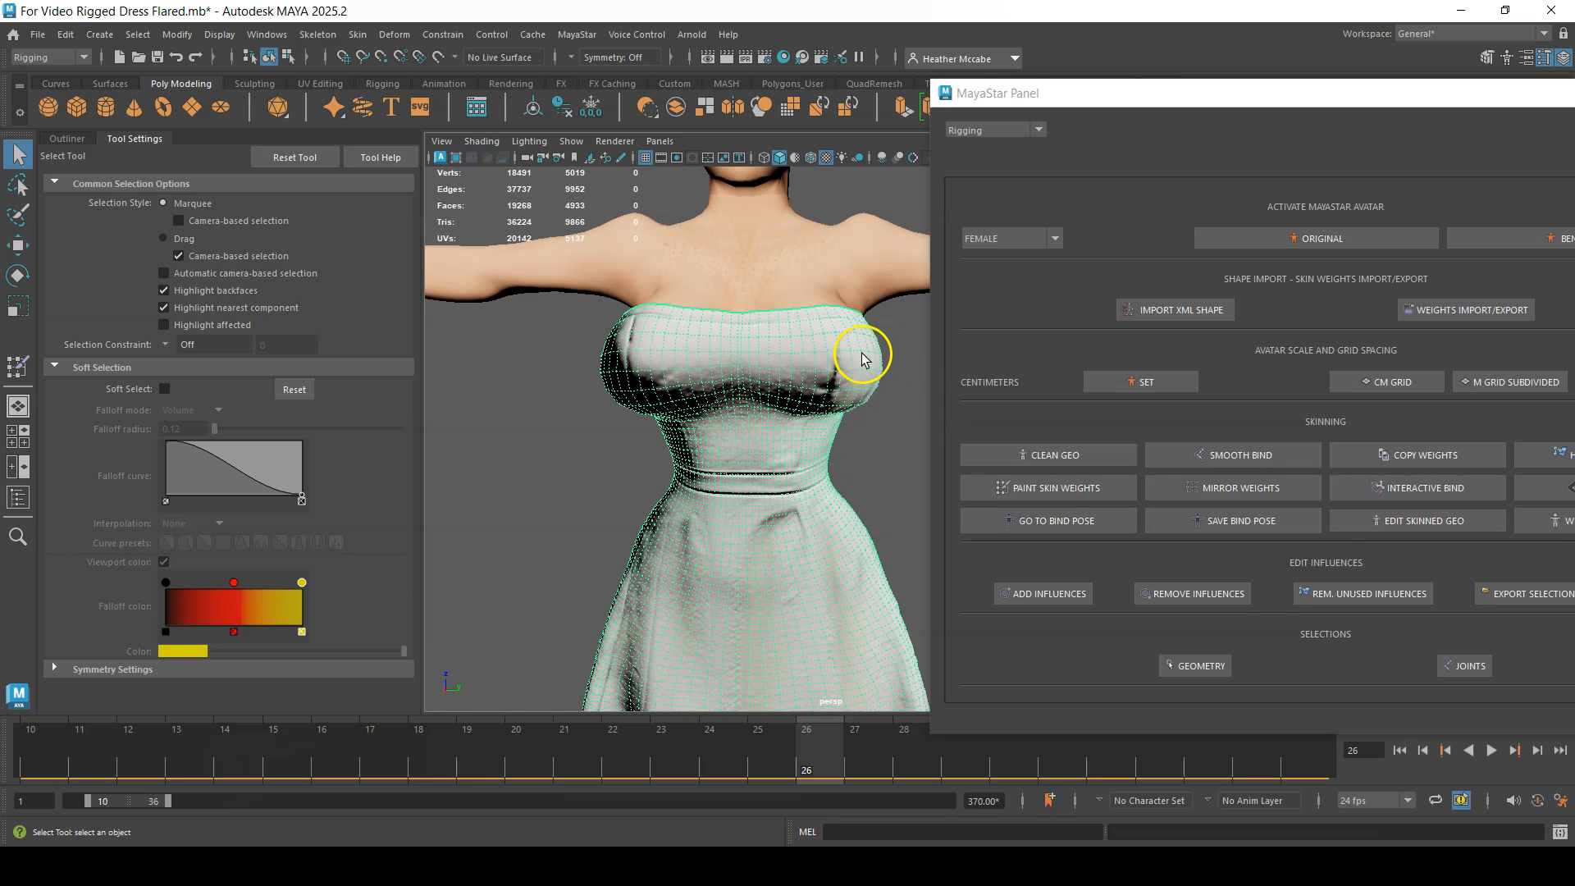
Select the dress vertices down the centre of the bust, grow and adjust the selection, and apply Hammer Weights to them.
drag(1198, 103, 1044, 145)
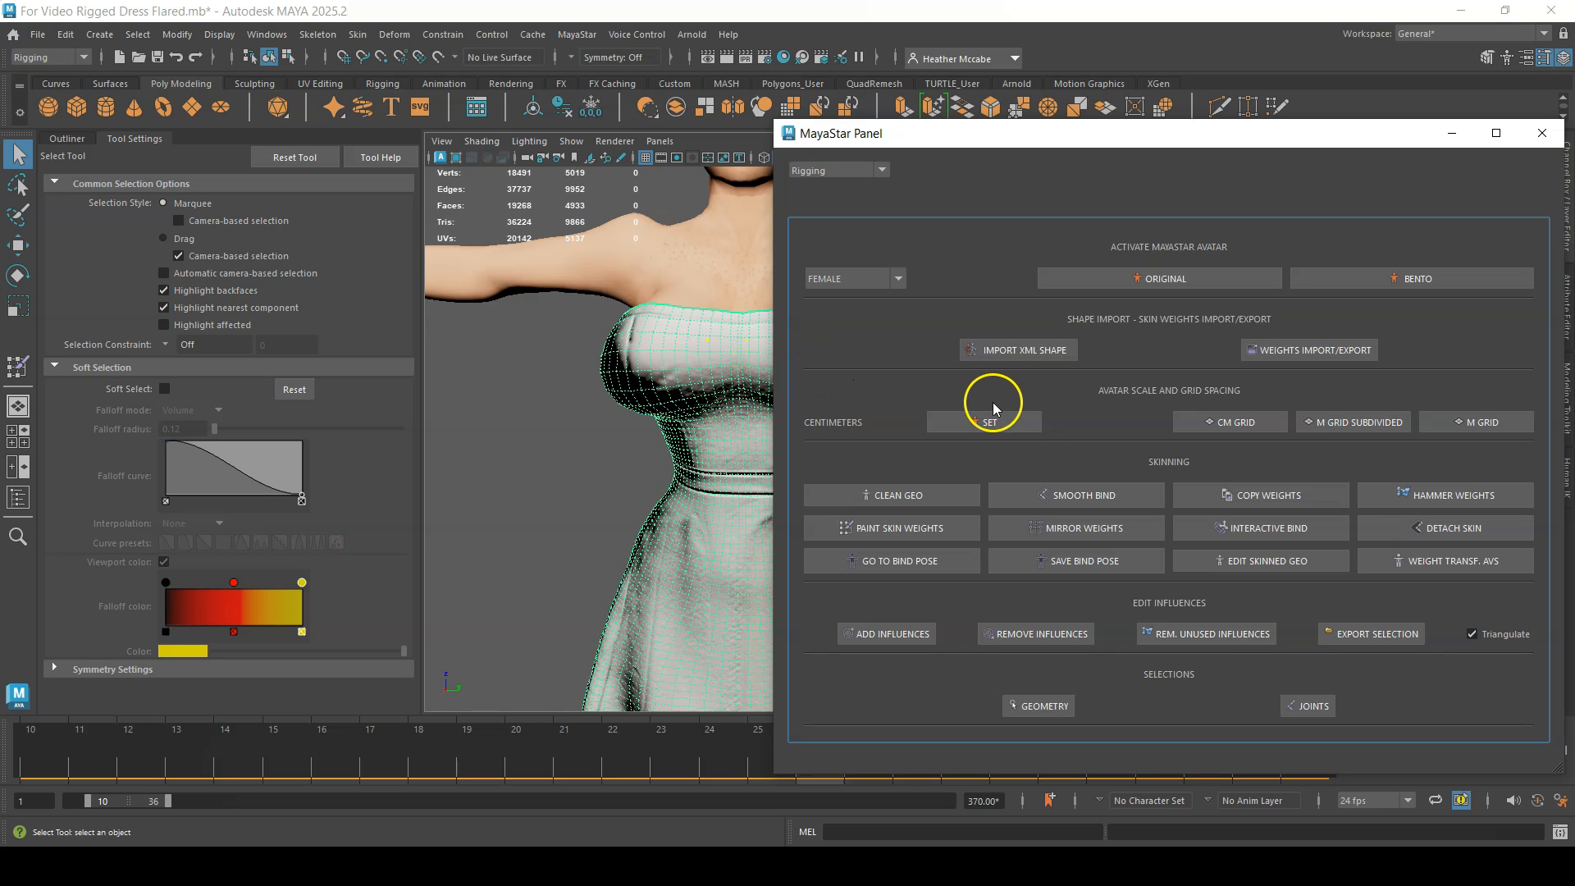
click(1022, 423)
scroll(745, 375, up, 3)
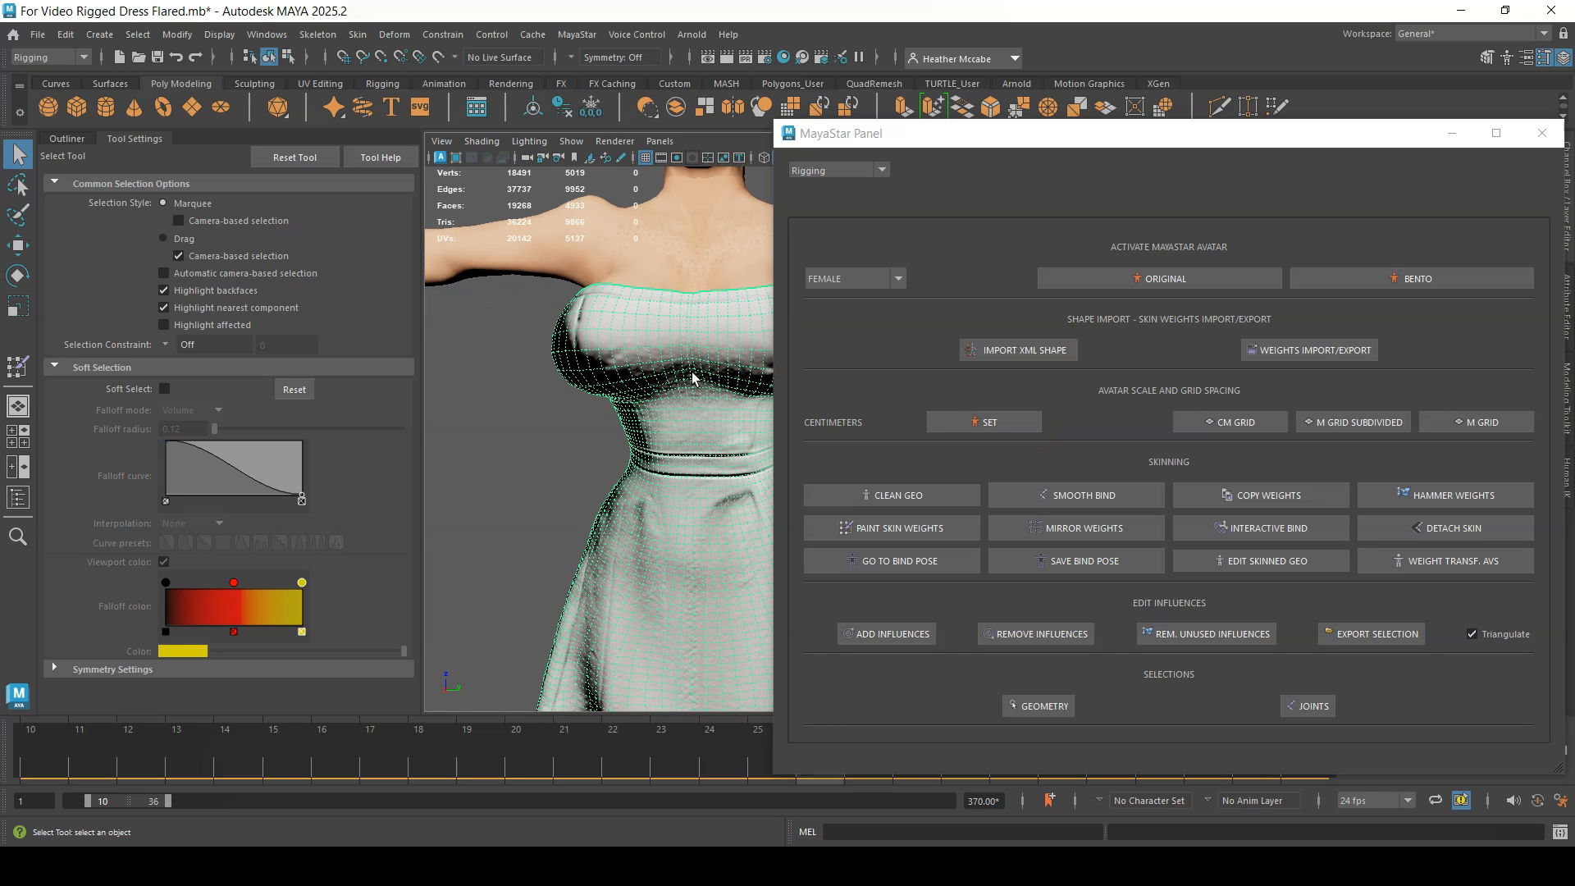
right_drag(692, 380, 626, 369)
click(692, 379)
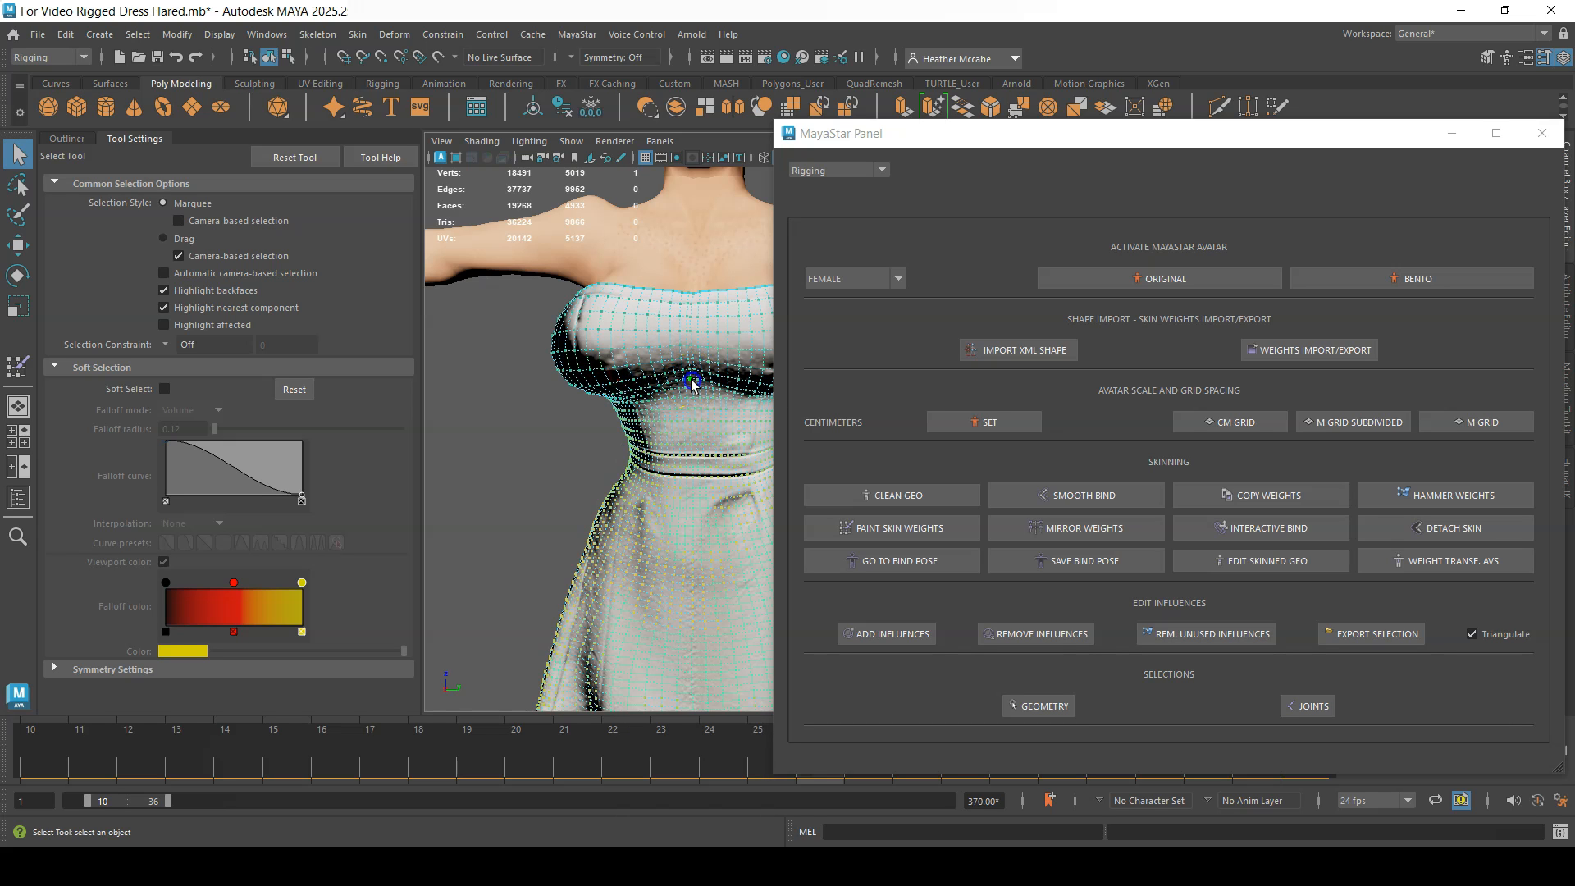
shift+click(691, 318)
key(shift+period)
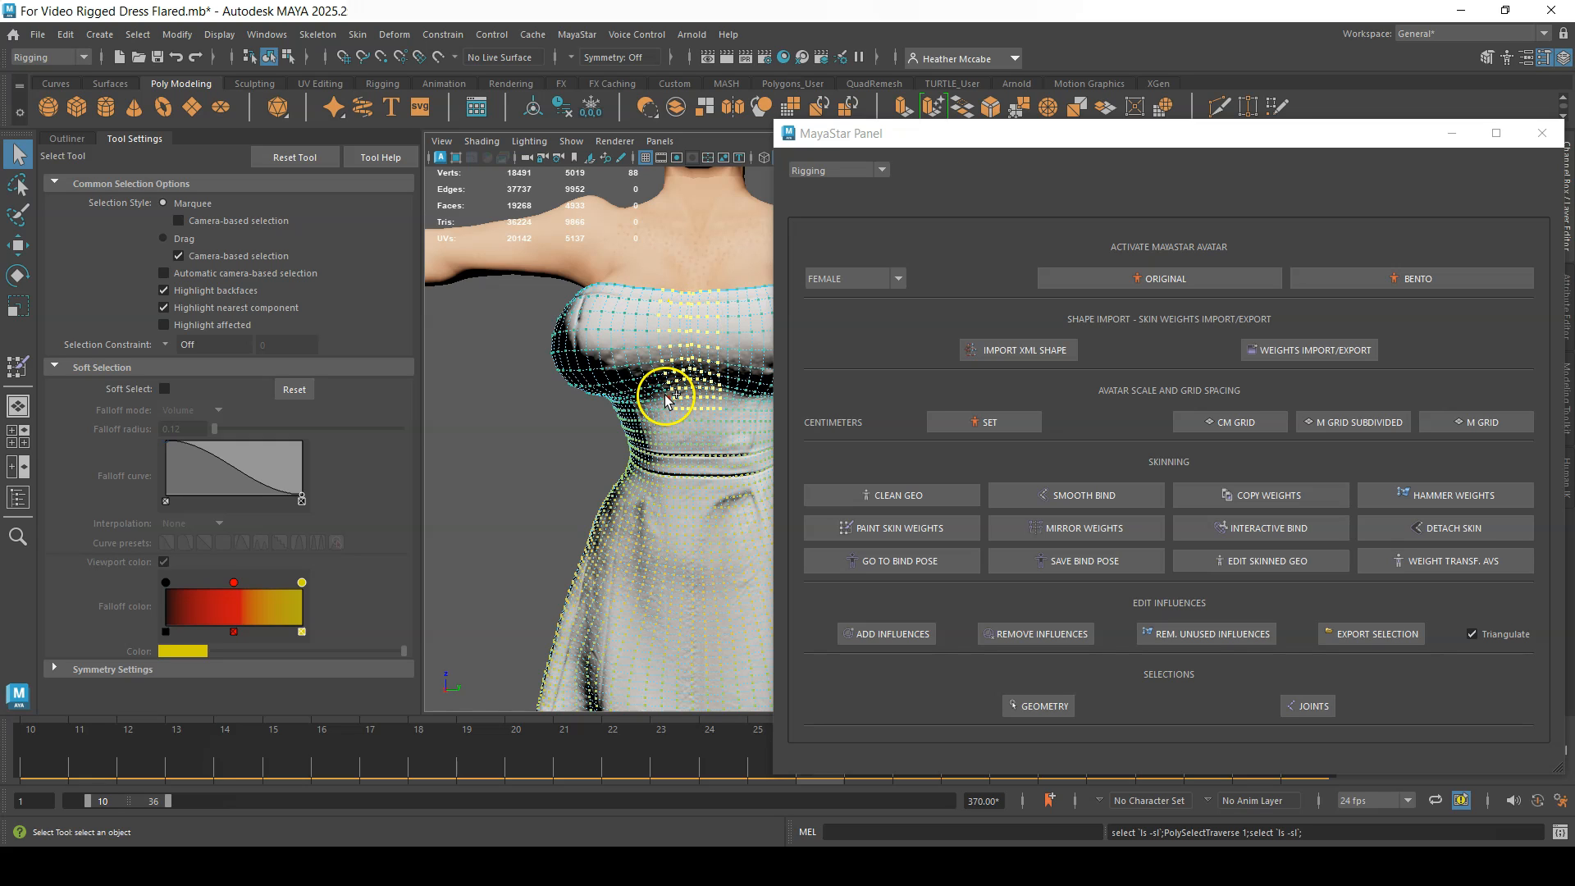
shift+drag(651, 444, 736, 406)
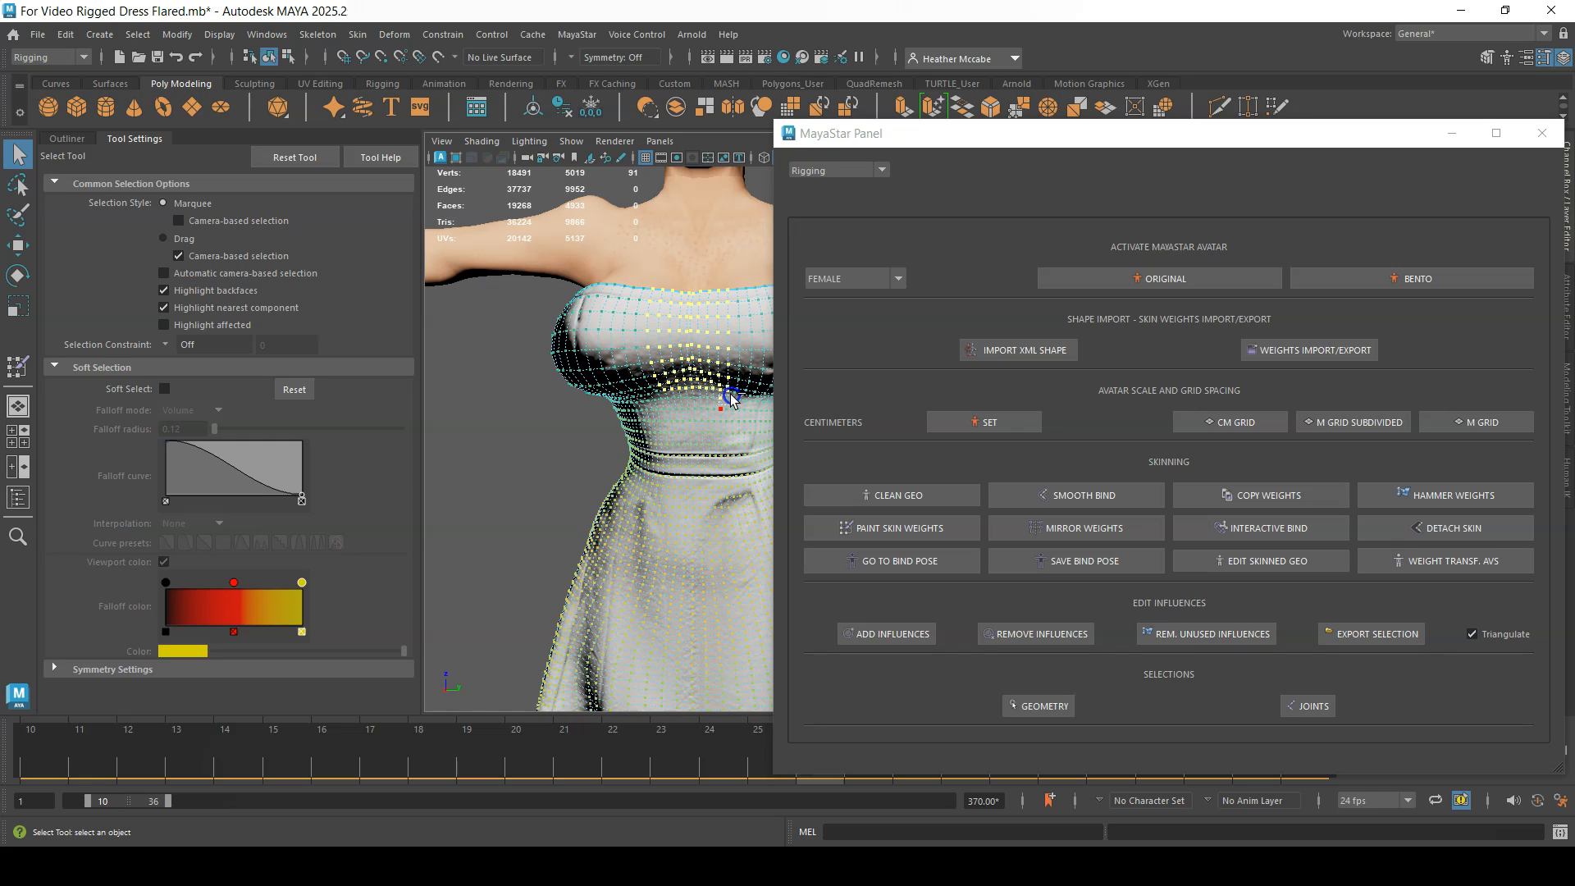
click(1435, 497)
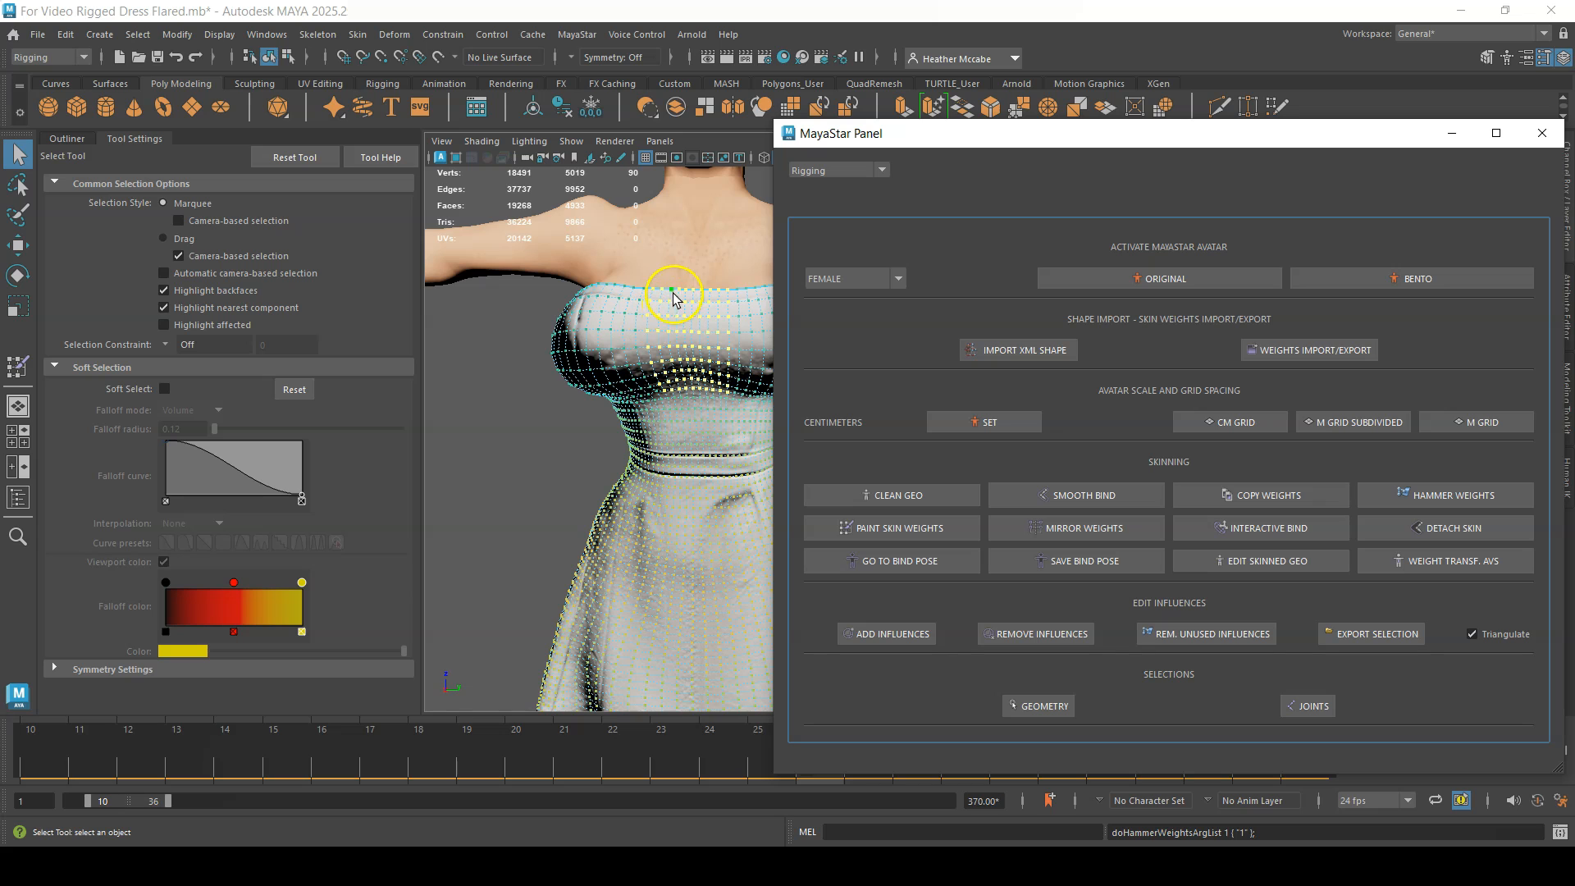
Set the avatar scale back to meters and collapse the docked tool settings to widen the viewport.
alt+drag(679, 440, 640, 456)
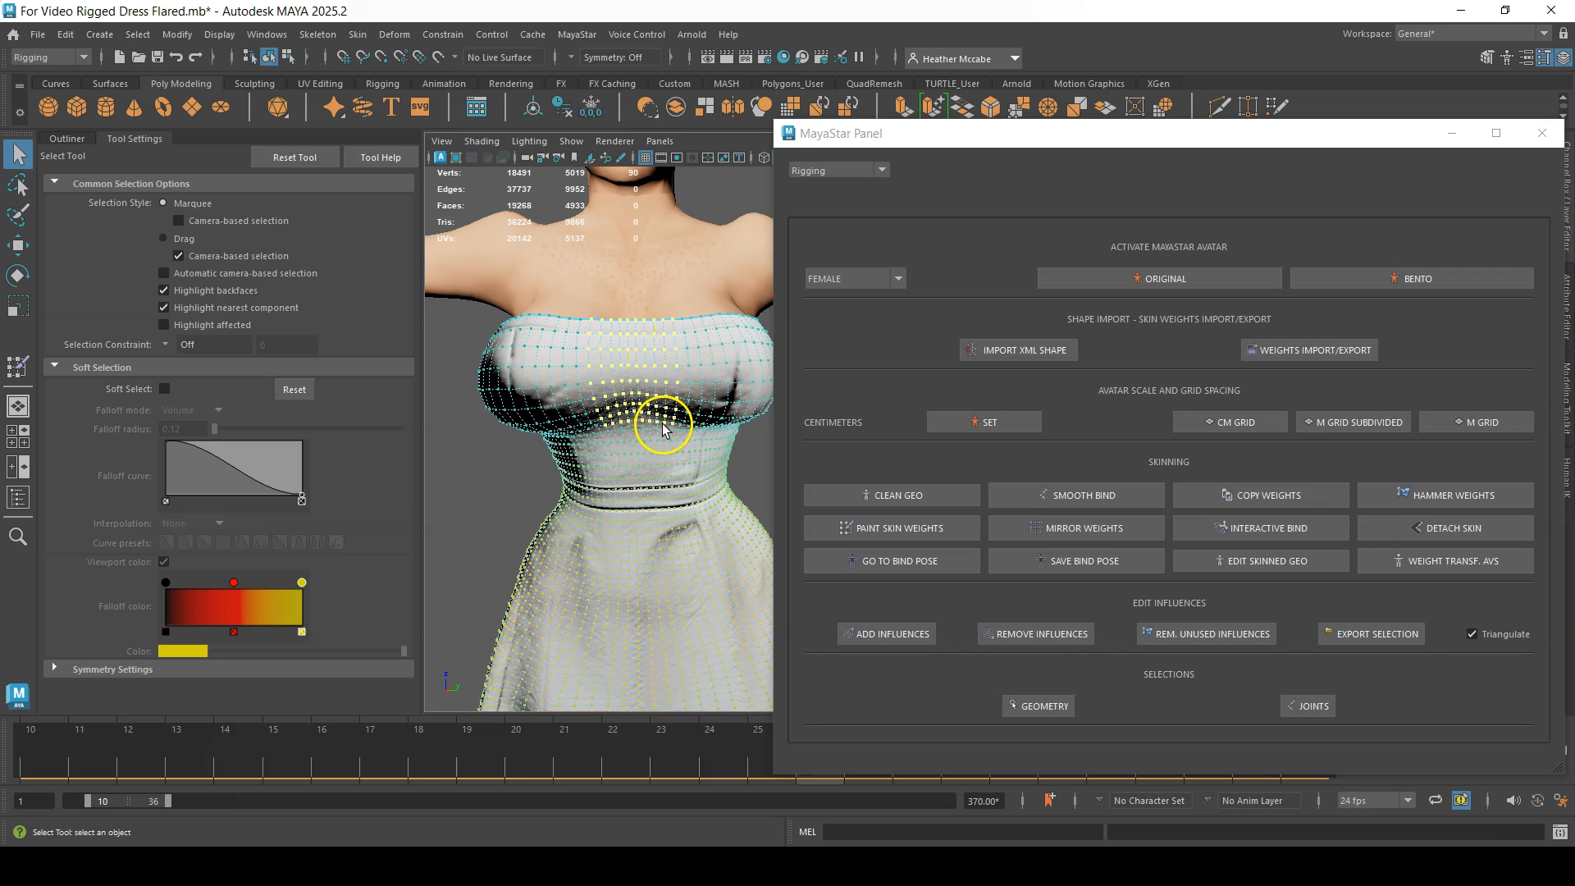
alt+right_drag(657, 445, 587, 328)
alt+middle_drag(617, 399, 552, 352)
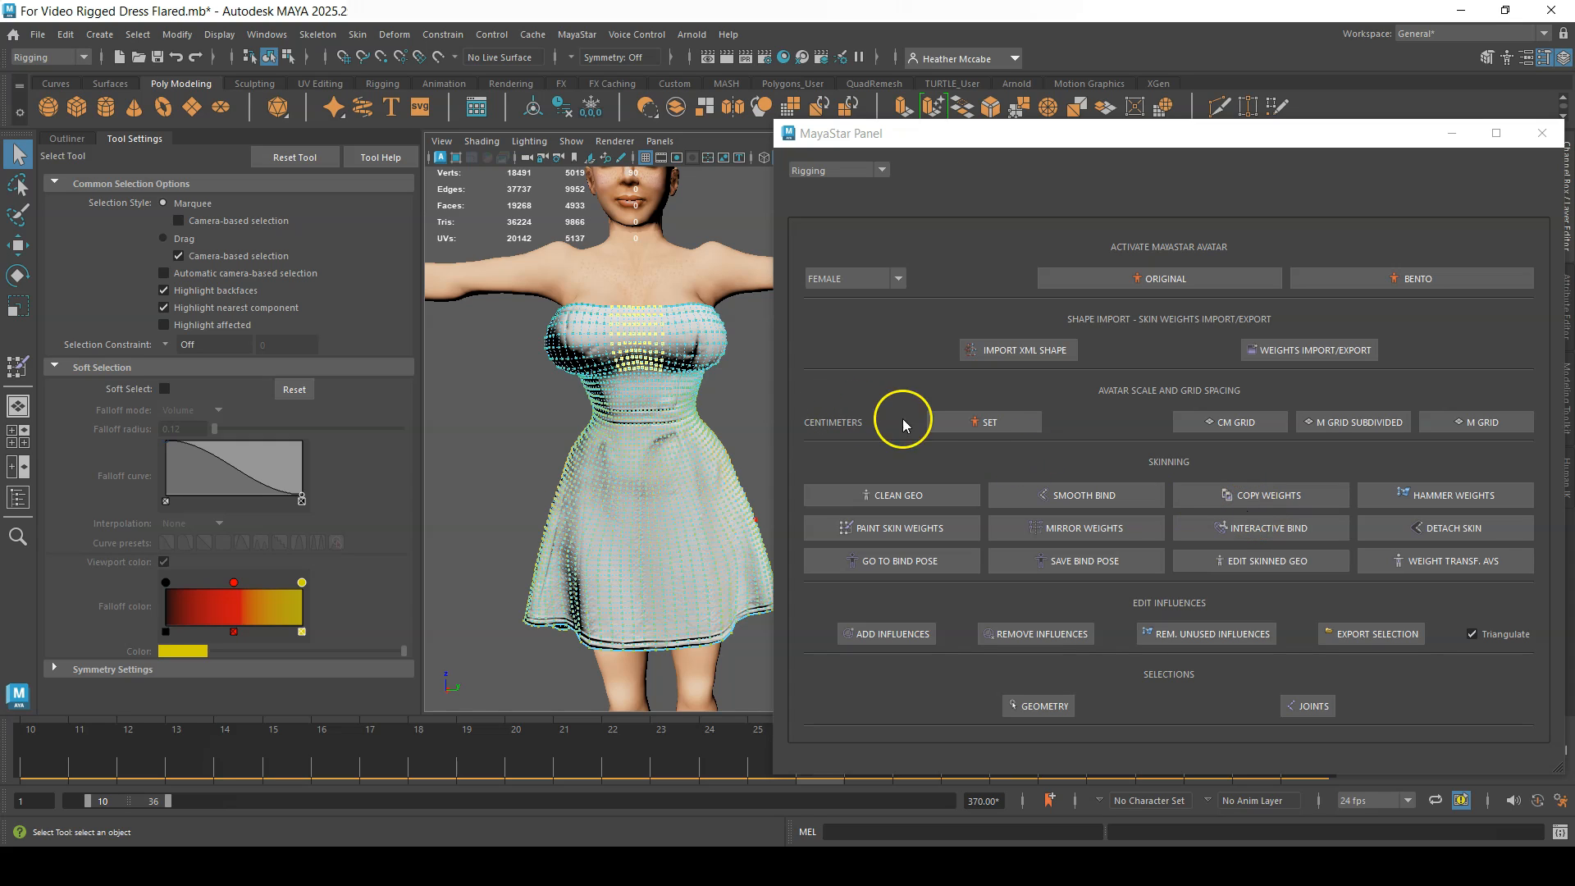
click(958, 422)
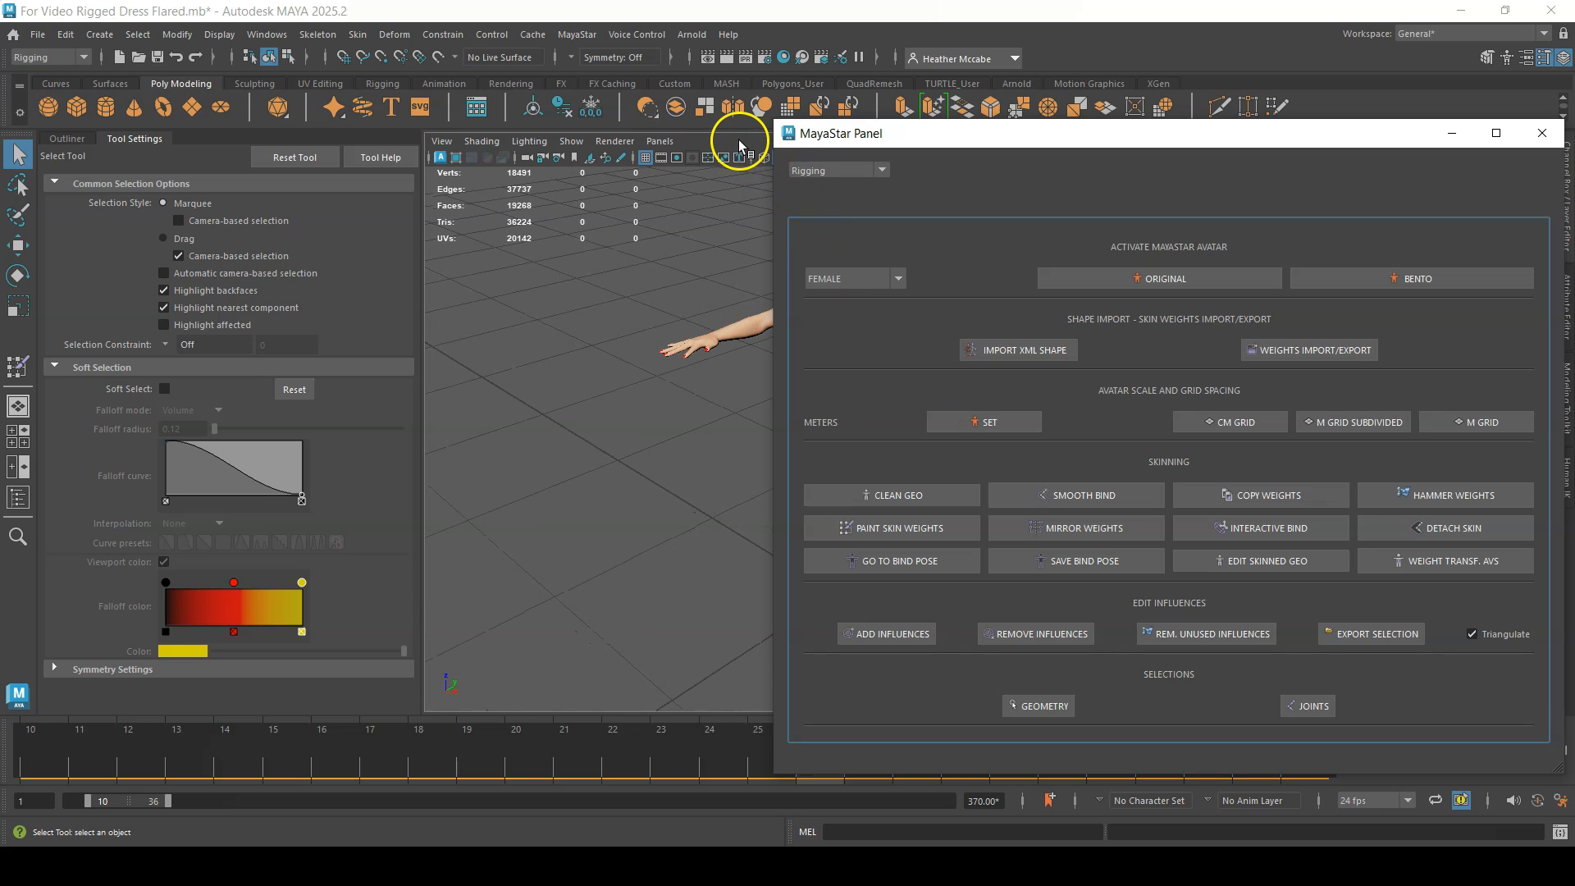
alt+middle_drag(727, 309, 579, 356)
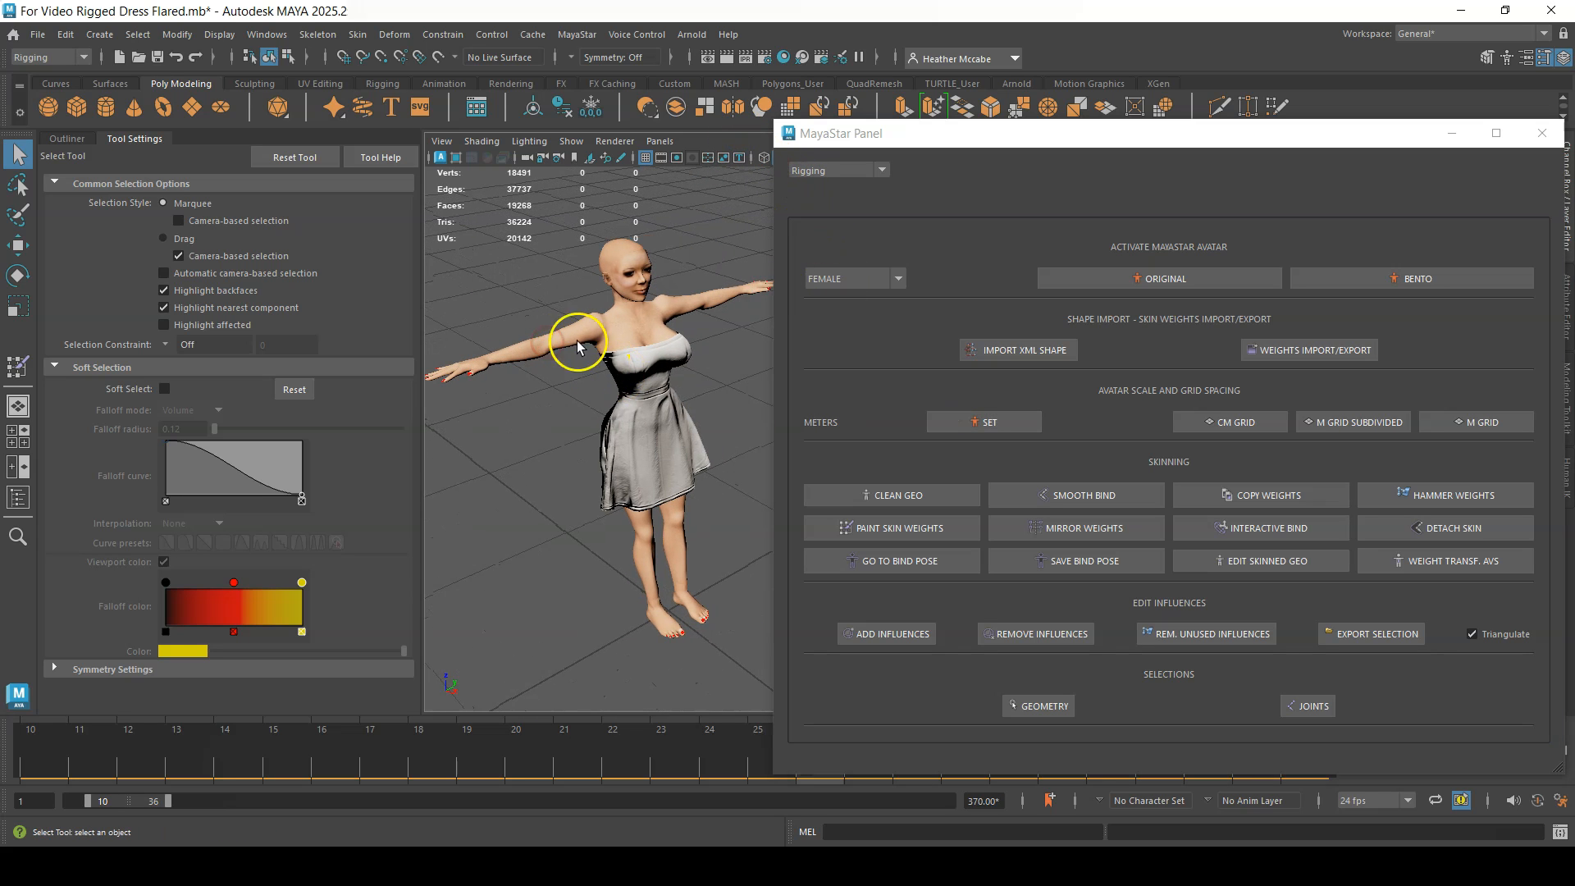
click(64, 139)
click(64, 138)
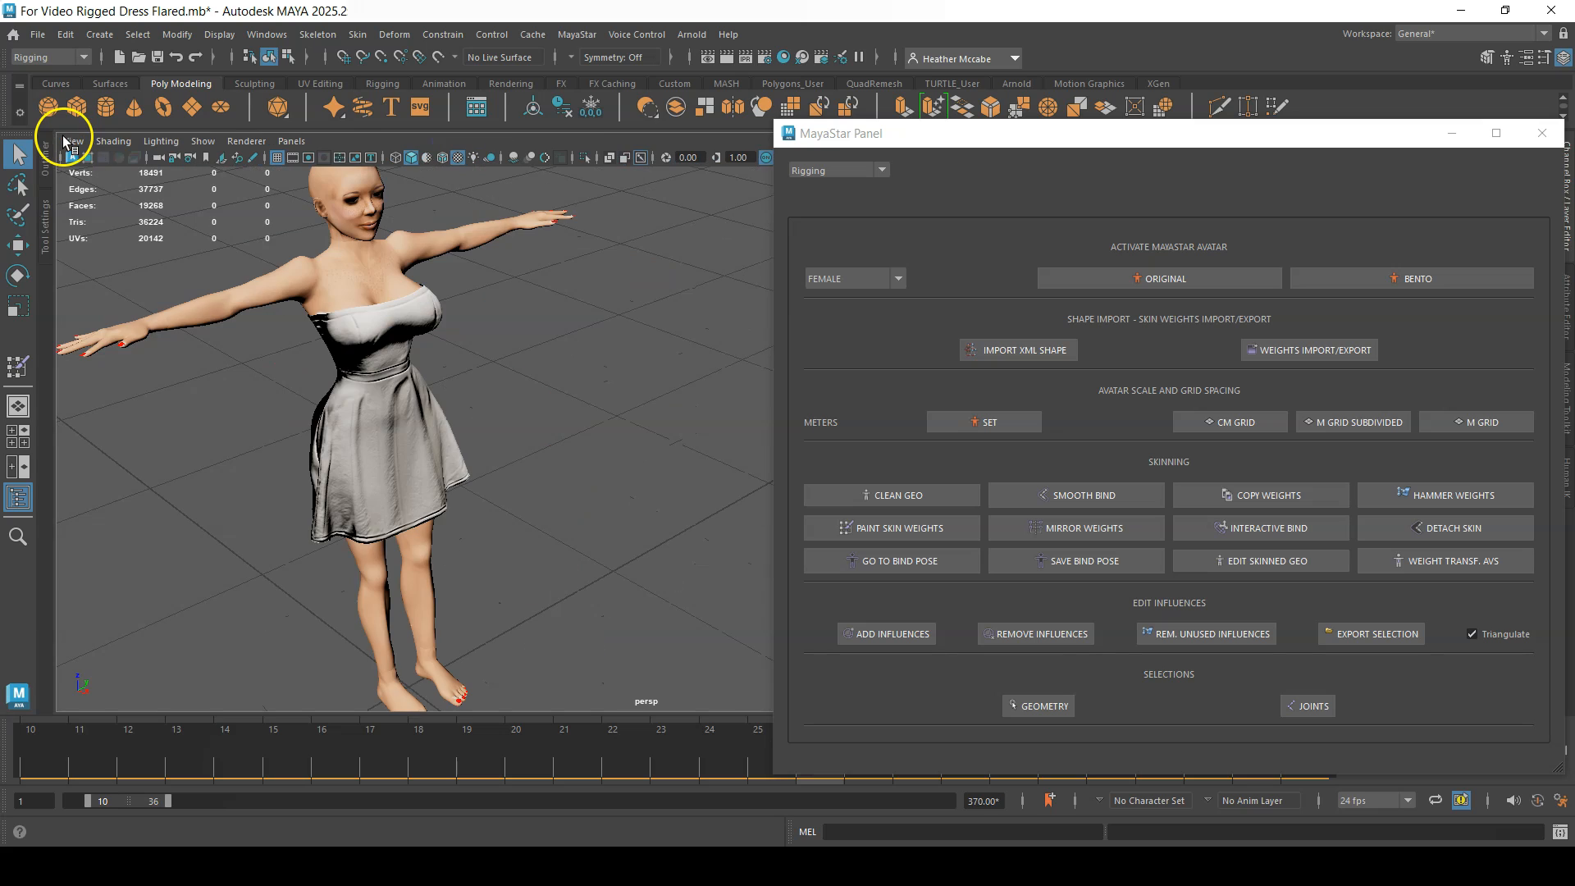
alt+drag(325, 364, 220, 342)
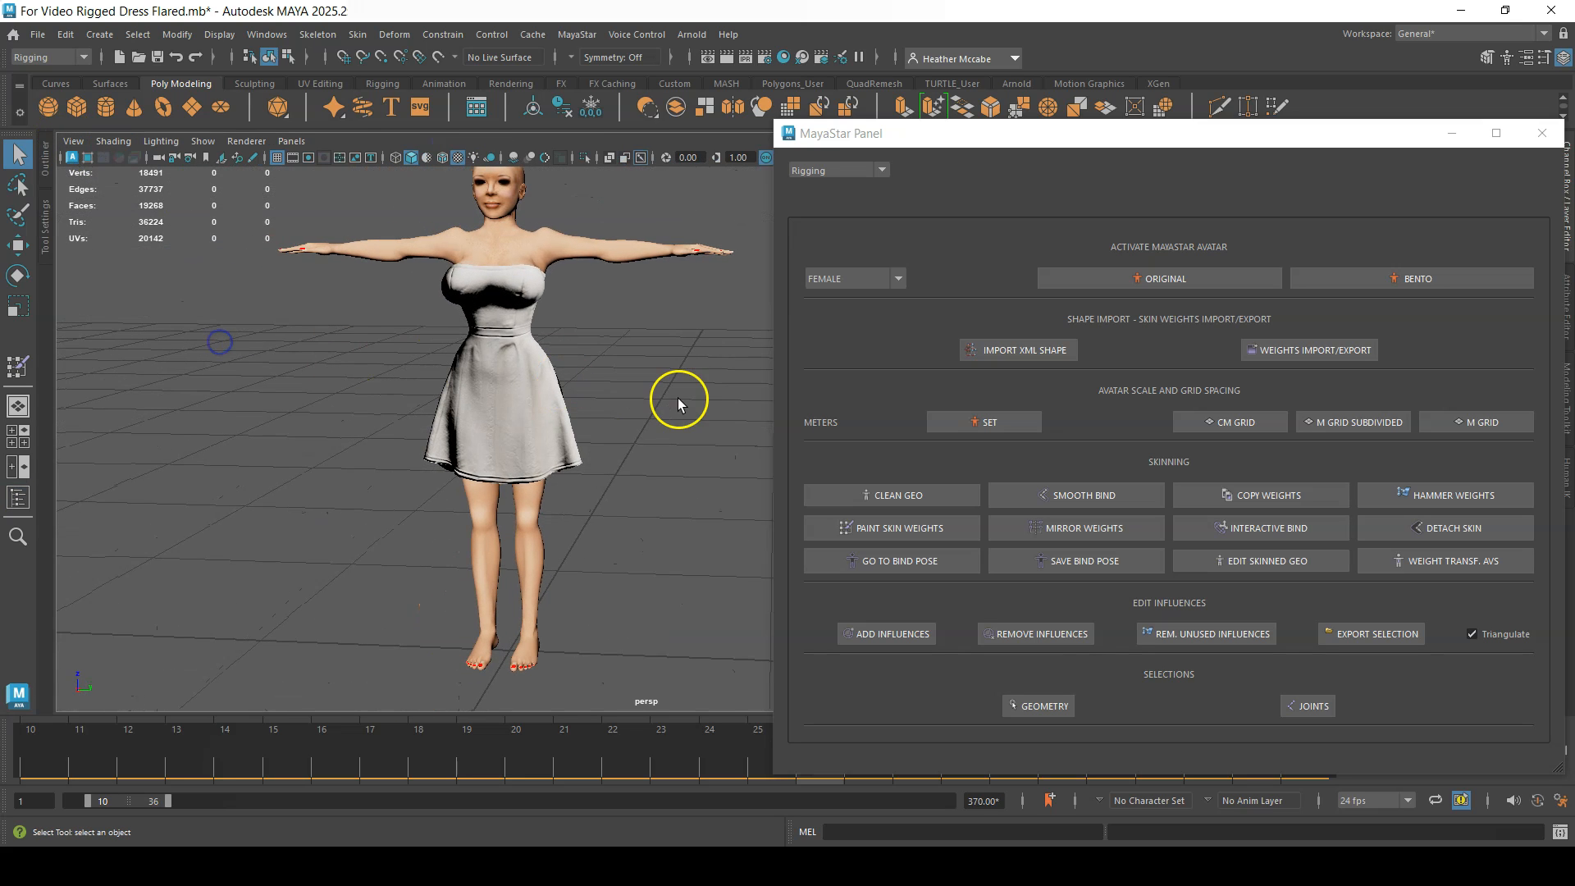
Switch MayaStar to its Shape Sliders and inspect the dress's fit on the whole avatar.
click(863, 170)
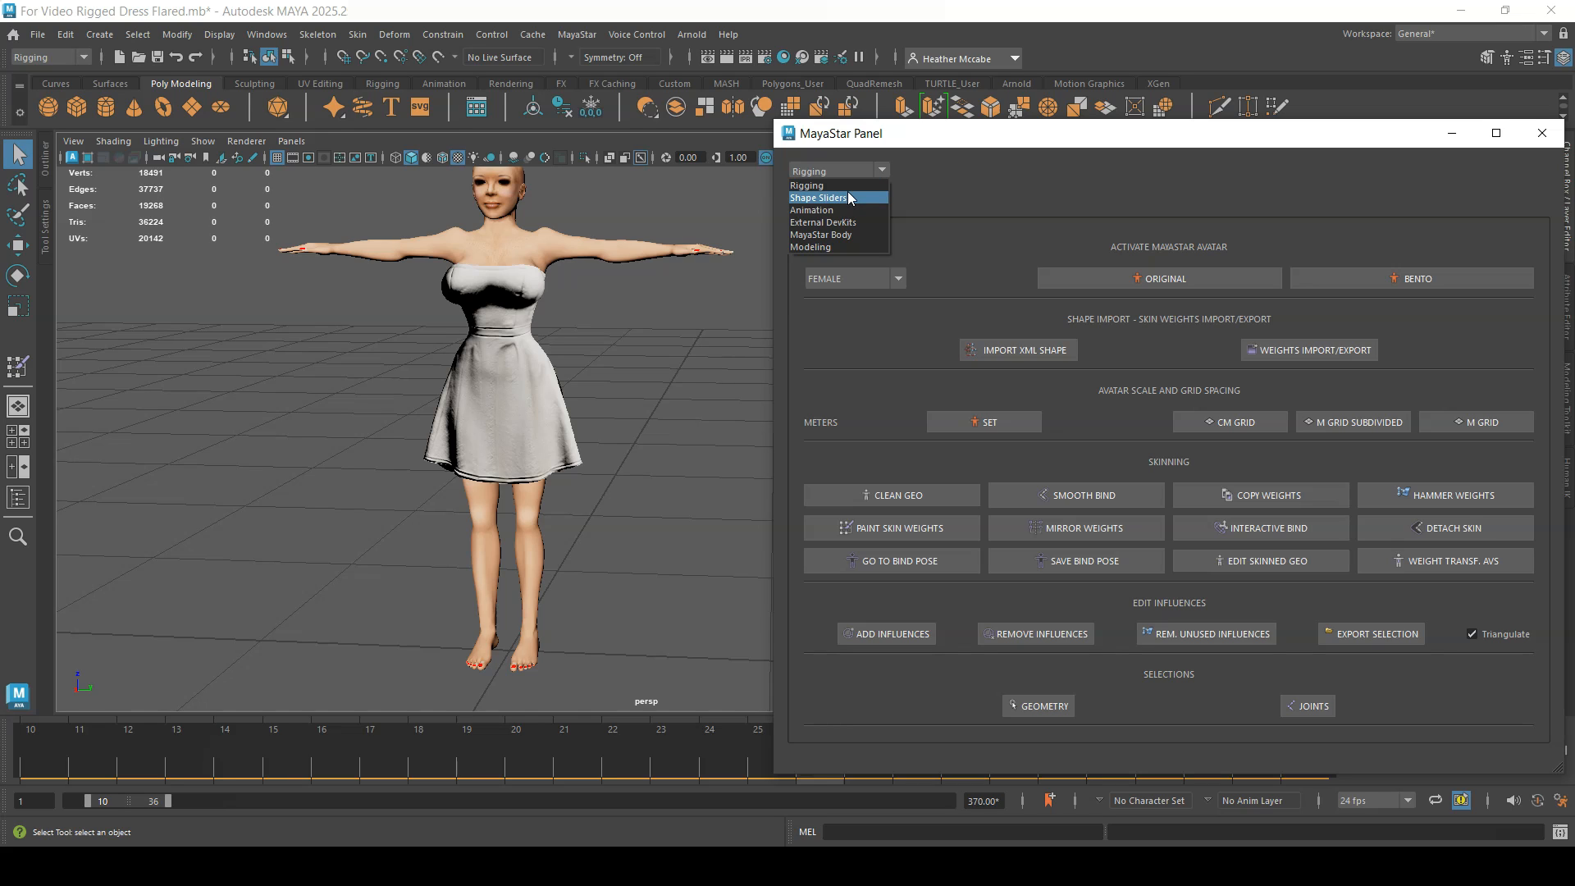
click(848, 197)
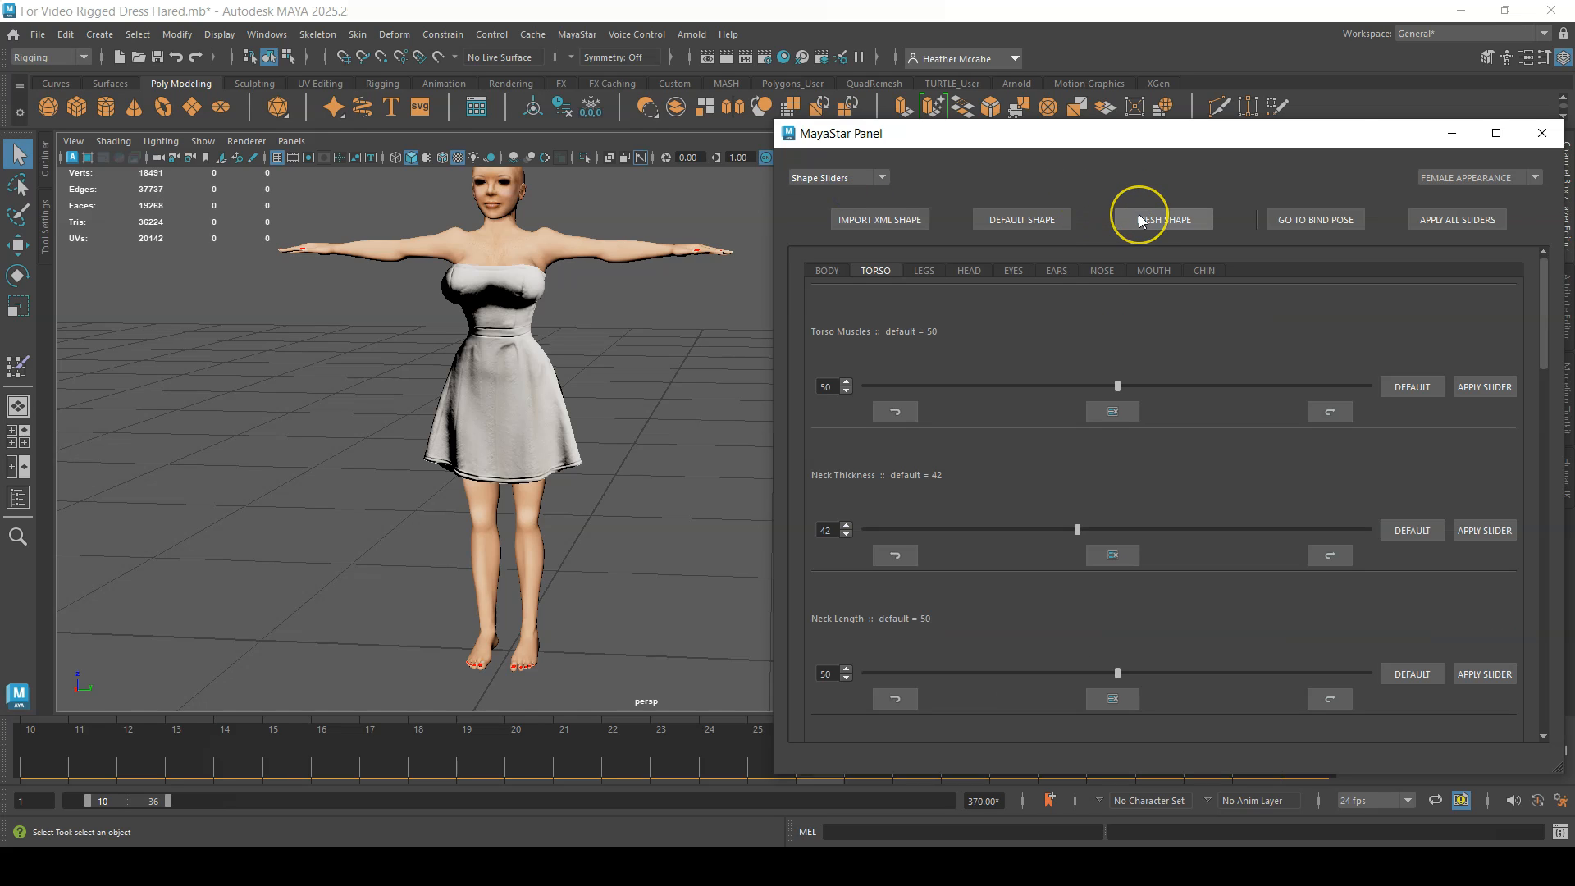
alt+right_drag(604, 317, 695, 471)
alt+middle_drag(552, 423, 605, 473)
alt+right_drag(605, 474, 528, 352)
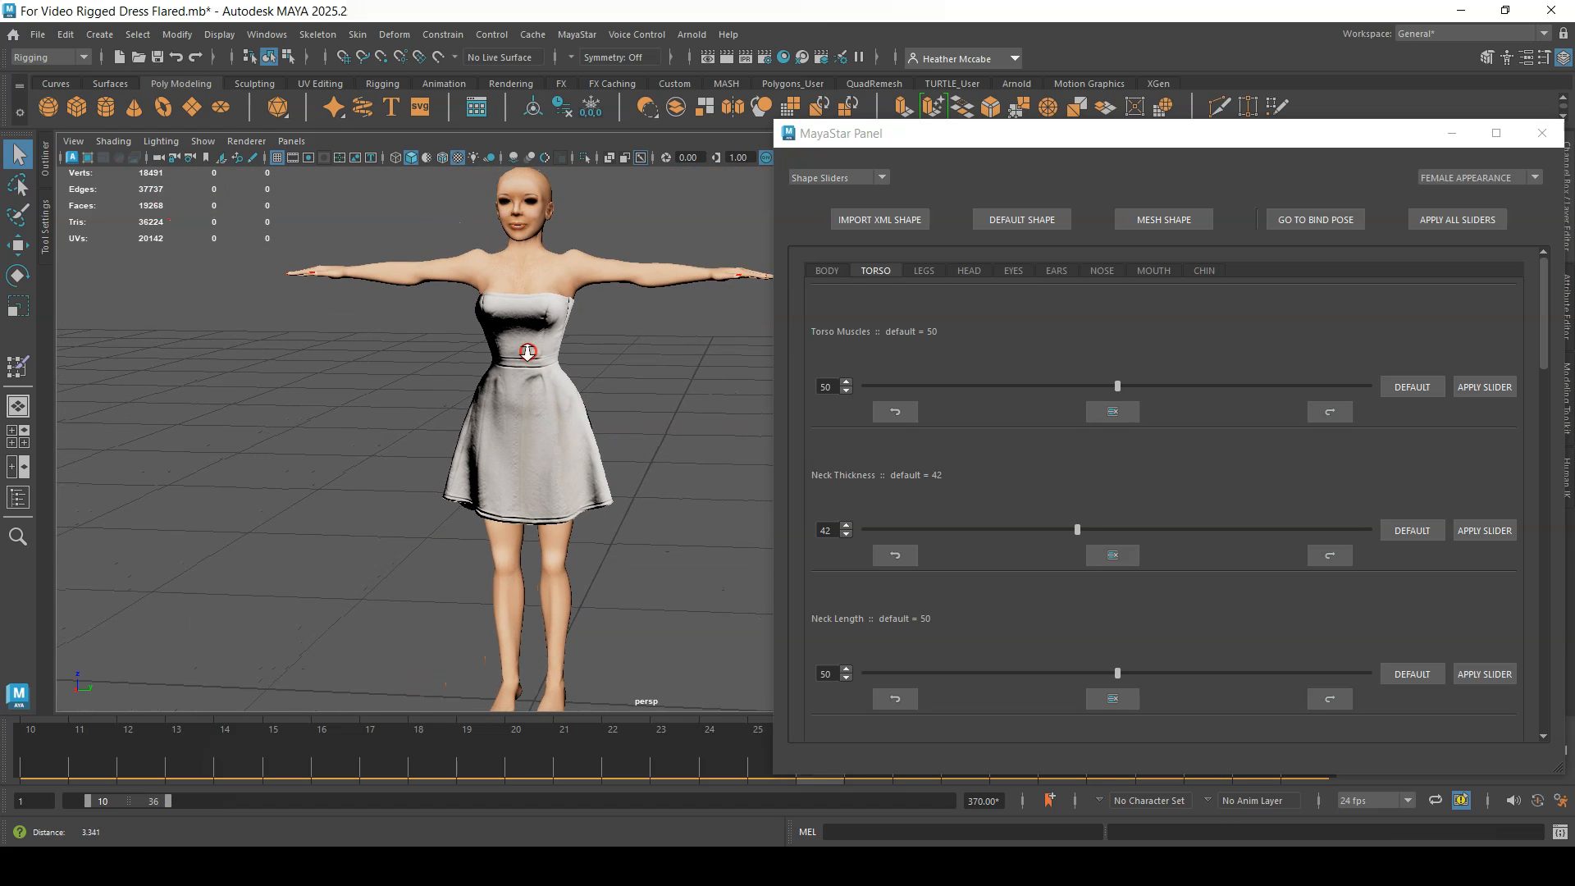
alt+drag(583, 444, 590, 454)
alt+right_drag(590, 454, 537, 358)
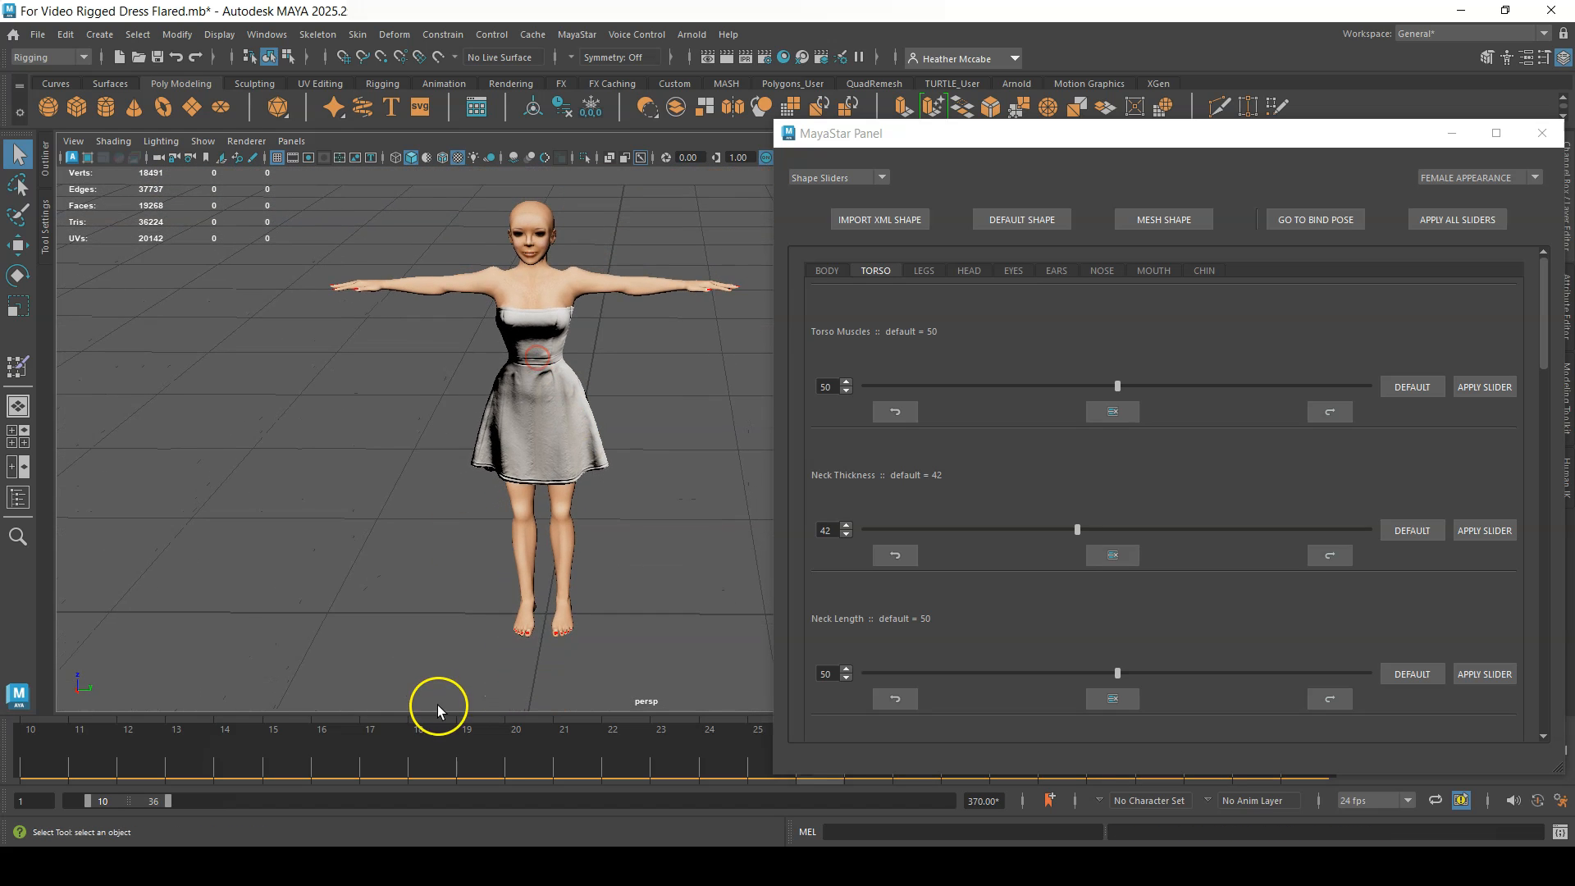
Scrub the walk animation to frame 22 to check how the dress moves, and return the avatar to its bind pose.
drag(509, 771, 633, 779)
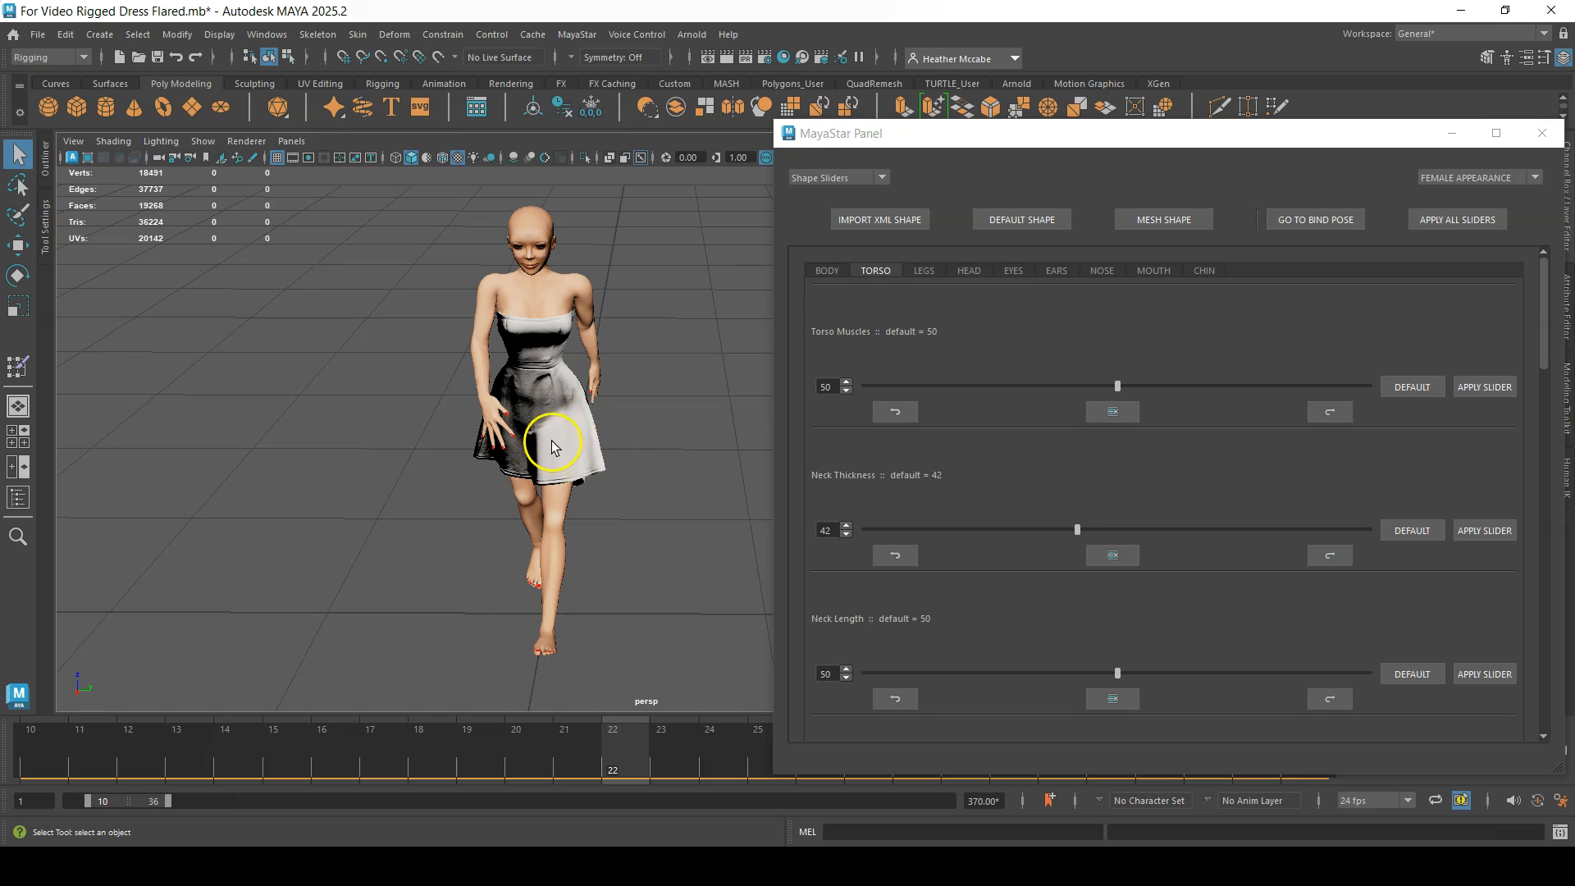
click(1285, 220)
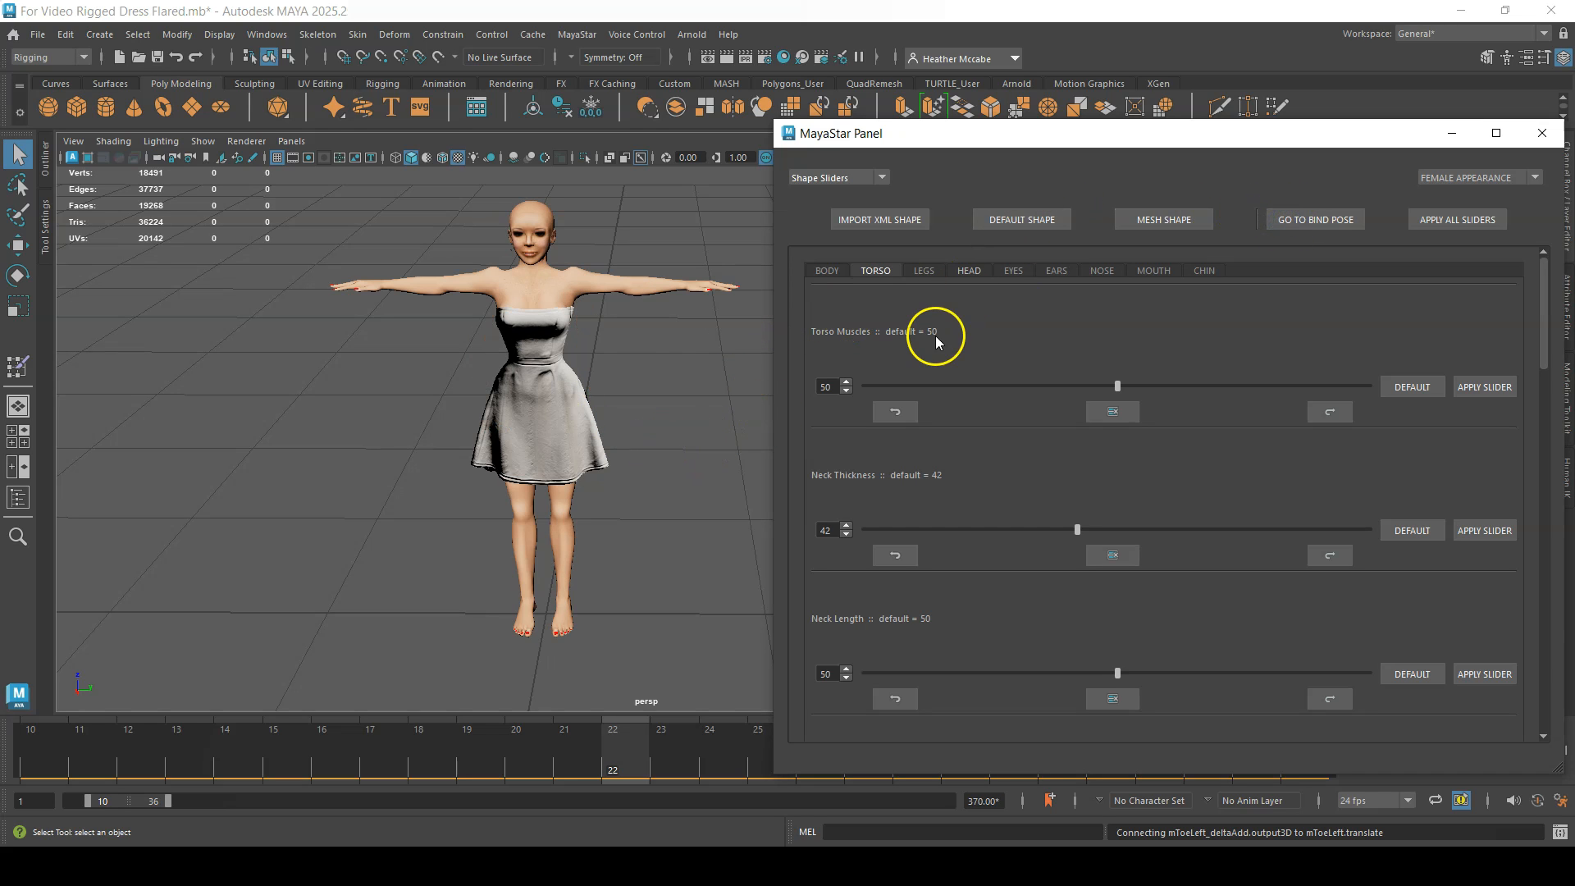
Switch MayaStar back to its Rigging tools and select the dress mesh.
click(815, 177)
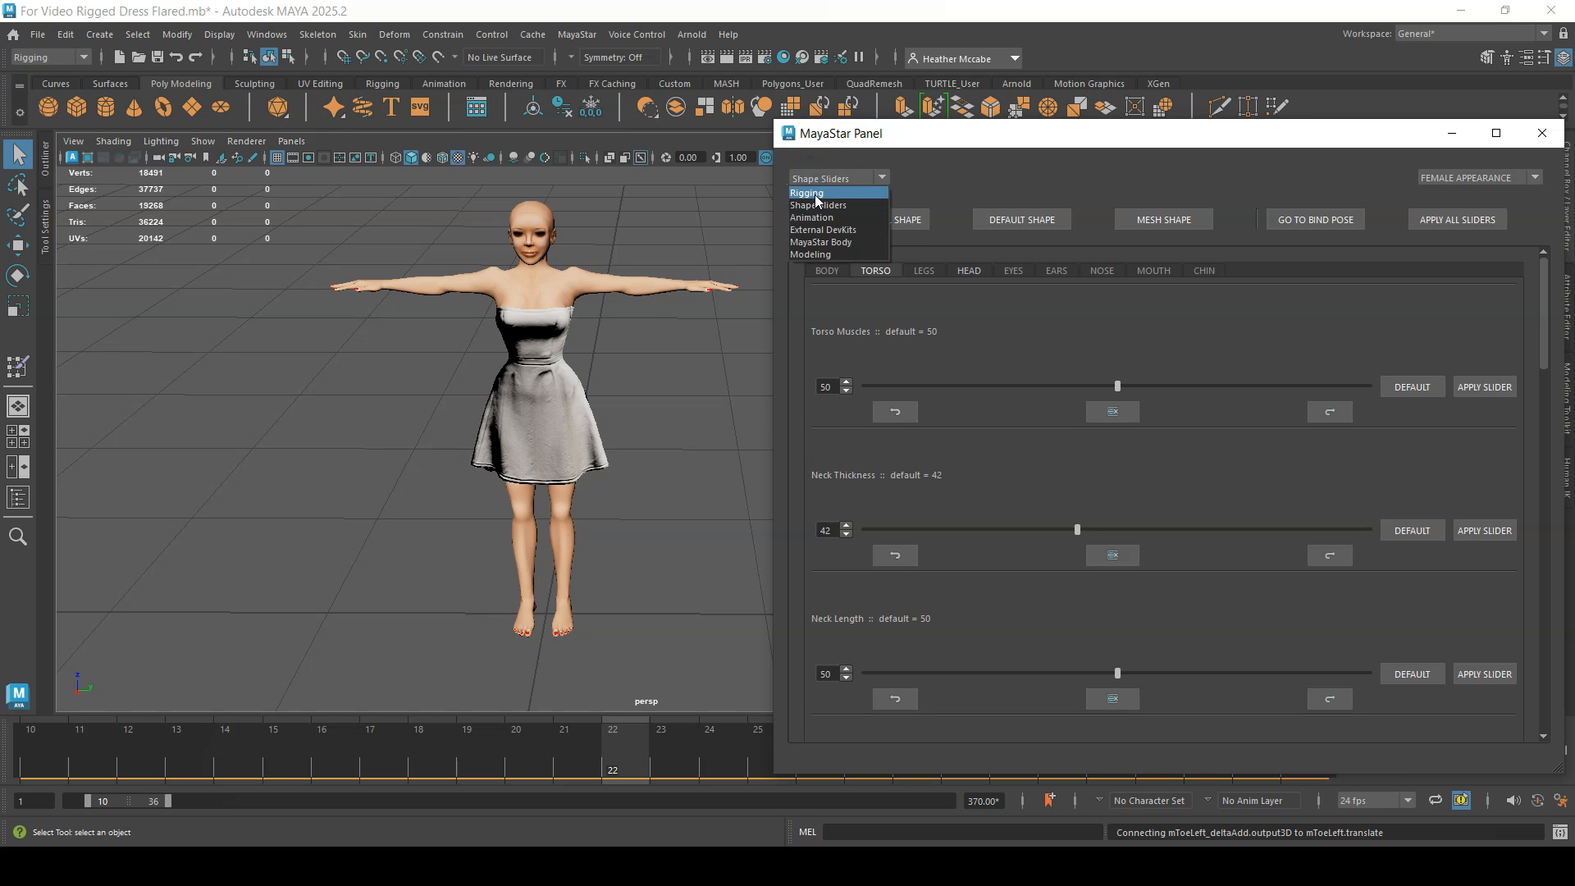
click(816, 199)
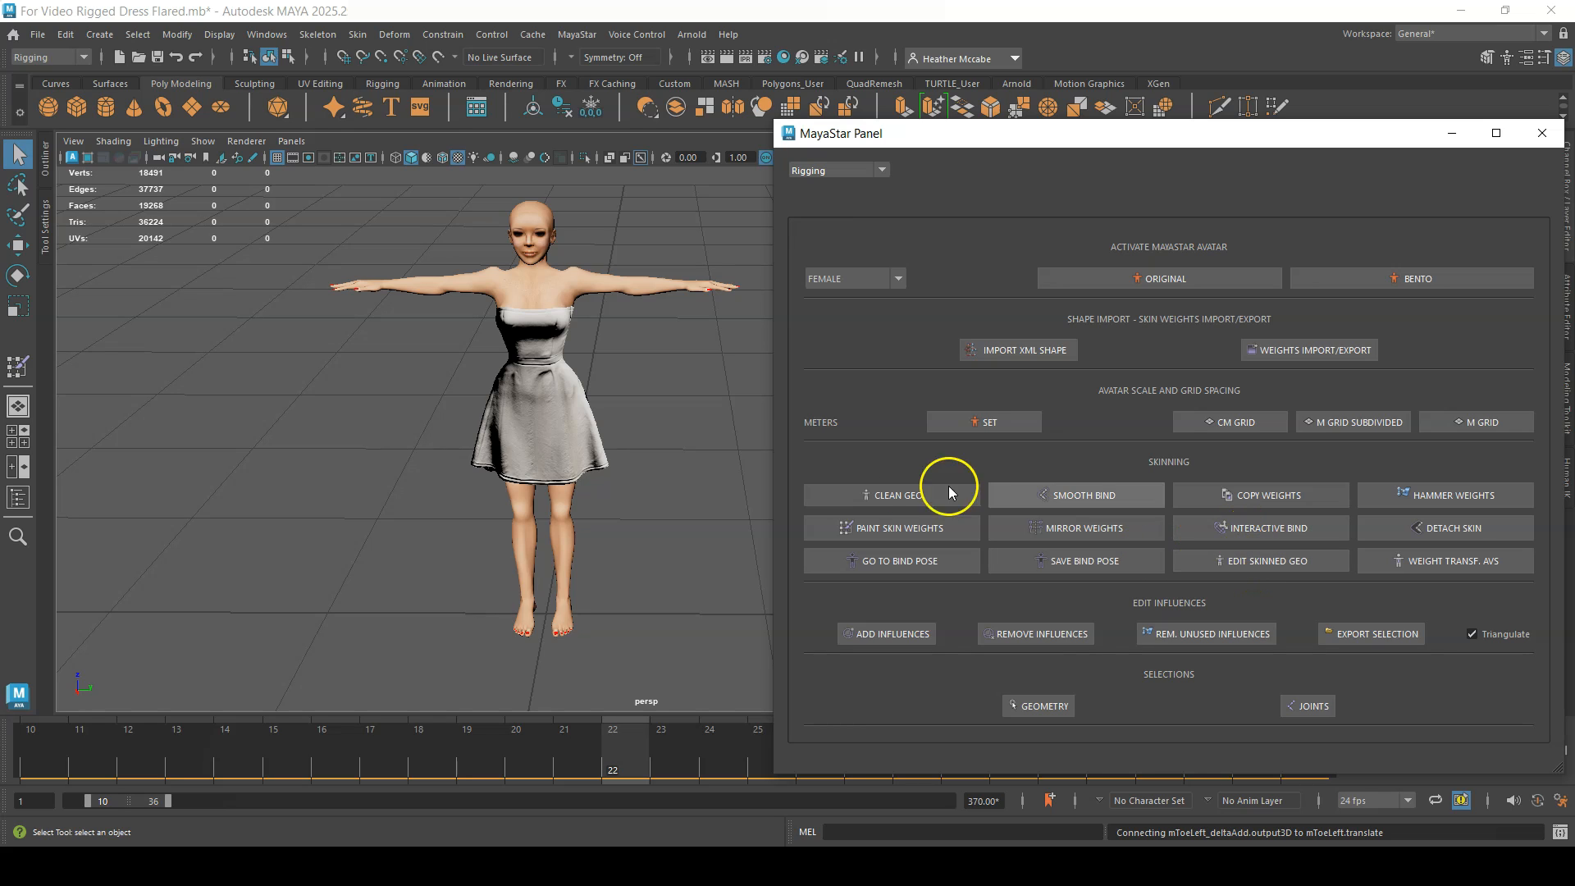
click(595, 443)
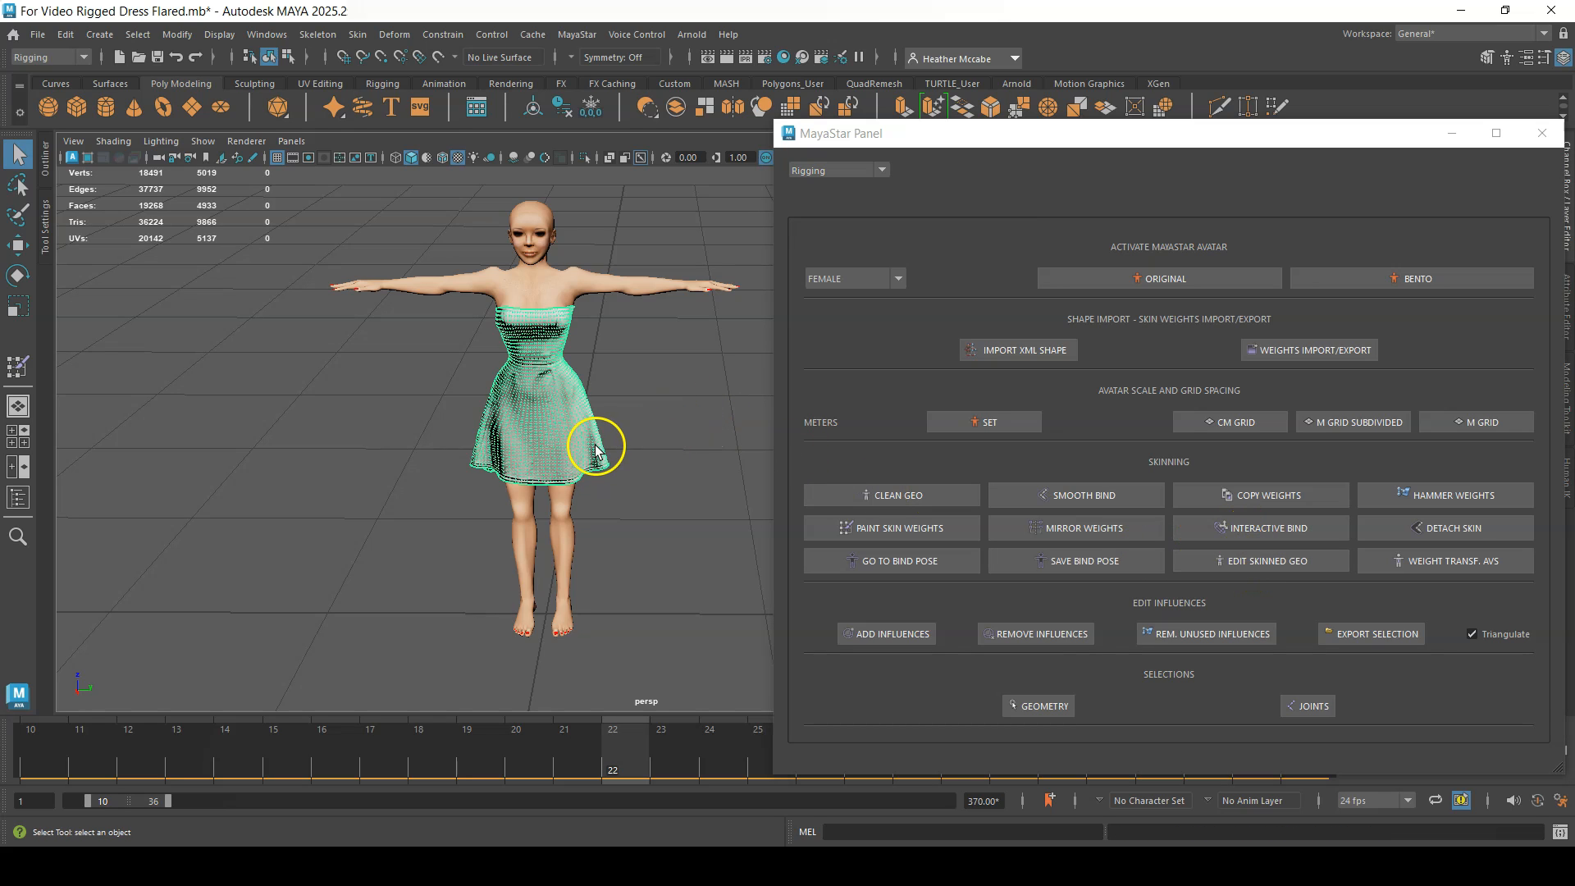
Create an editable copy of the skinned dress with Edit Skinned Geo at a distance of 1.
click(1221, 559)
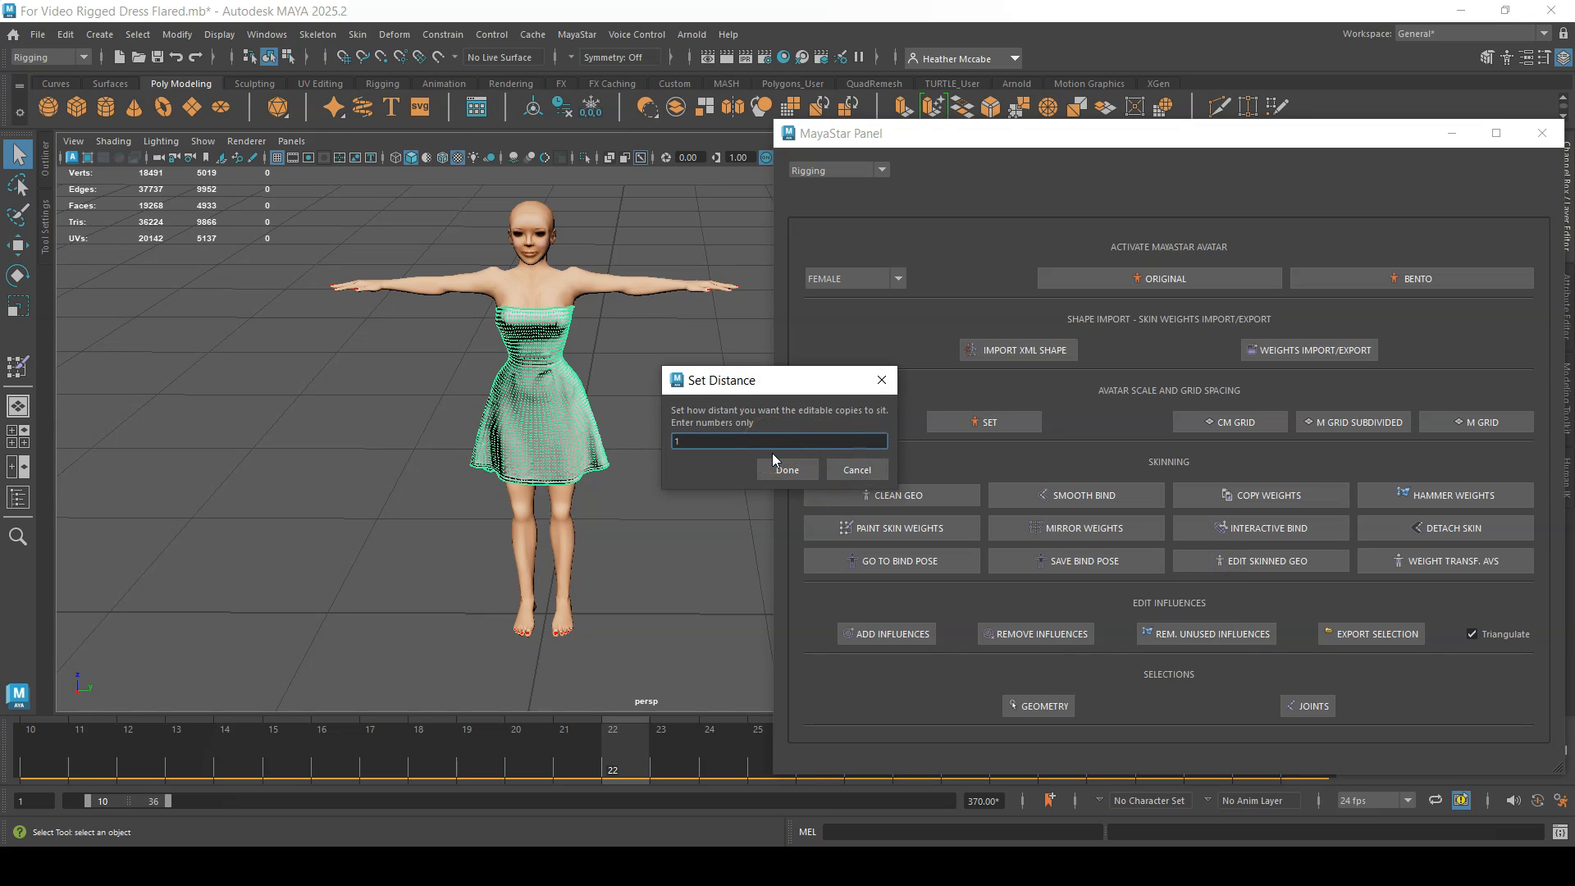
text(1)
click(785, 471)
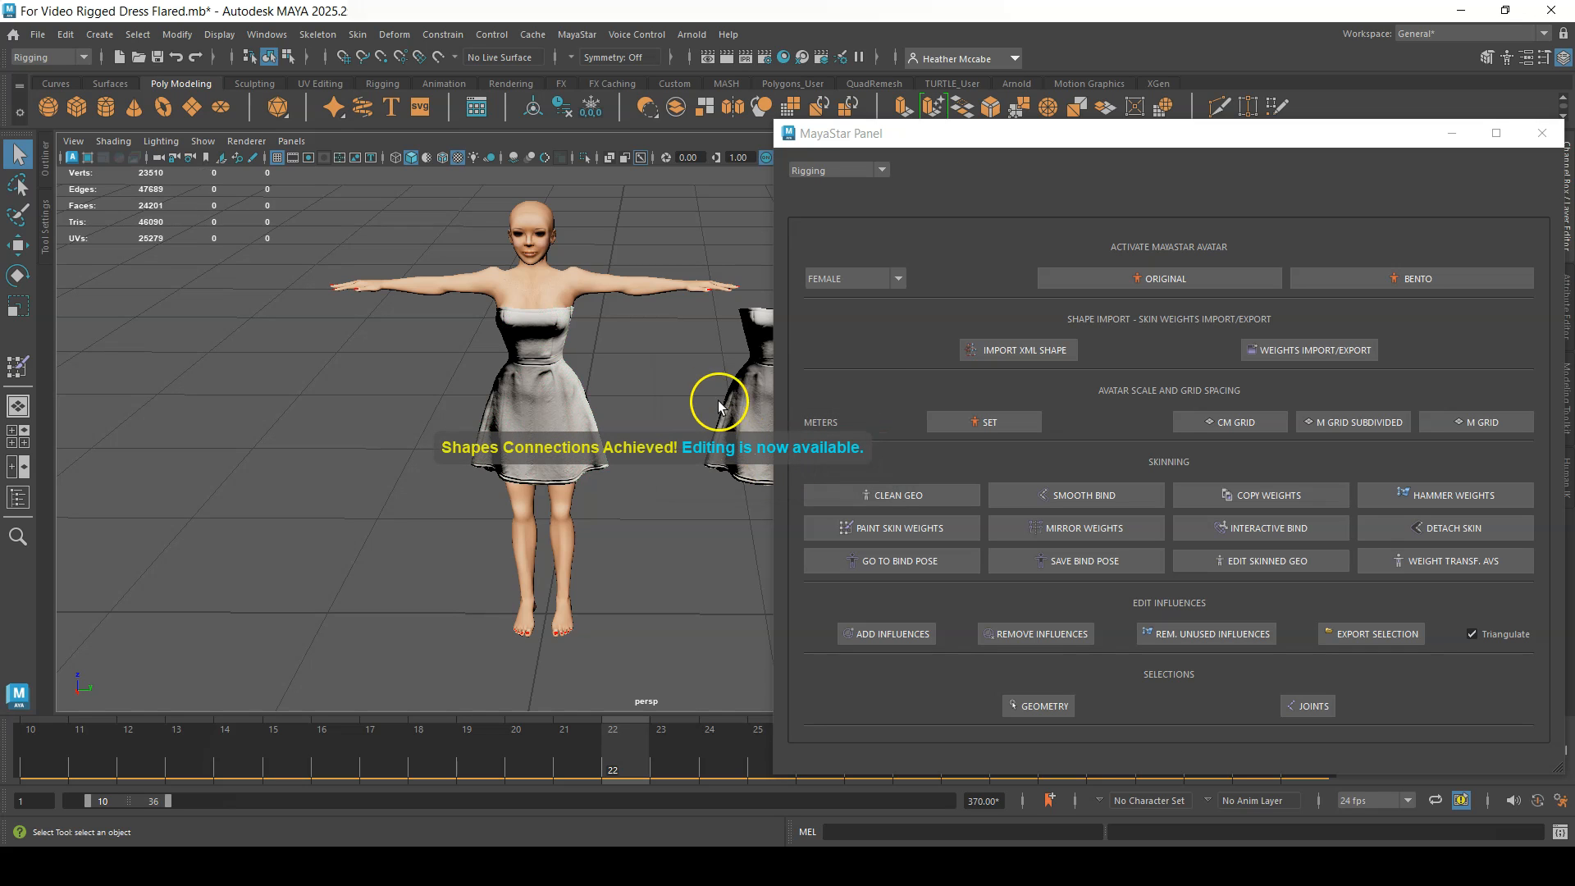
Select the dress copy beside the avatar and scrub the walk animation to frame 21.
click(762, 377)
alt+middle_drag(750, 572, 608, 547)
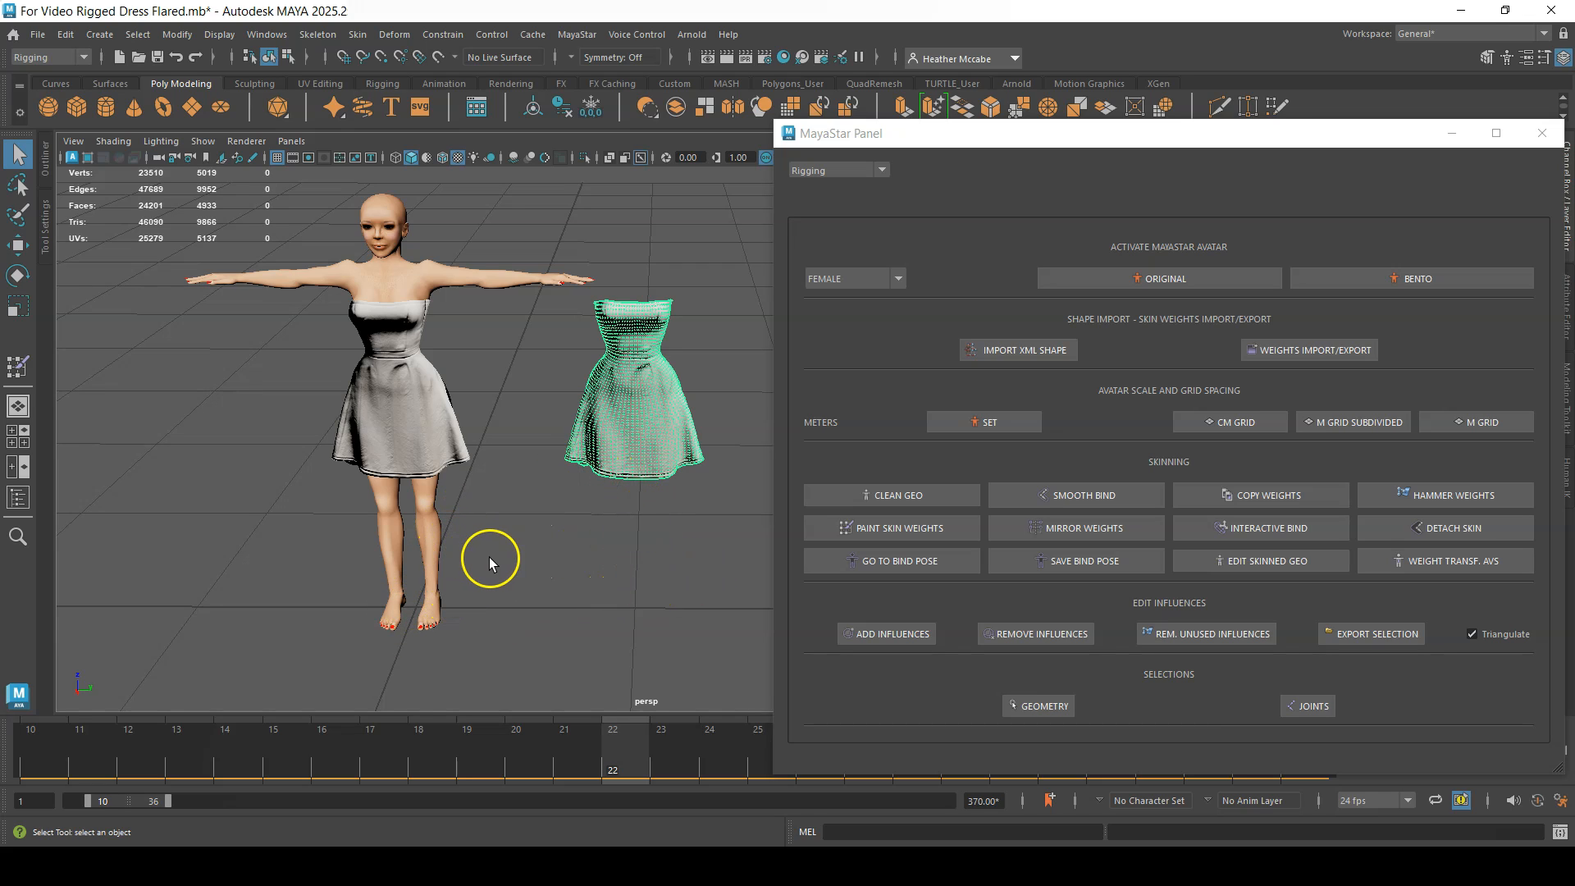
alt+middle_drag(551, 449, 525, 490)
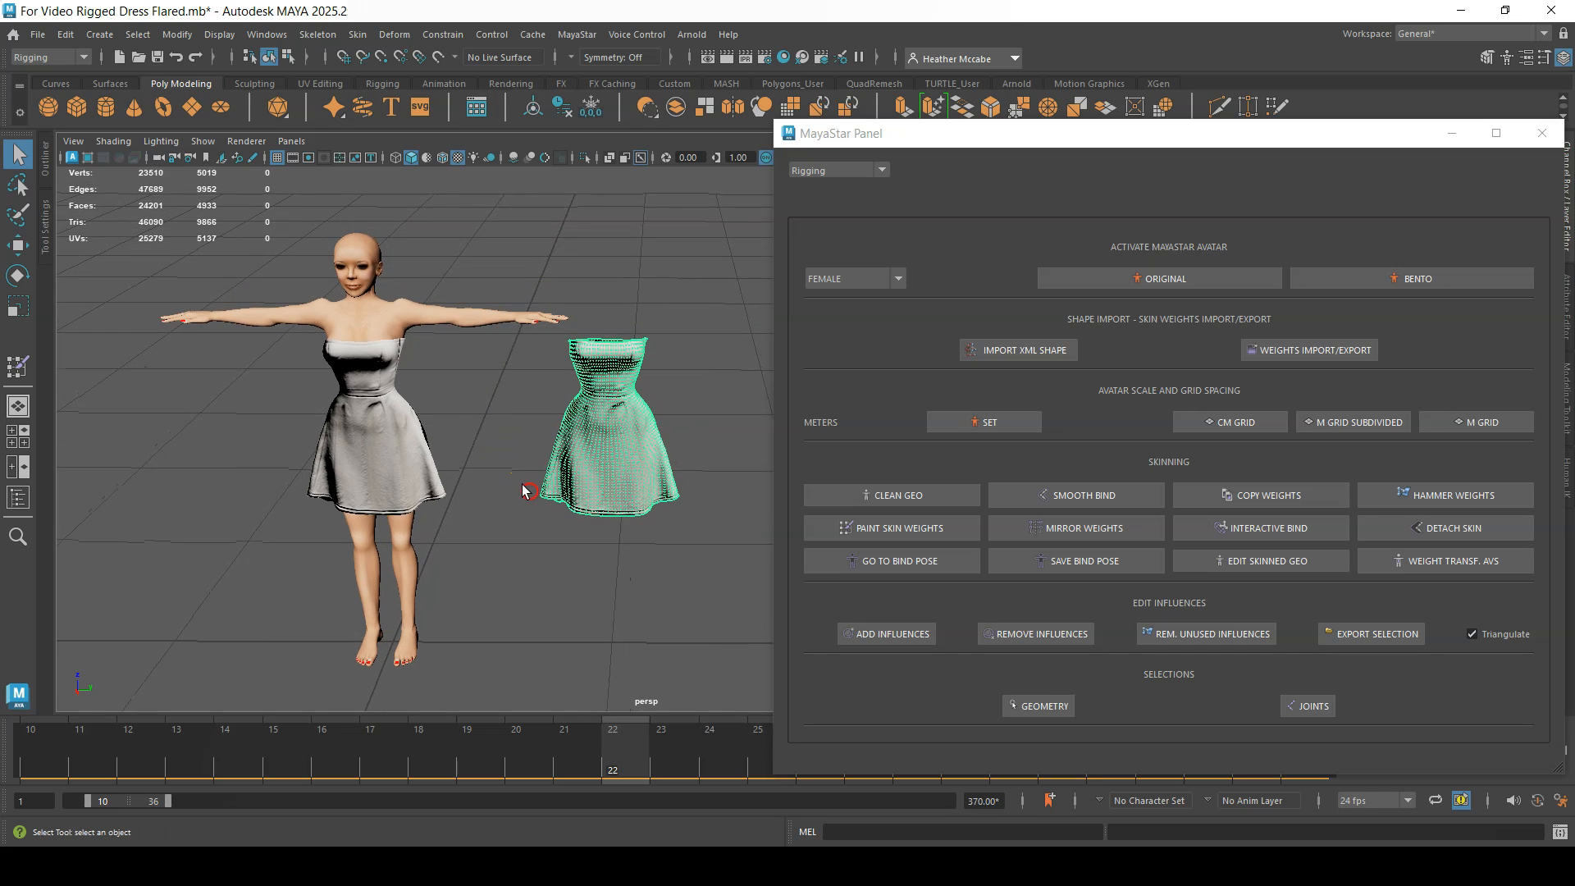
alt+right_drag(525, 490, 604, 596)
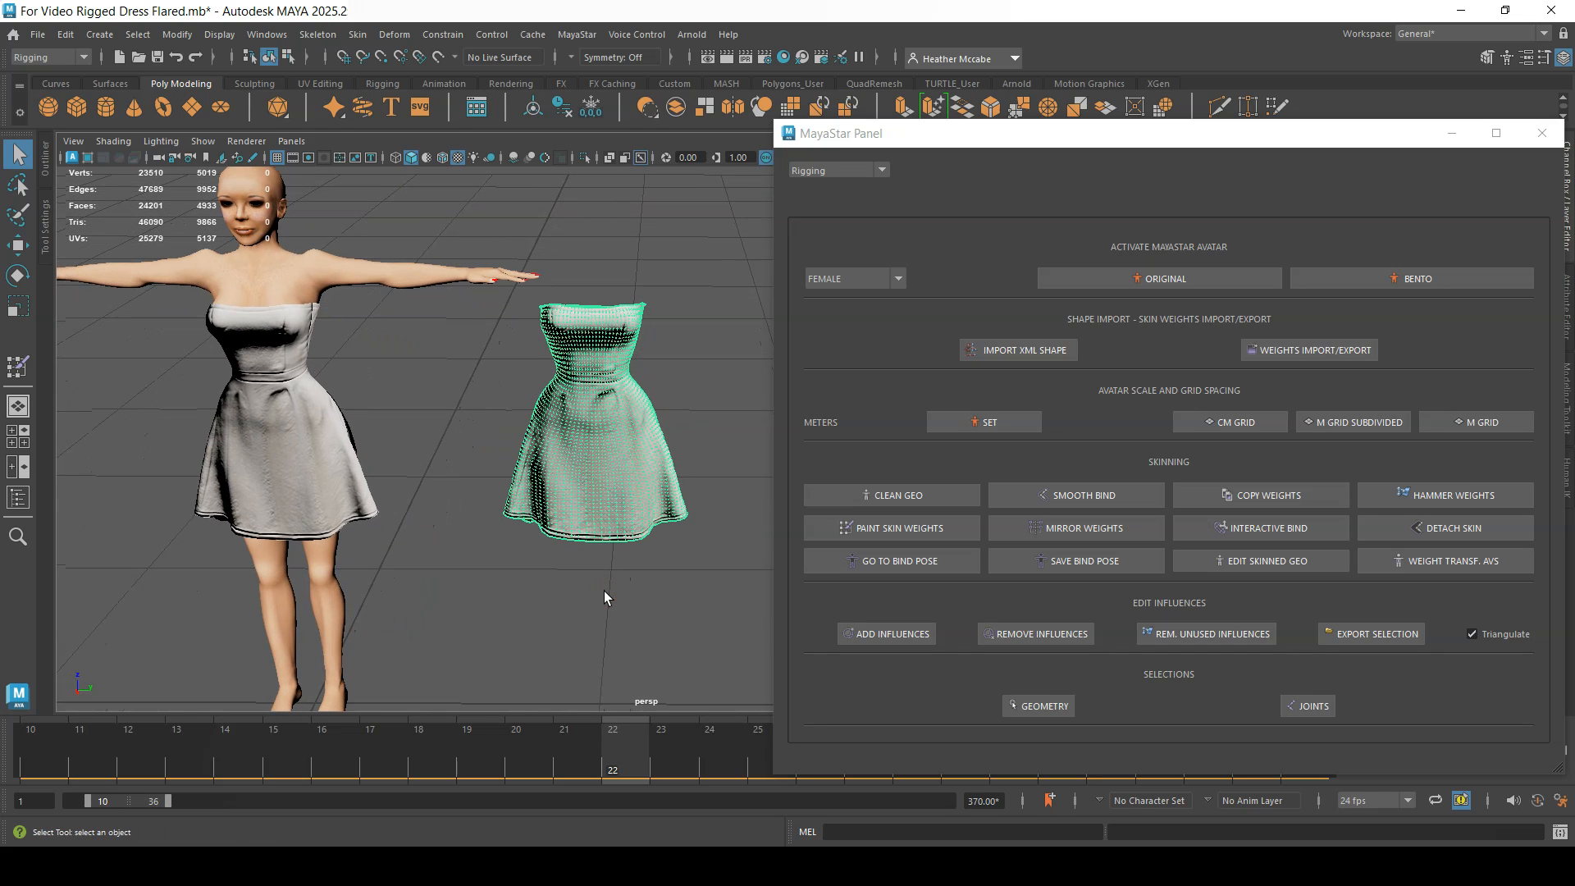
drag(608, 740, 578, 776)
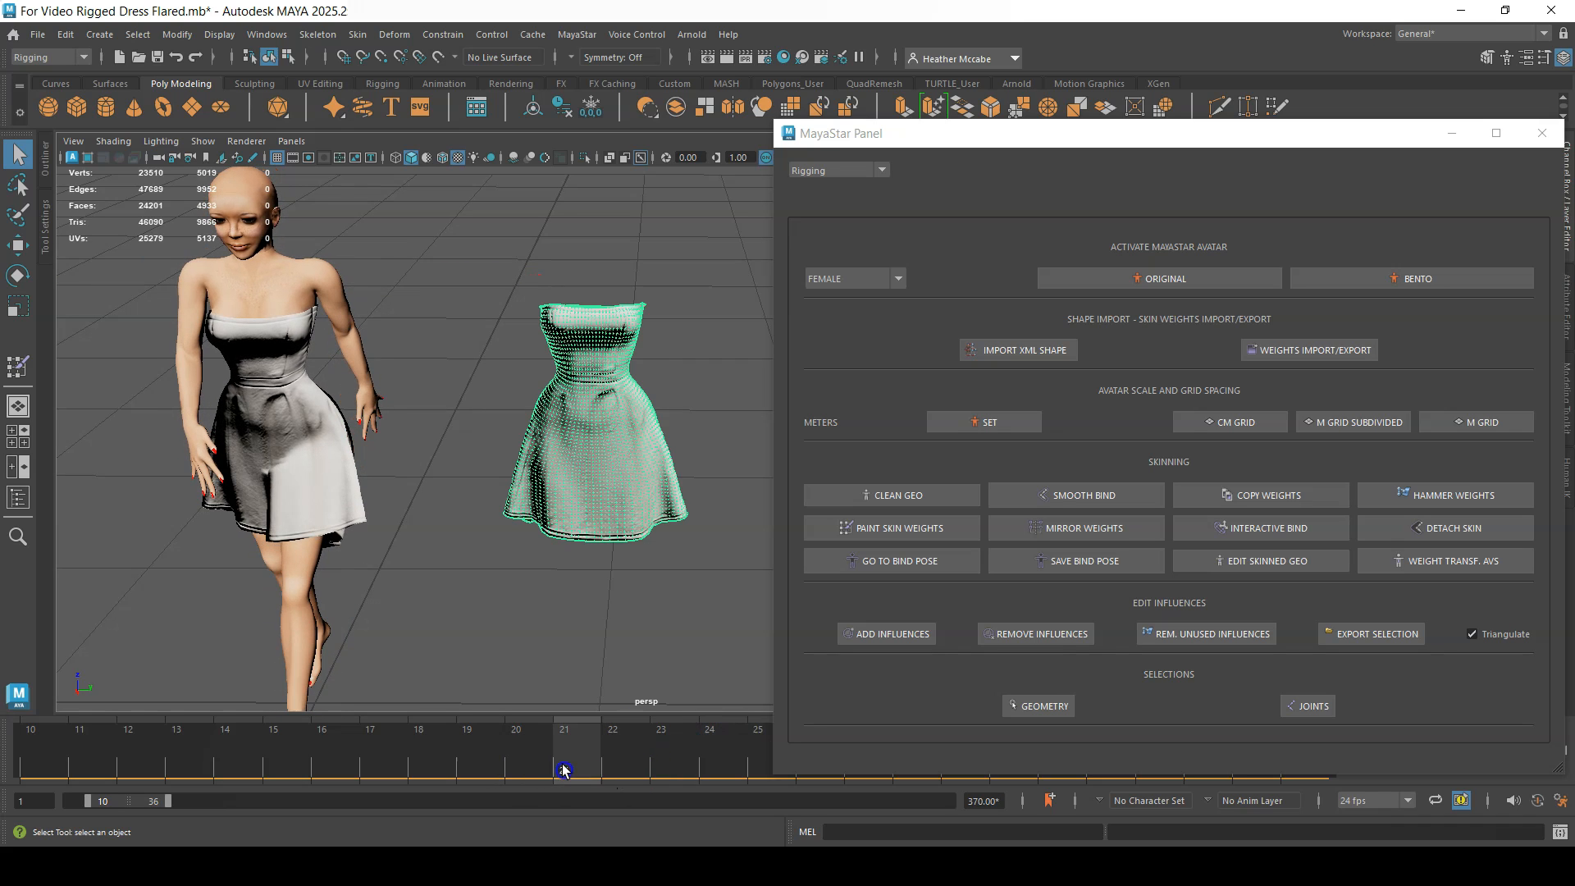
alt+drag(360, 484, 322, 480)
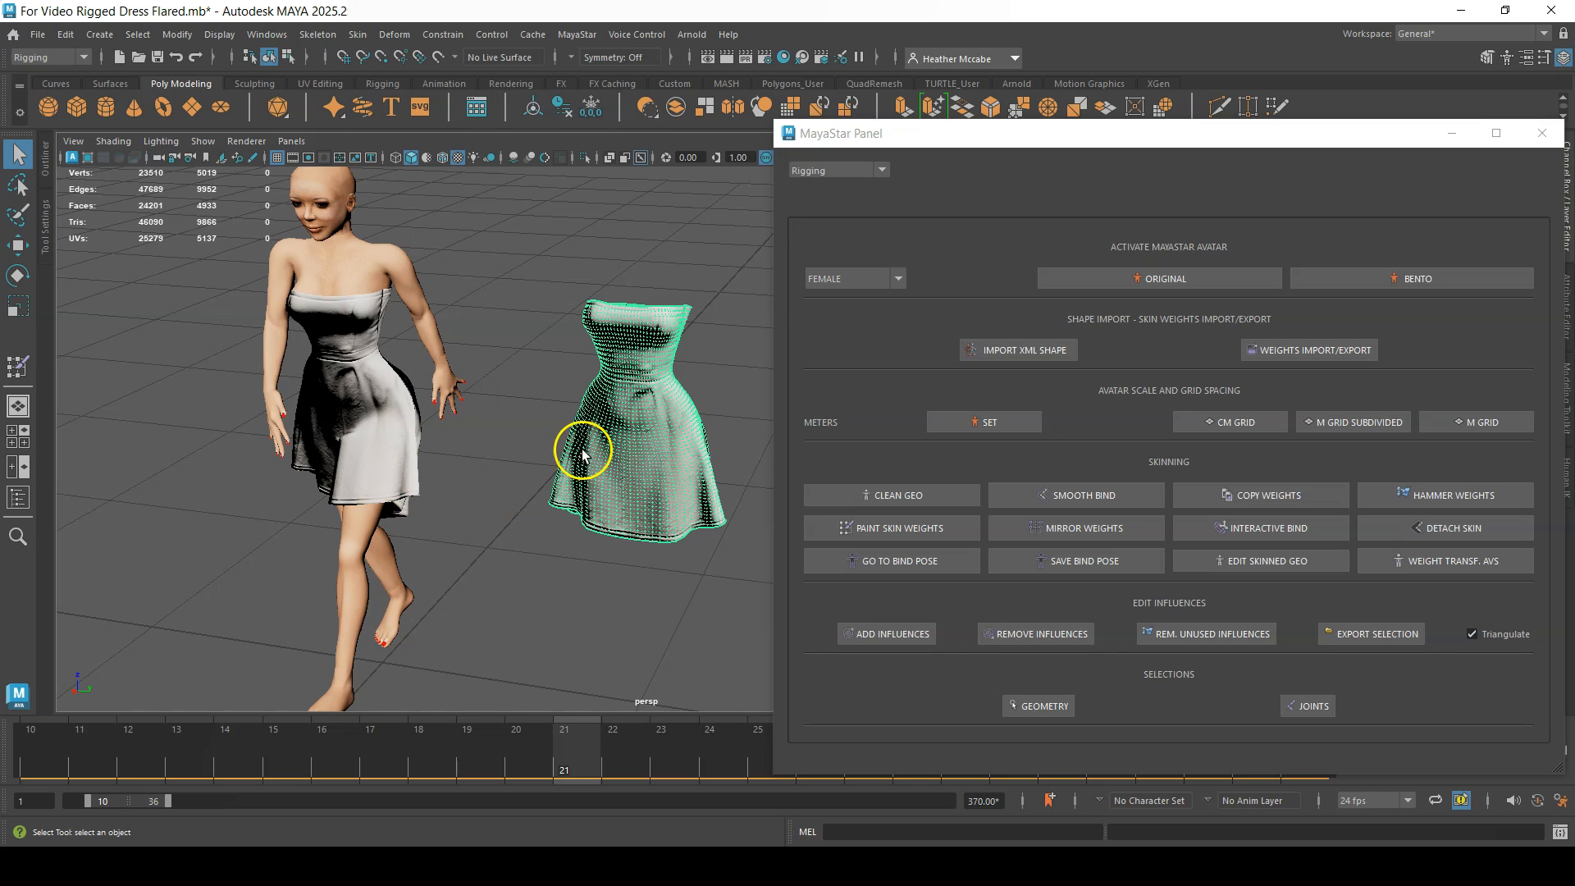
Select a vertex on the front of the dress copy's skirt and enable soft selection.
right_drag(625, 378, 565, 382)
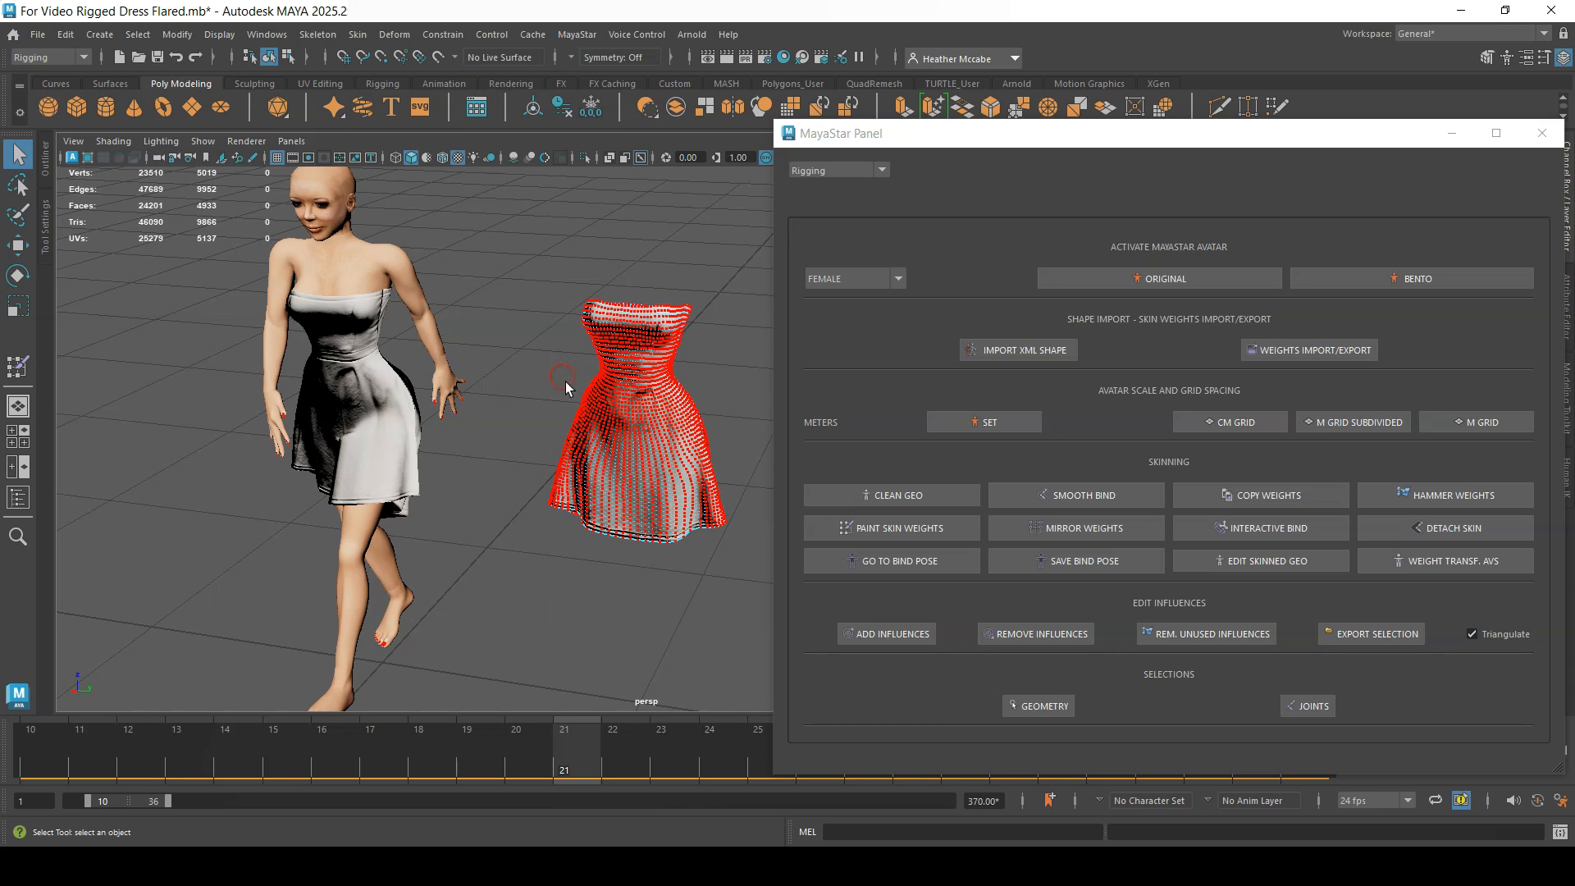
click(656, 481)
click(45, 228)
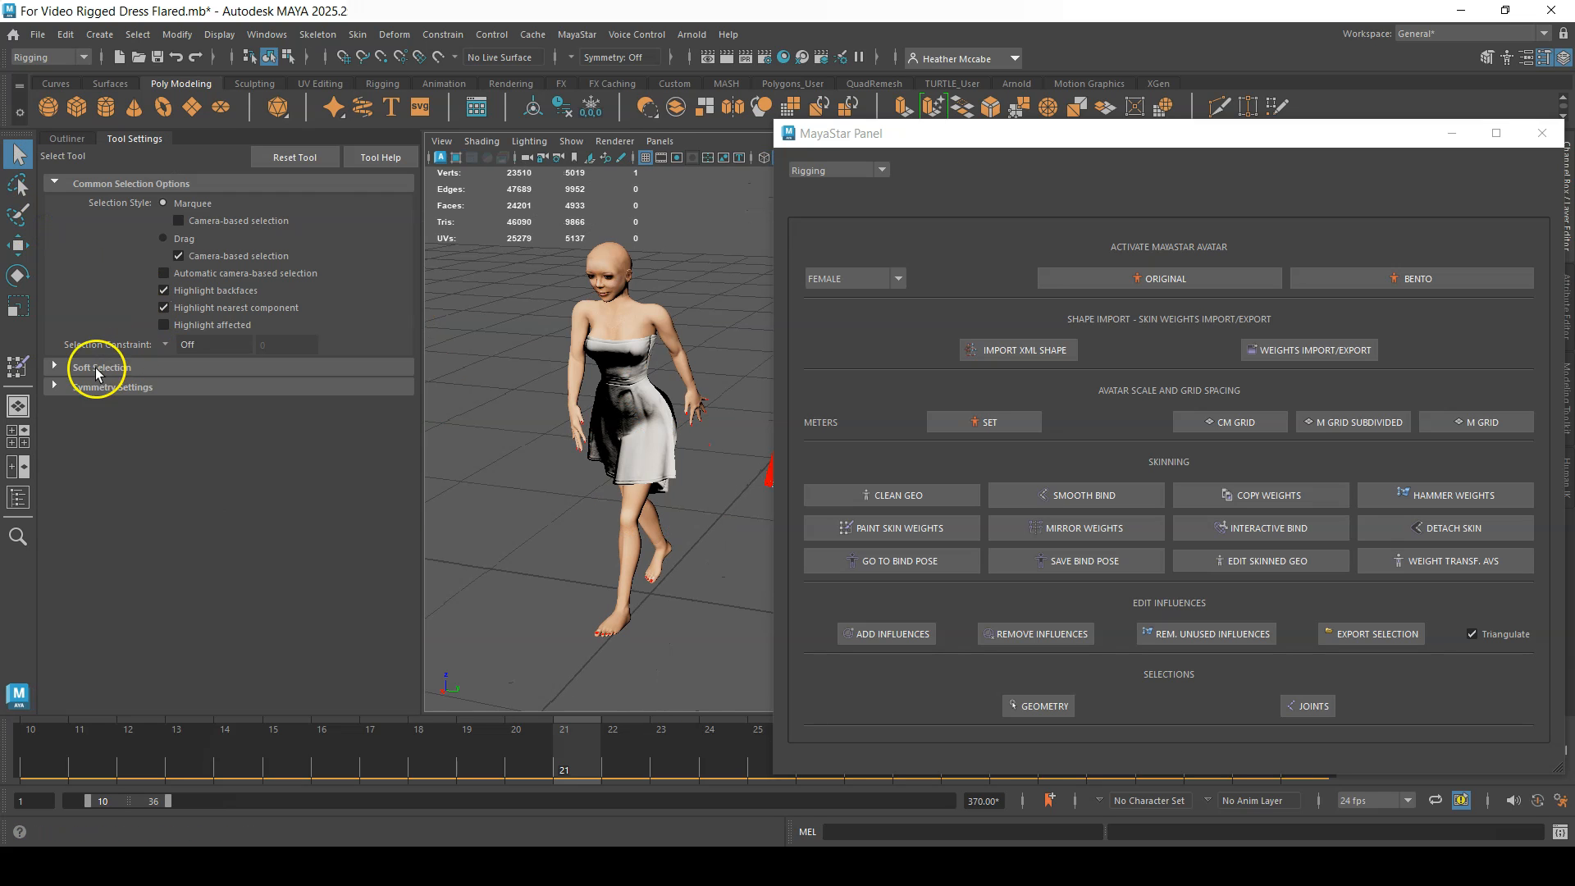
click(53, 369)
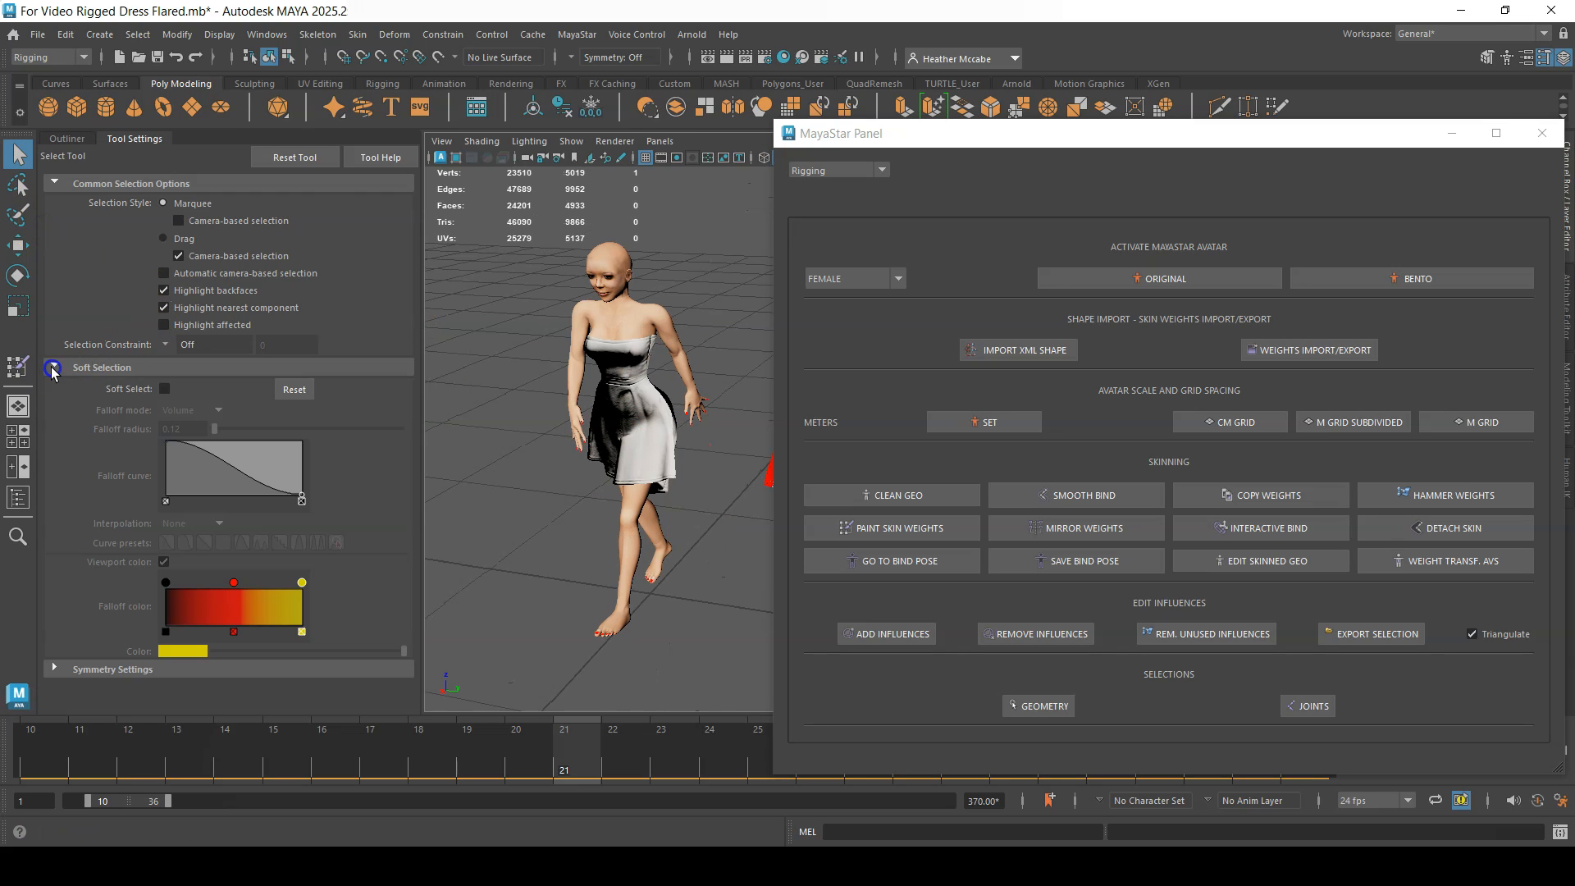
click(163, 390)
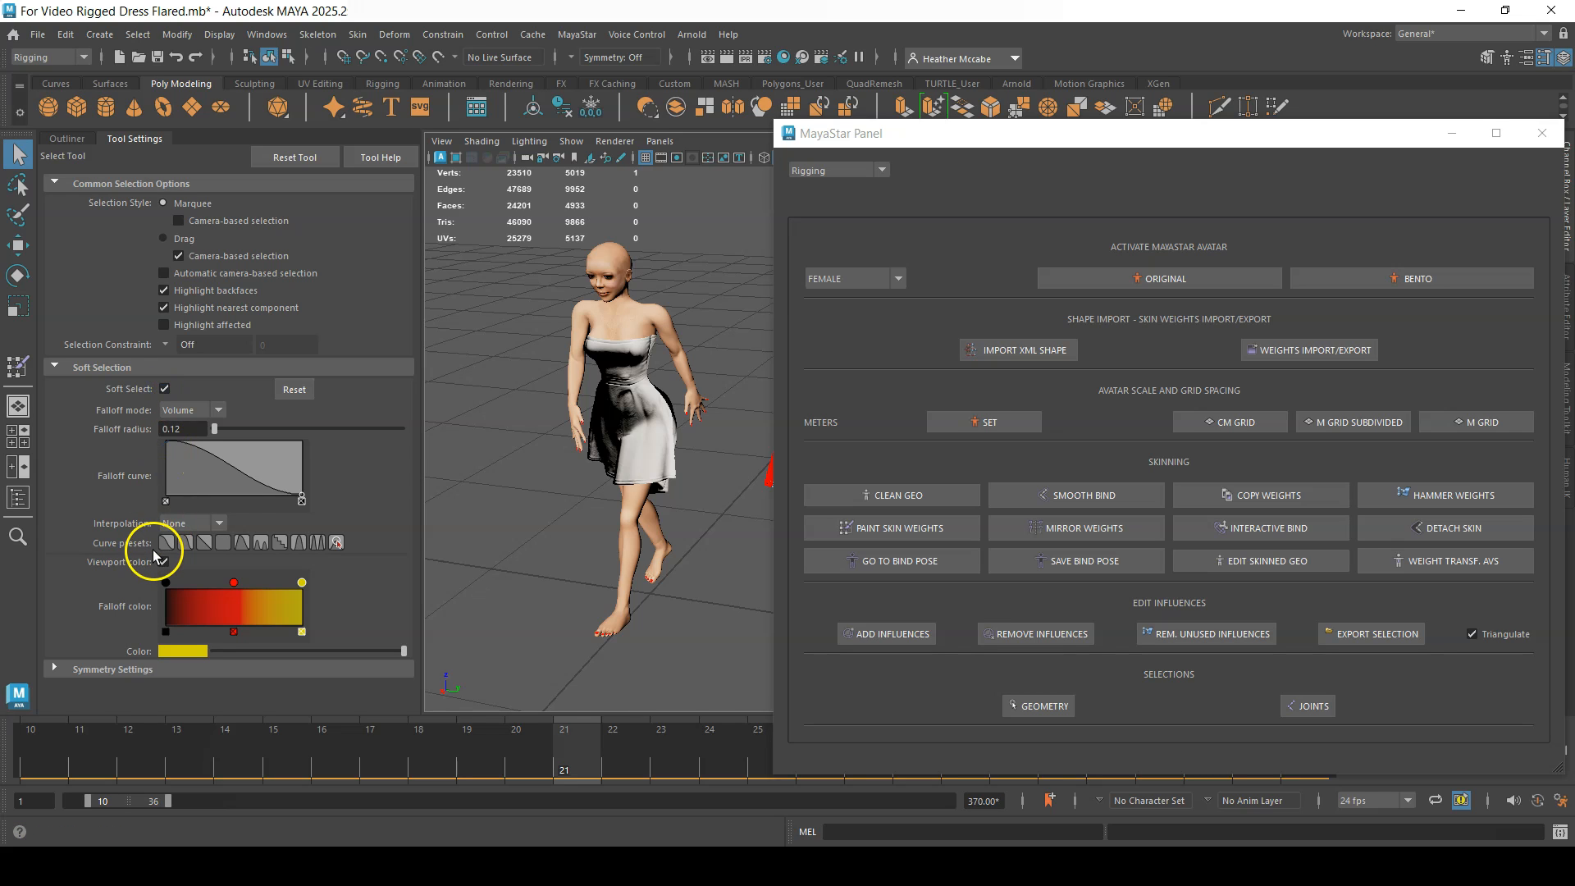
alt+middle_drag(591, 482, 450, 438)
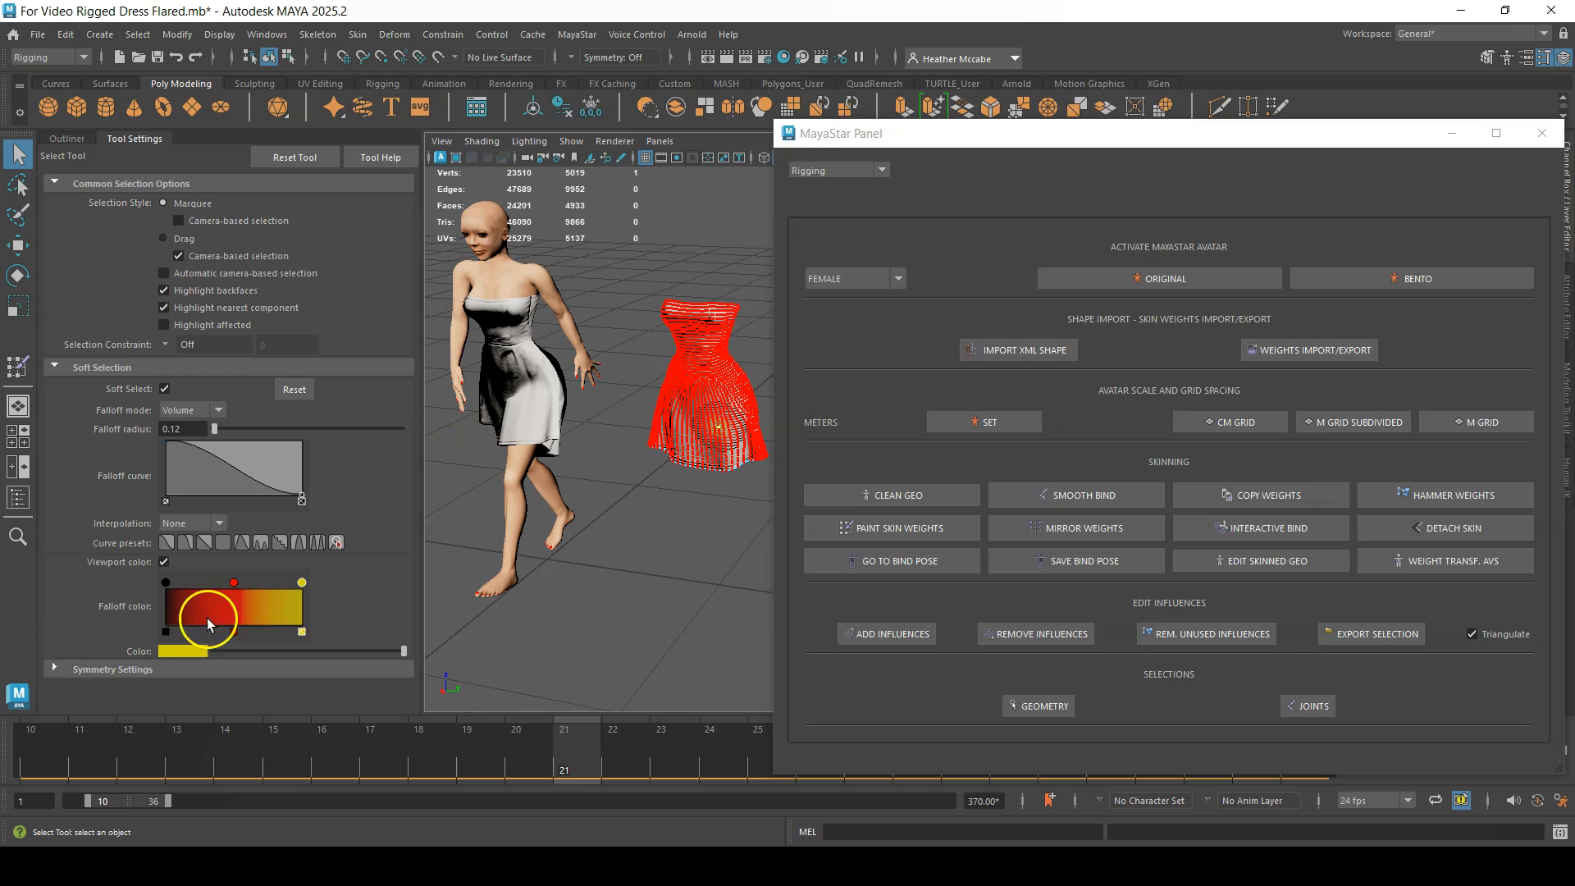
Try Object X symmetry by picking vertices on the front of the dress copy's skirt.
click(253, 670)
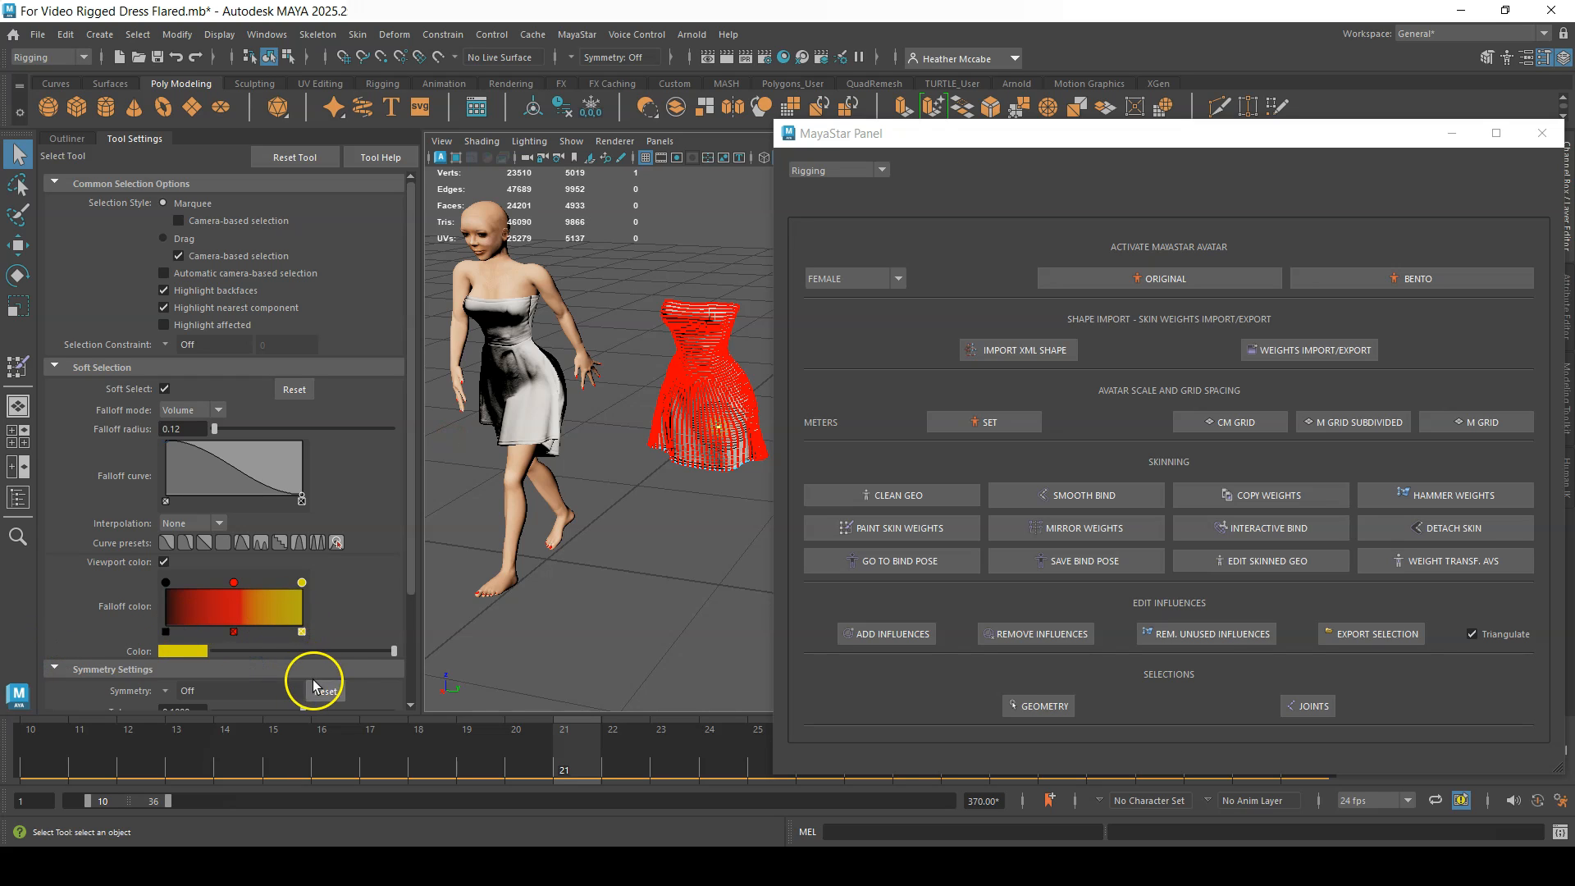
drag(411, 545, 406, 649)
click(230, 569)
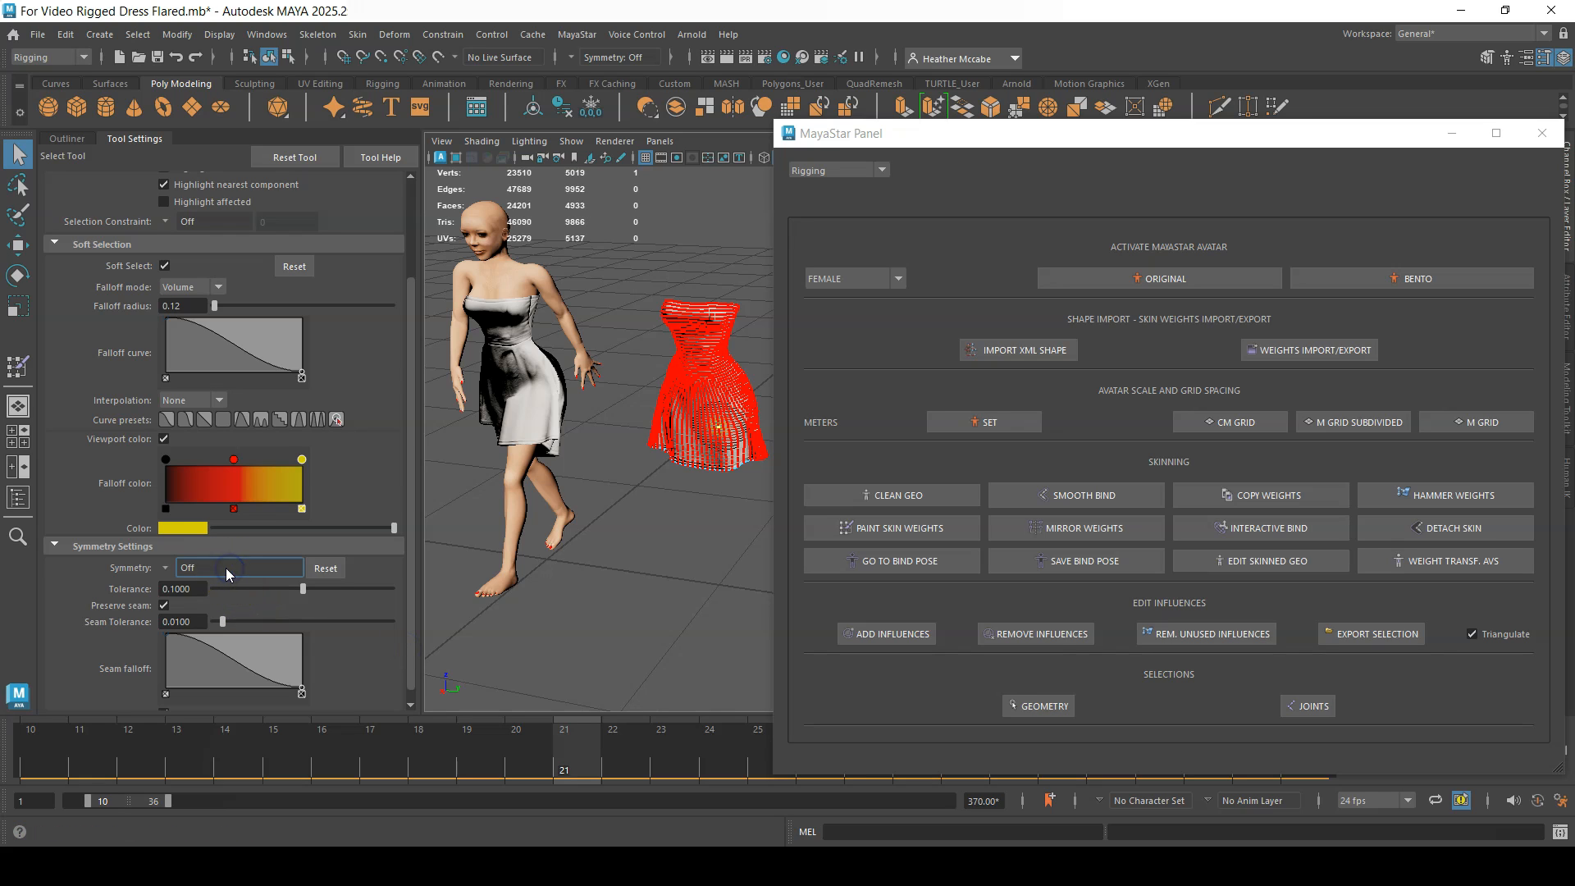
click(165, 568)
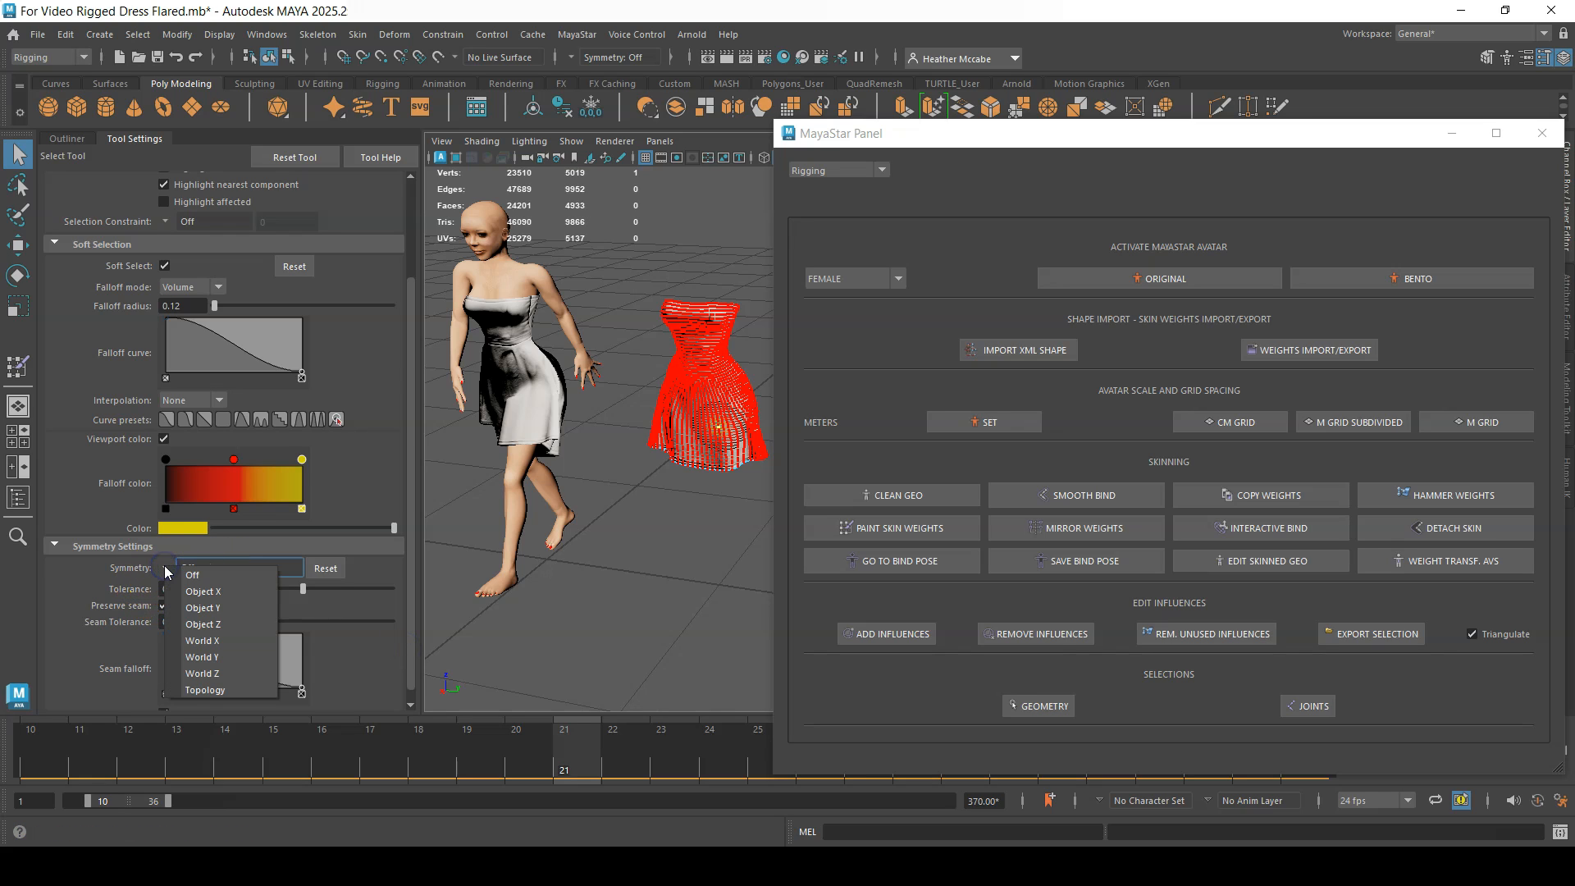
click(207, 627)
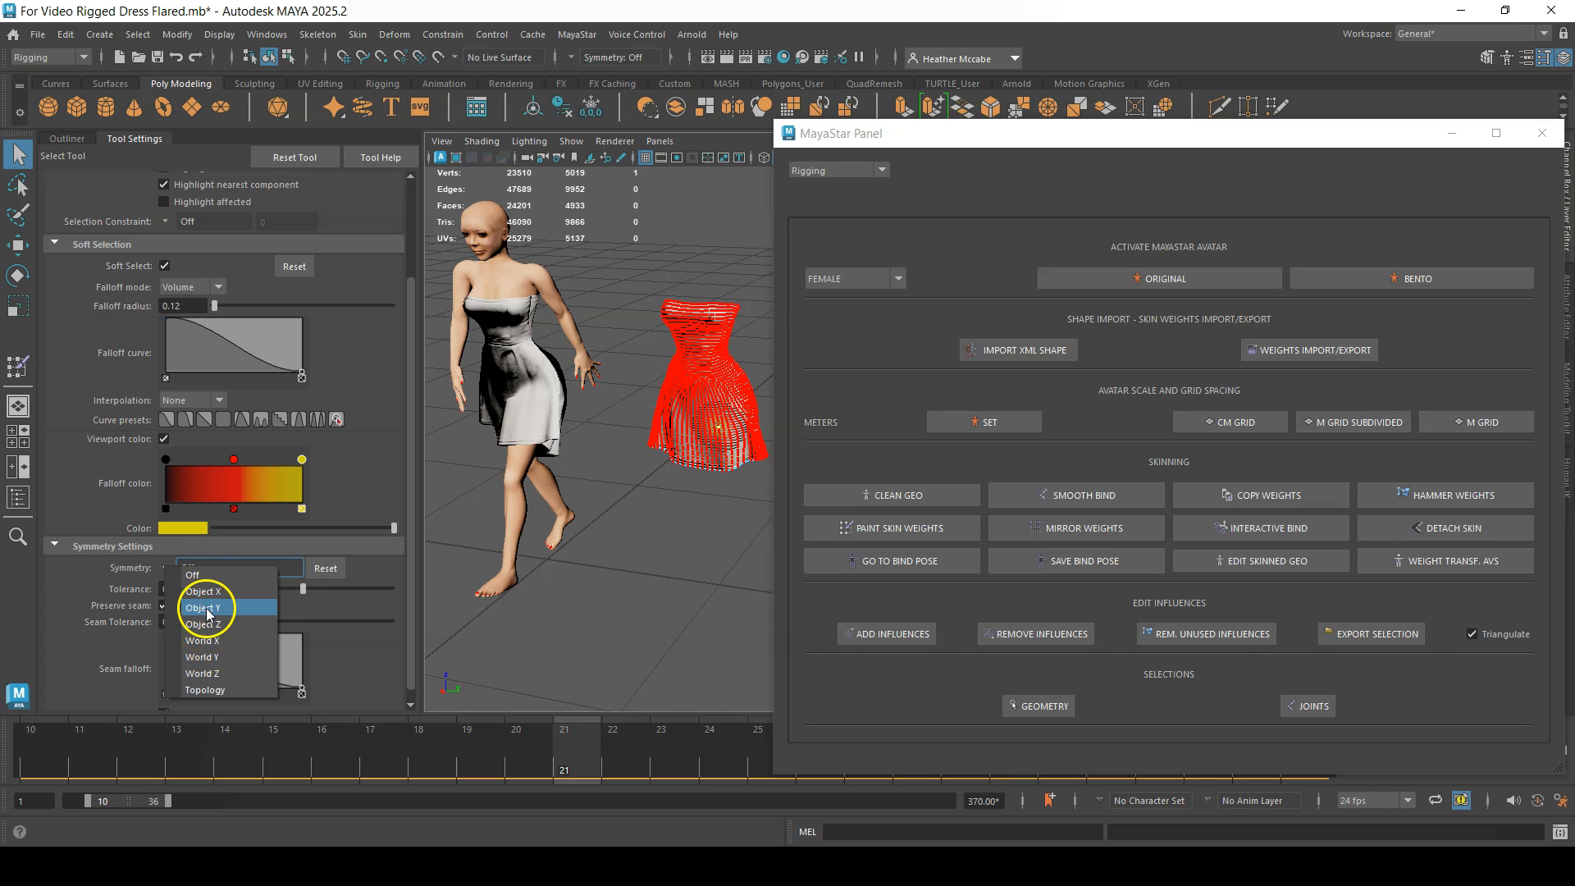
click(205, 591)
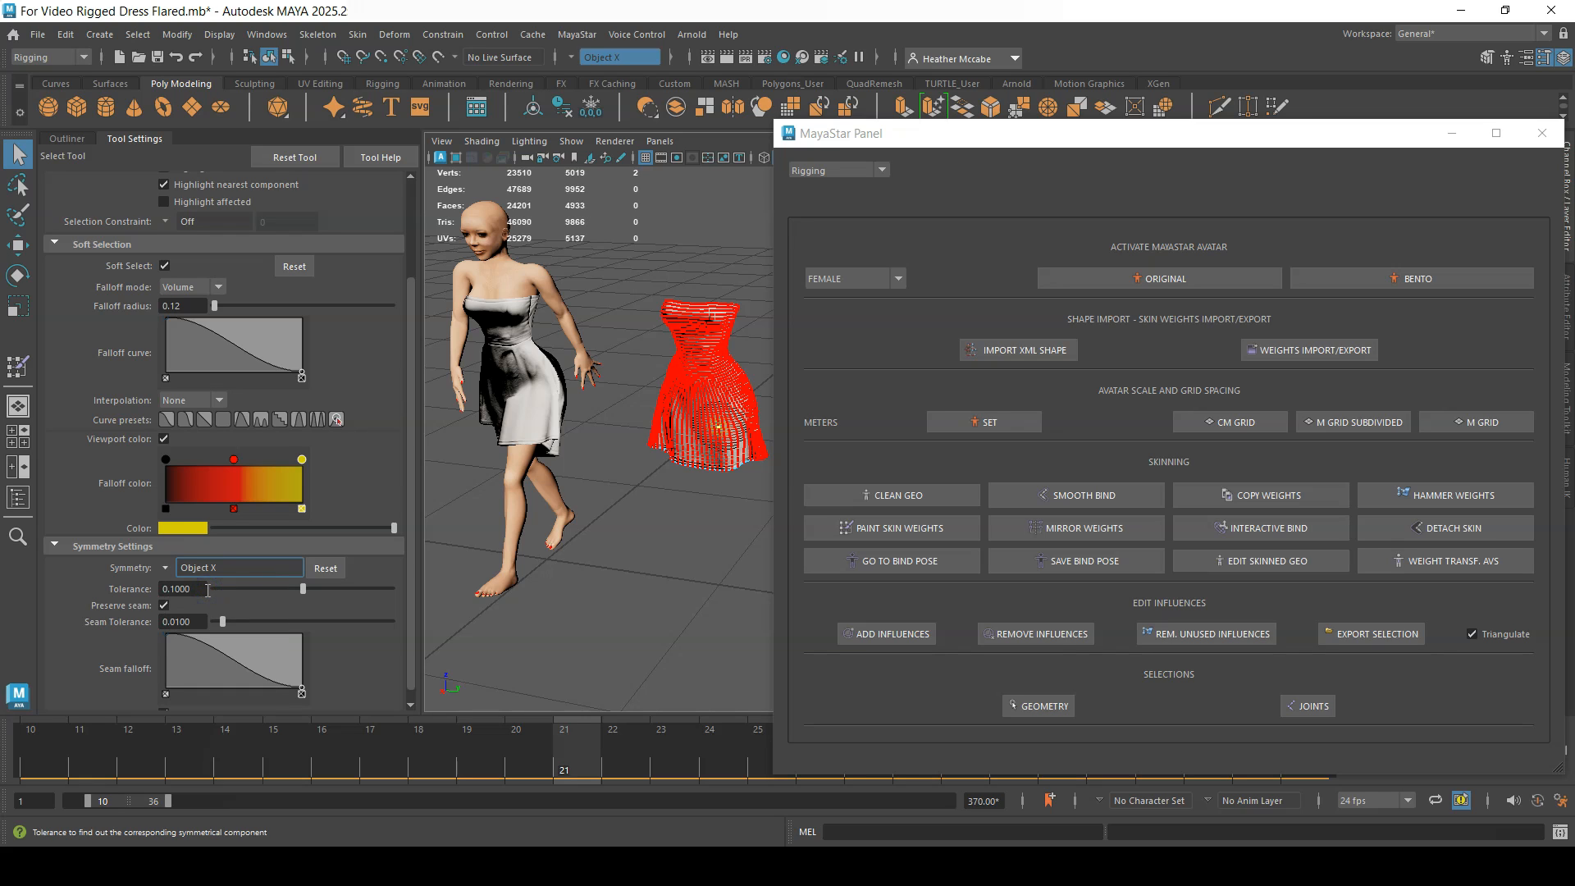
click(727, 450)
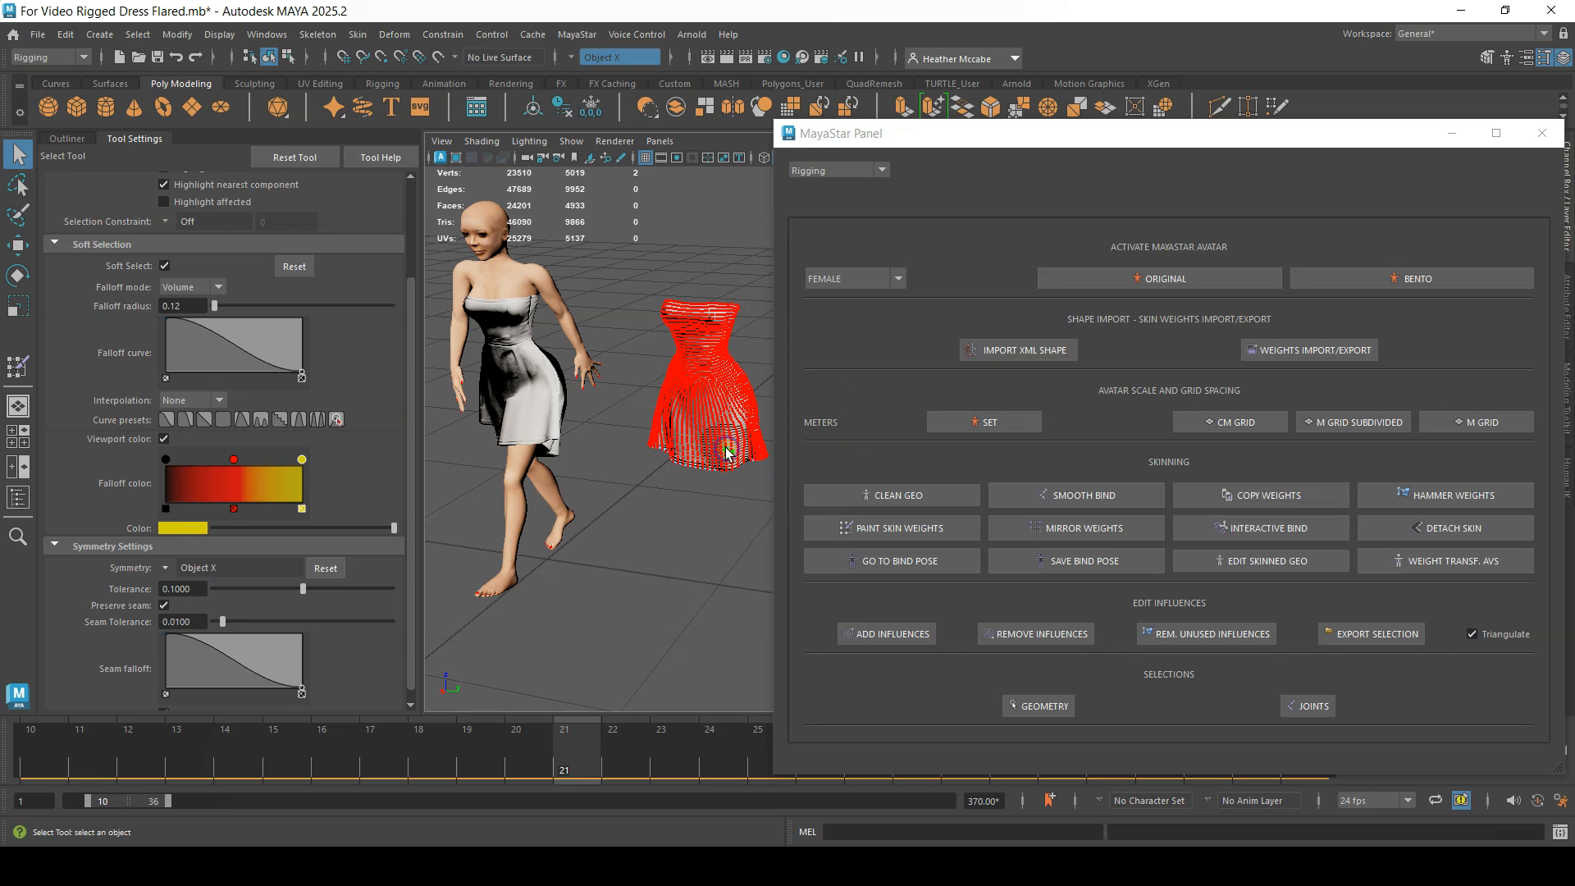
click(702, 464)
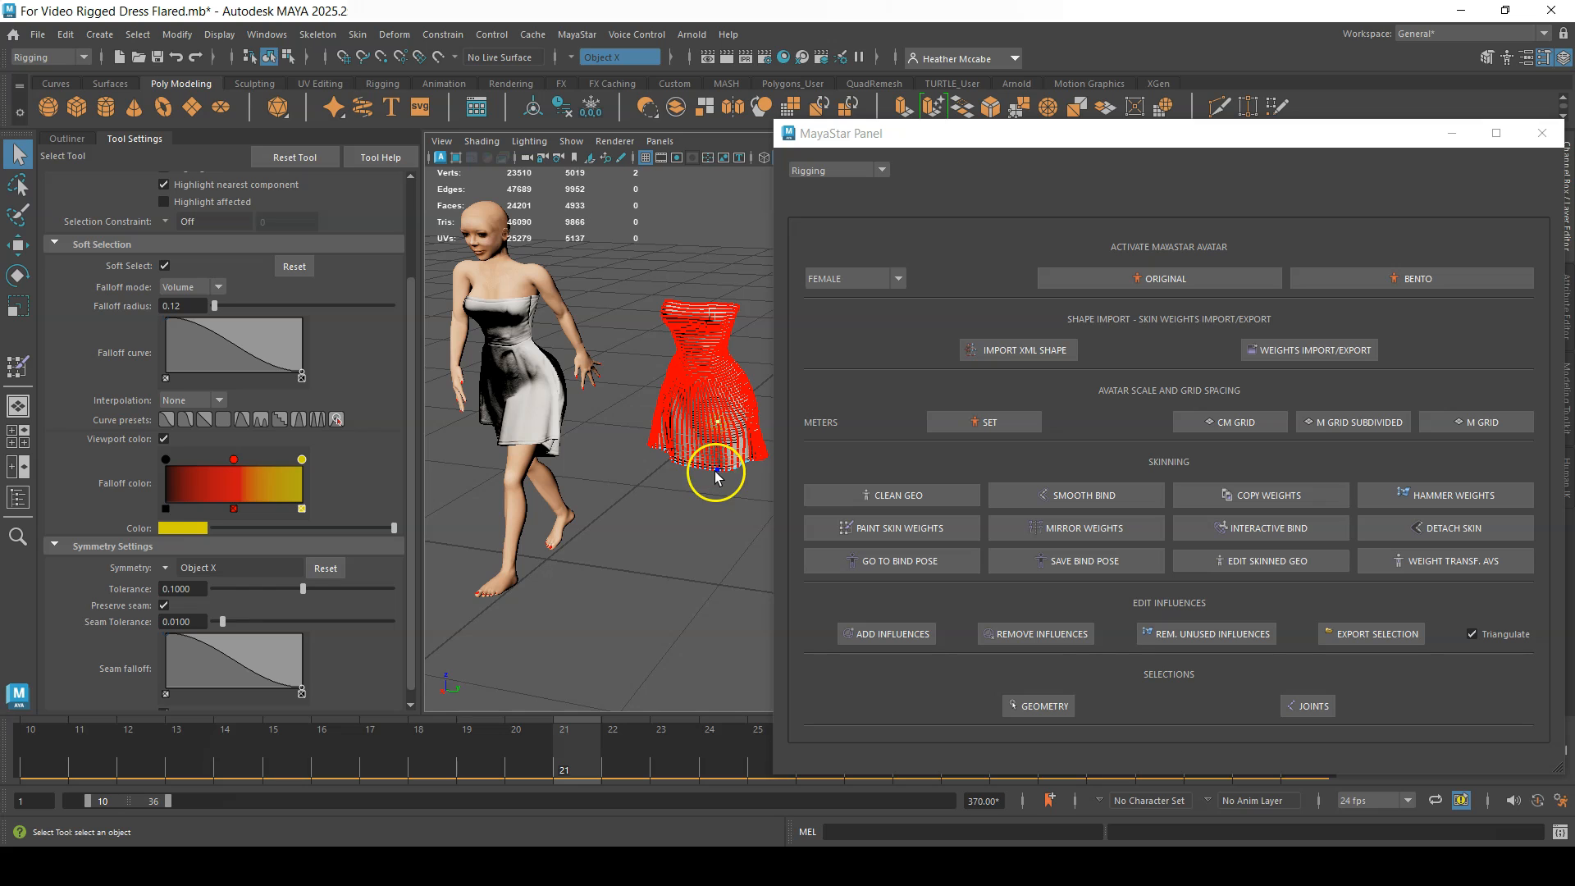
alt+drag(699, 493, 541, 503)
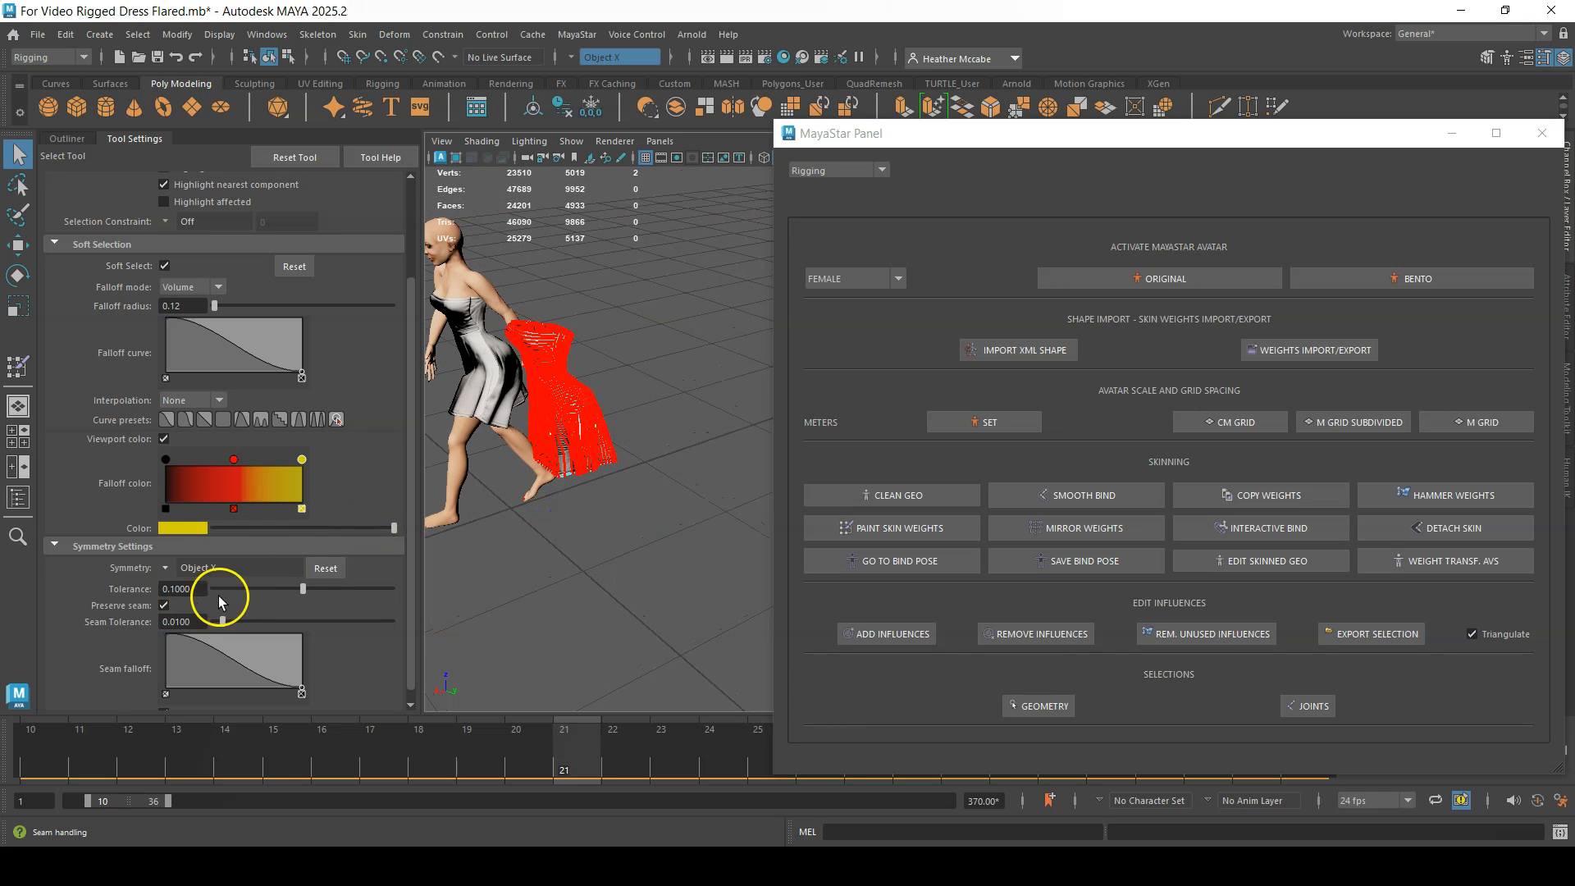
Set the symmetry to Object Y and select a mirrored pair of vertices on the front of the dress copy's skirt.
click(167, 563)
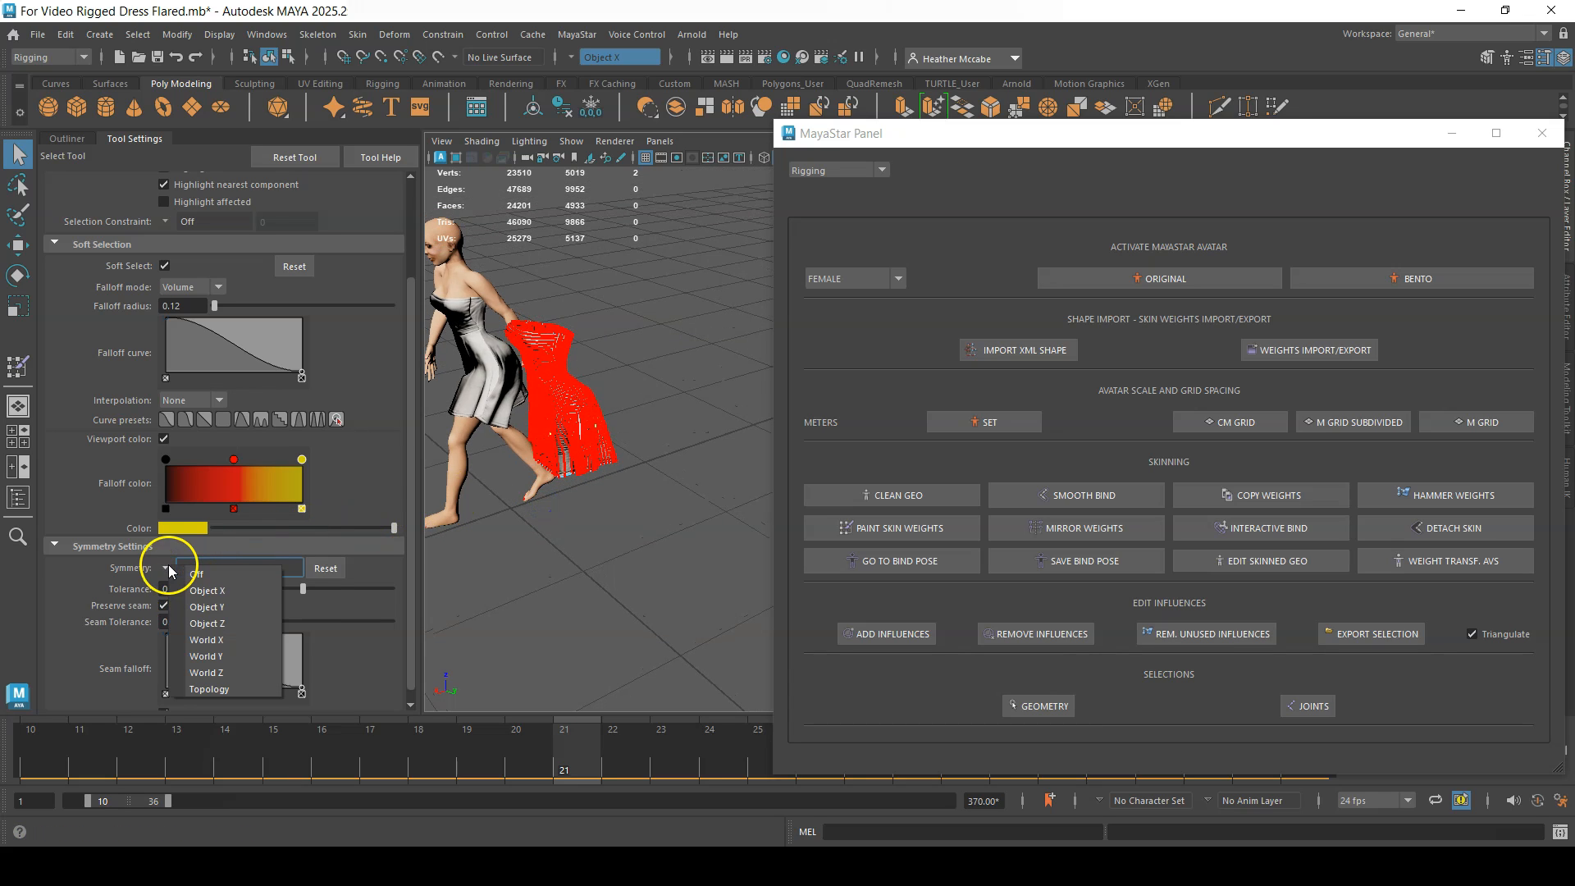
click(193, 603)
click(606, 497)
alt+drag(581, 508, 656, 486)
alt+middle_drag(602, 521, 819, 482)
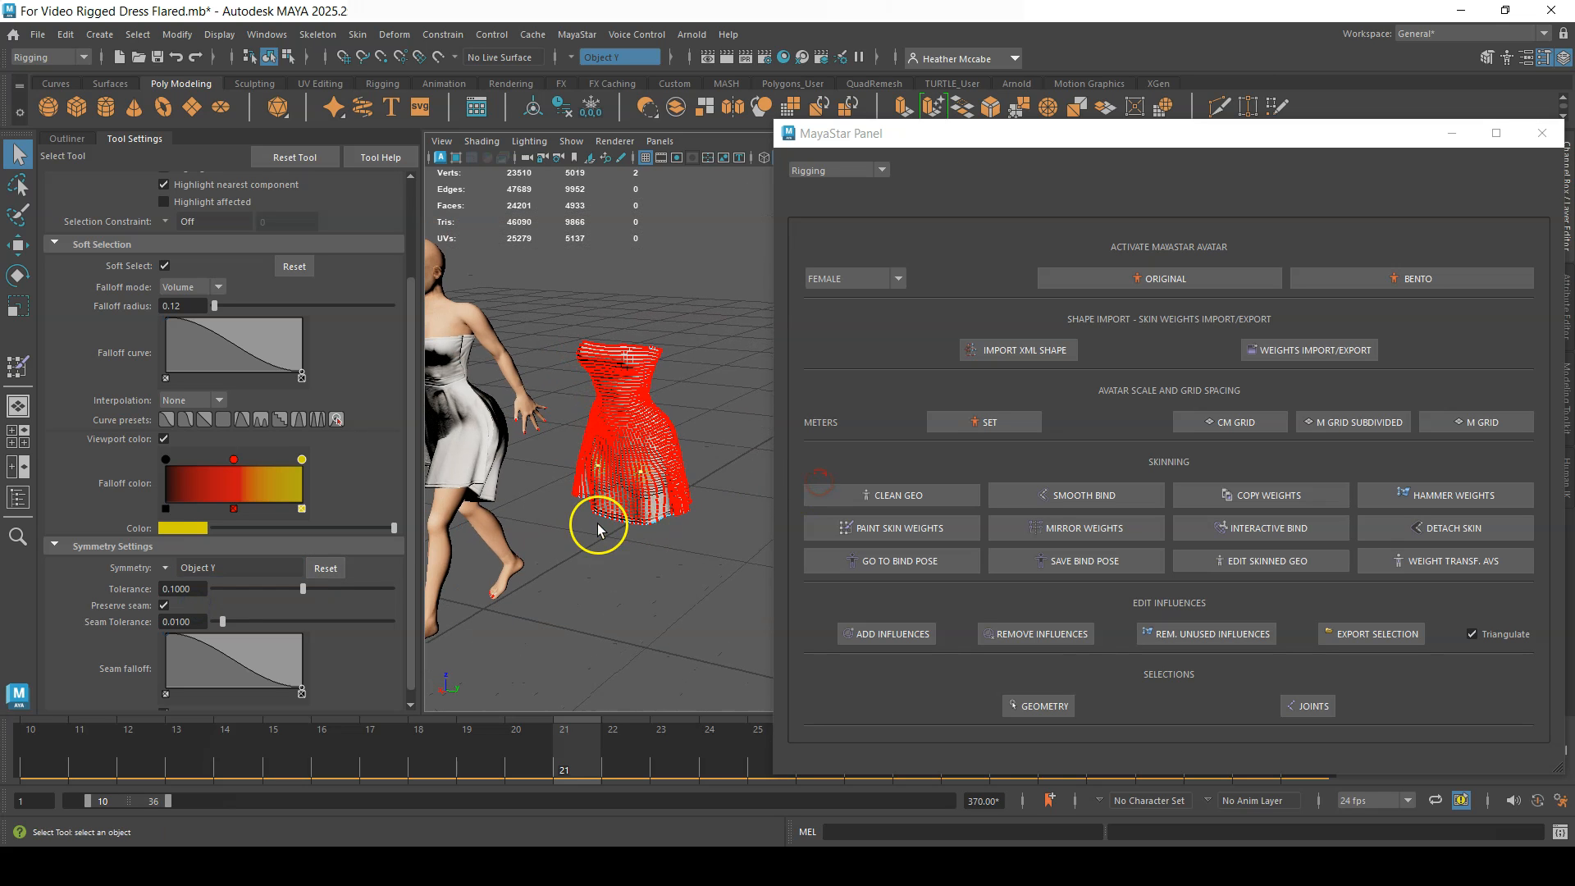
alt+middle_drag(599, 526, 686, 538)
alt+right_drag(686, 539, 776, 620)
click(657, 521)
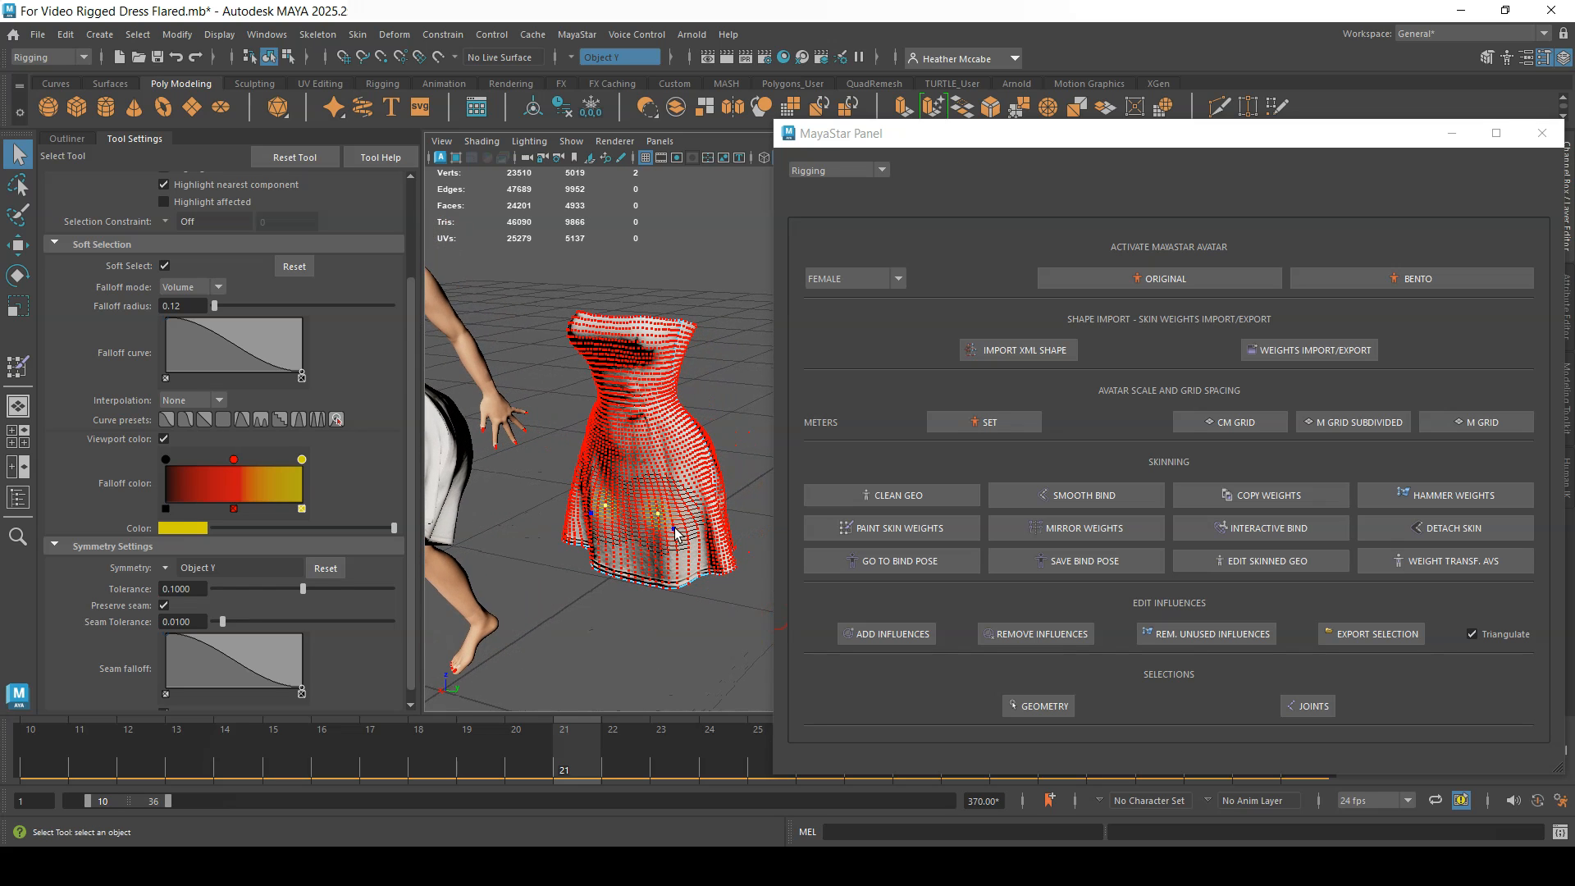
Reduce the soft selection falloff radius to 0.10 and move the mirrored skirt vertices inward along X.
drag(678, 529, 662, 526)
click(658, 579)
key(w)
alt+drag(647, 593, 688, 591)
alt+right_drag(688, 590, 659, 517)
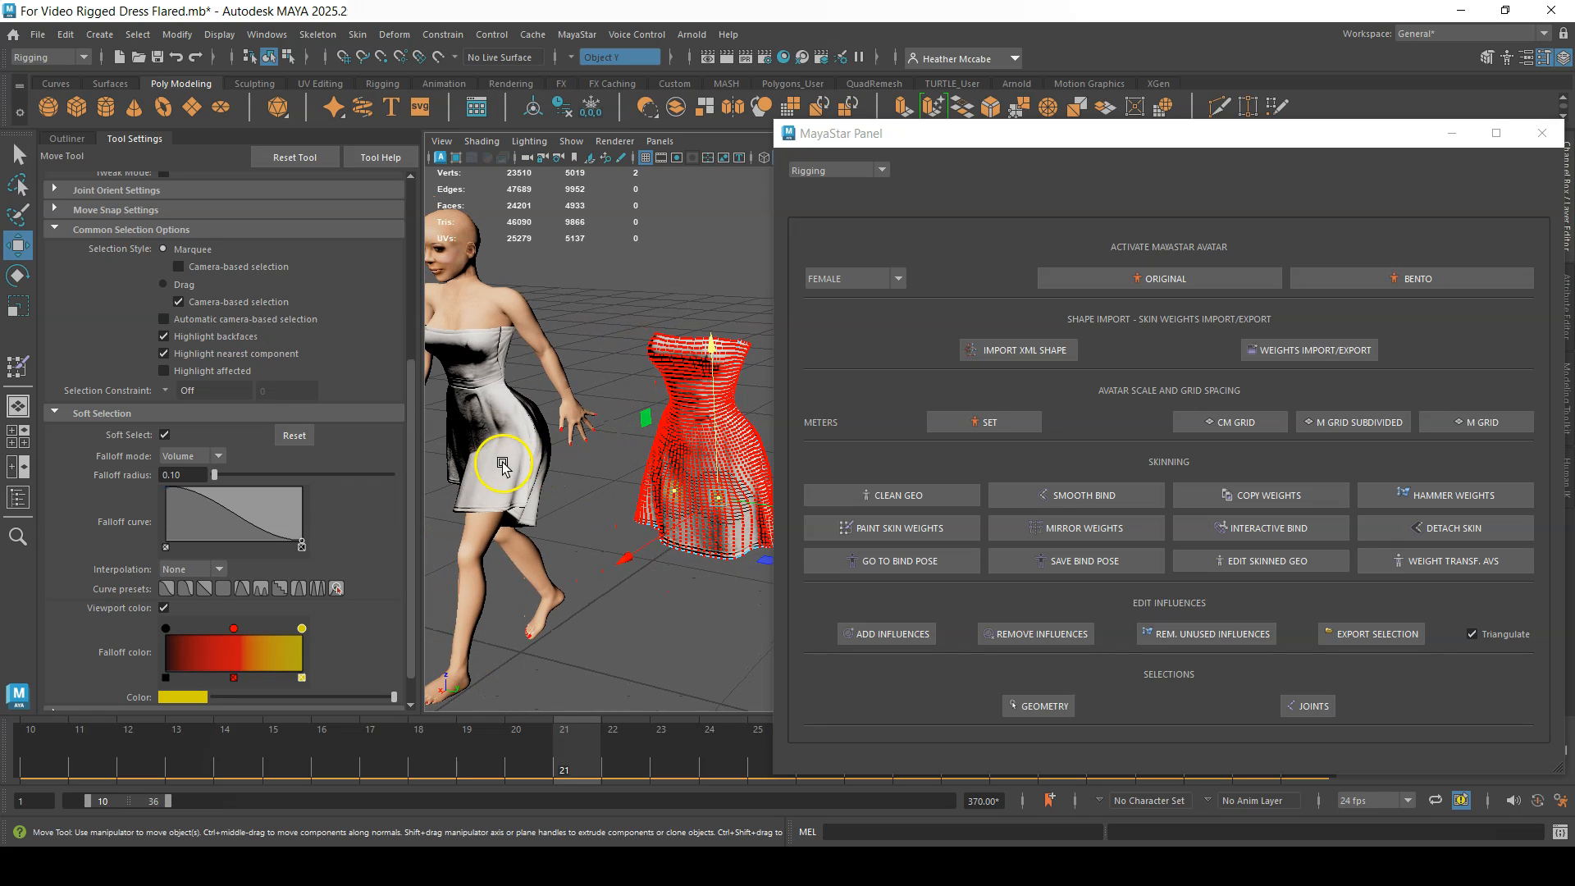
drag(630, 554, 636, 556)
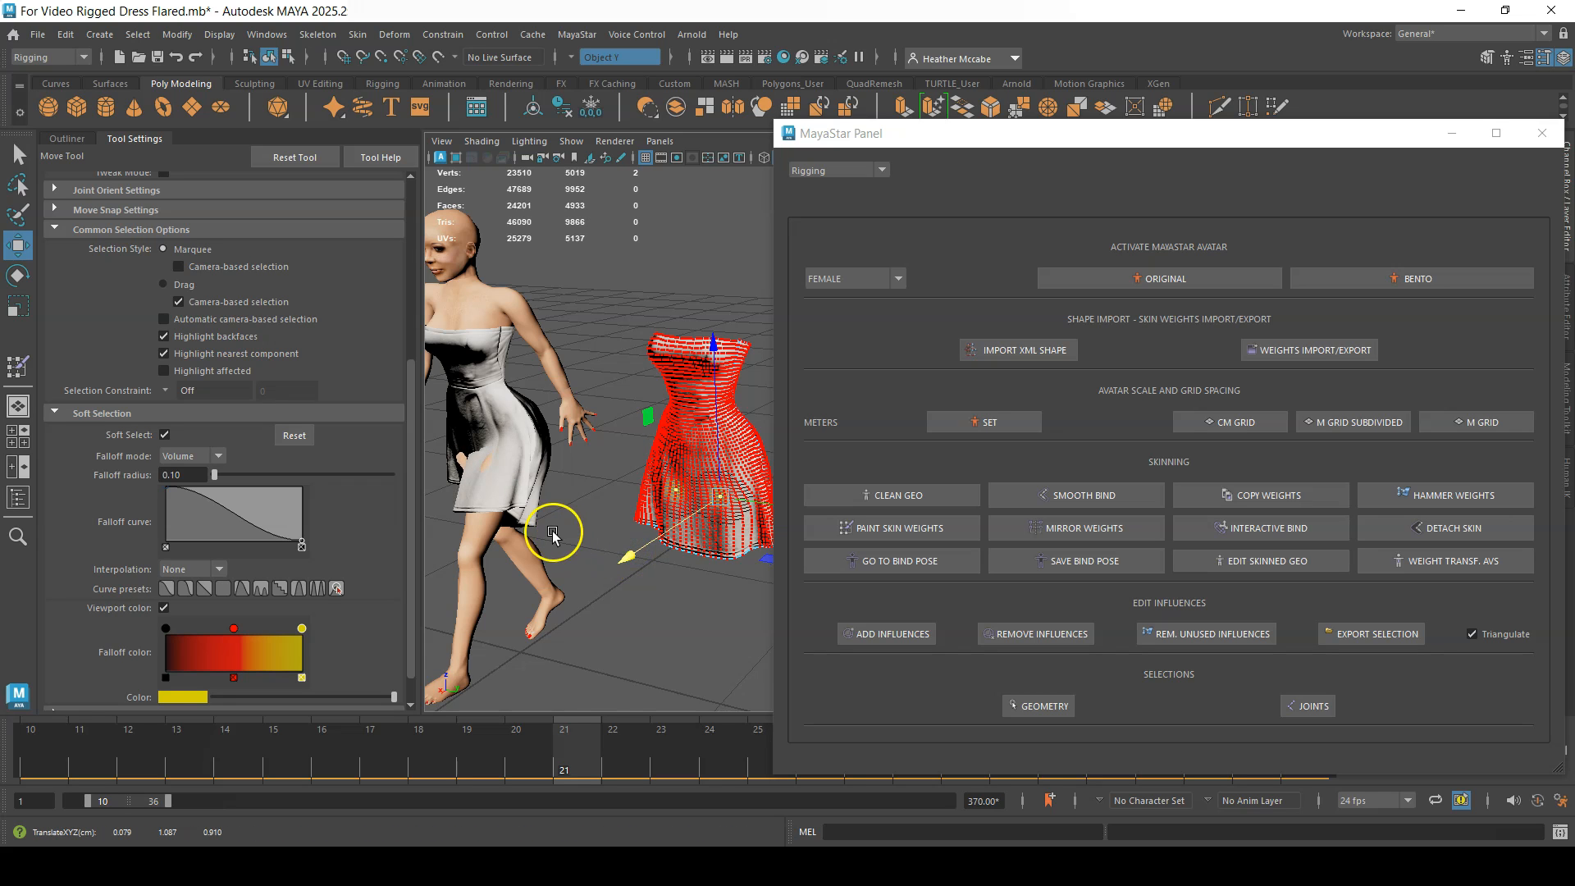
Move the mirrored skirt vertices outward along X to about 0.094 so the dress covers the thighs.
alt+middle_drag(556, 527, 661, 532)
alt+drag(592, 533, 653, 541)
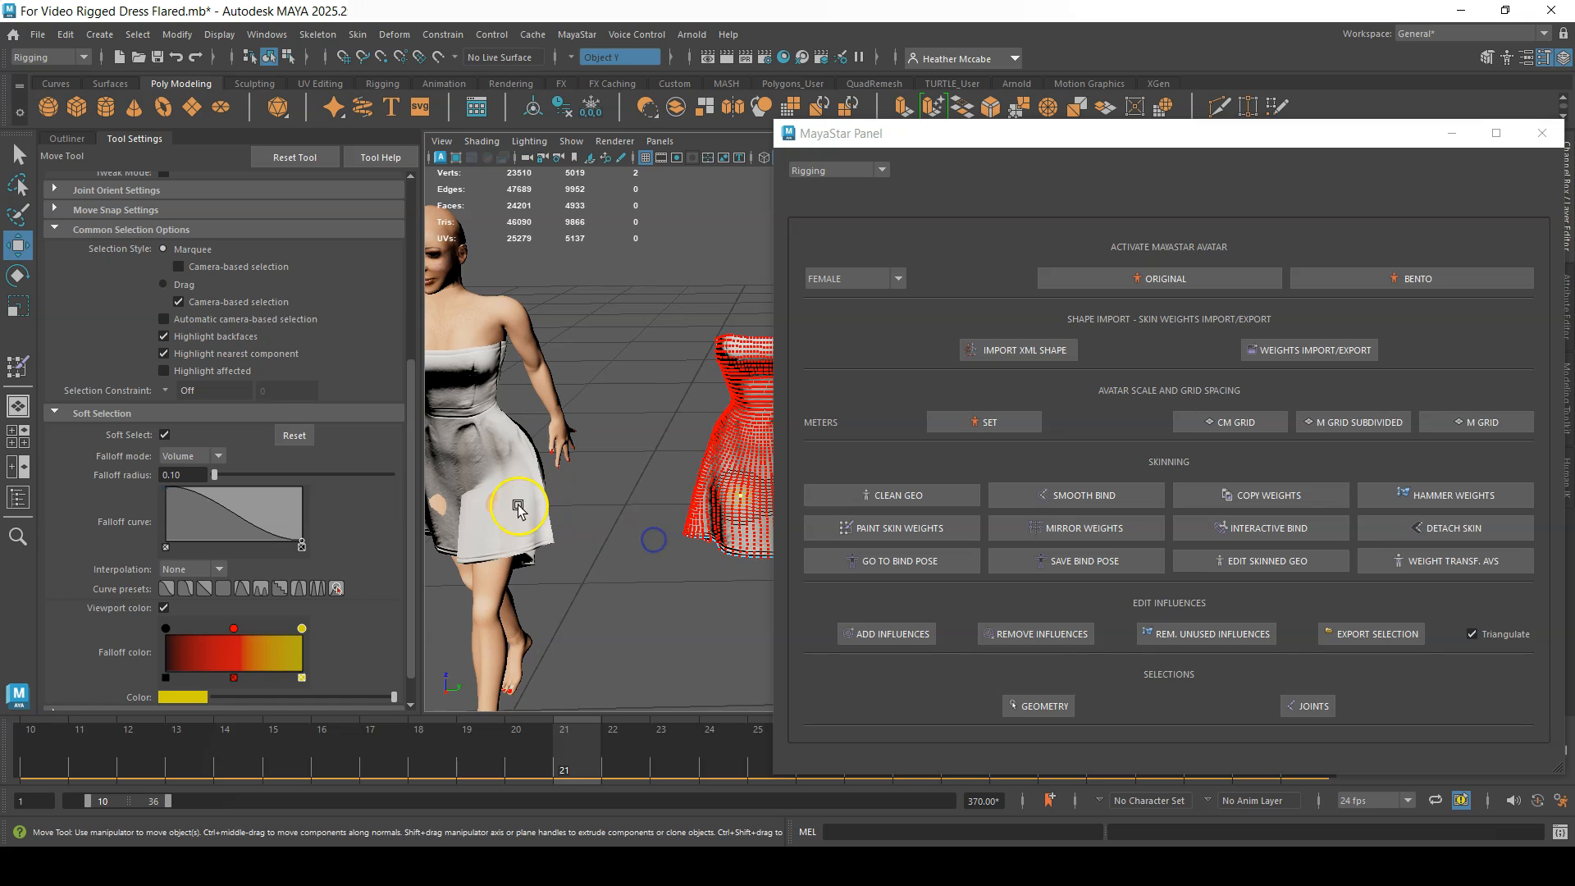
alt+middle_drag(485, 508, 378, 495)
alt+drag(507, 492, 439, 487)
alt+right_drag(475, 483, 513, 529)
alt+middle_drag(515, 562, 558, 599)
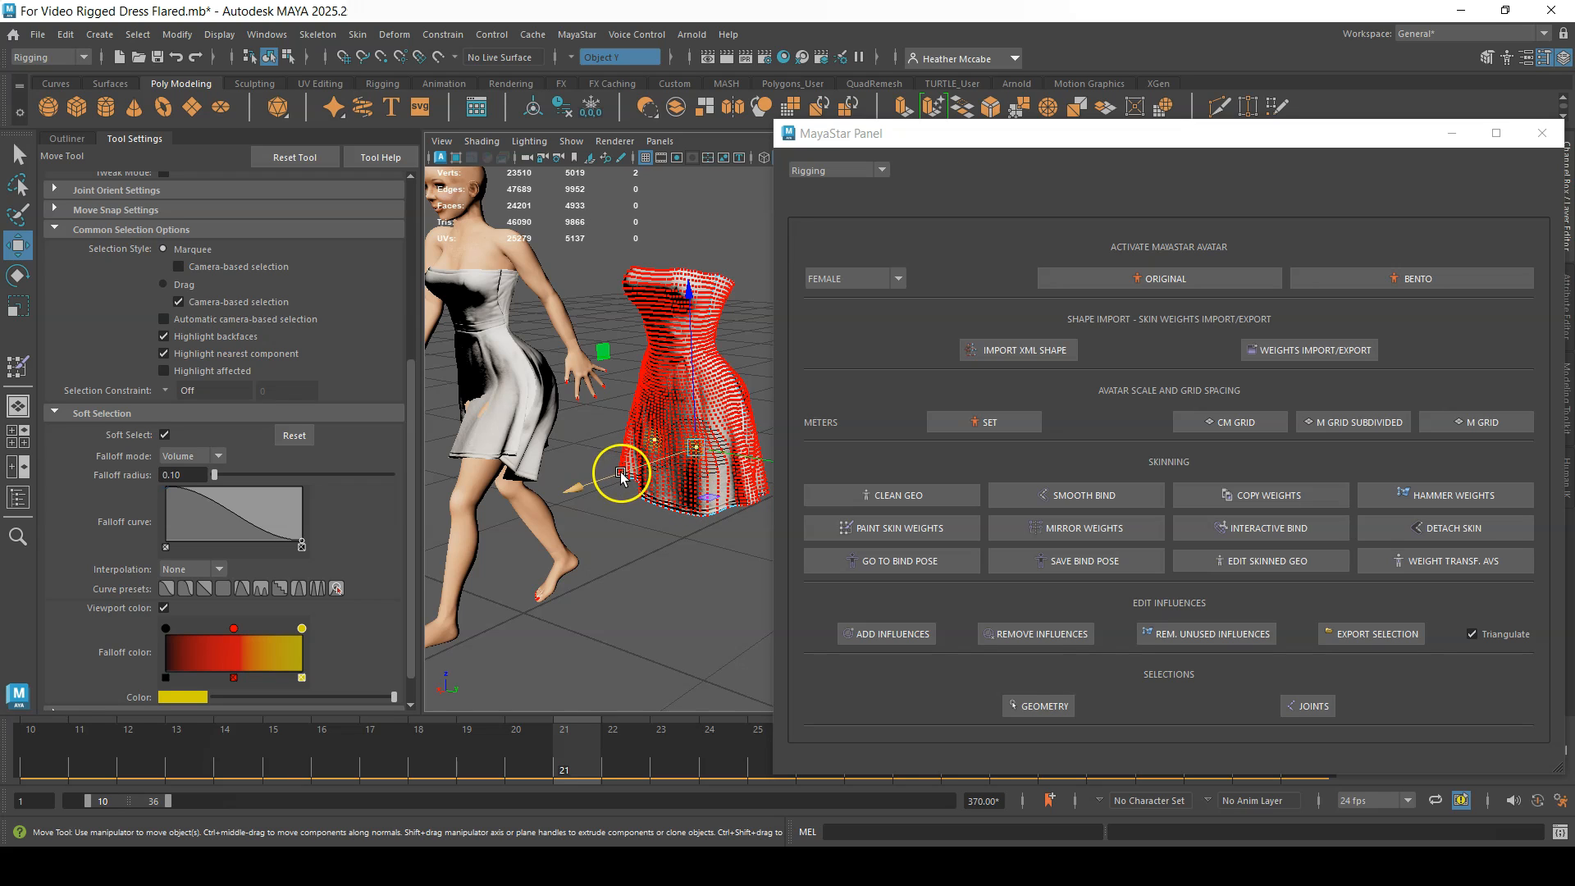
drag(604, 484, 603, 483)
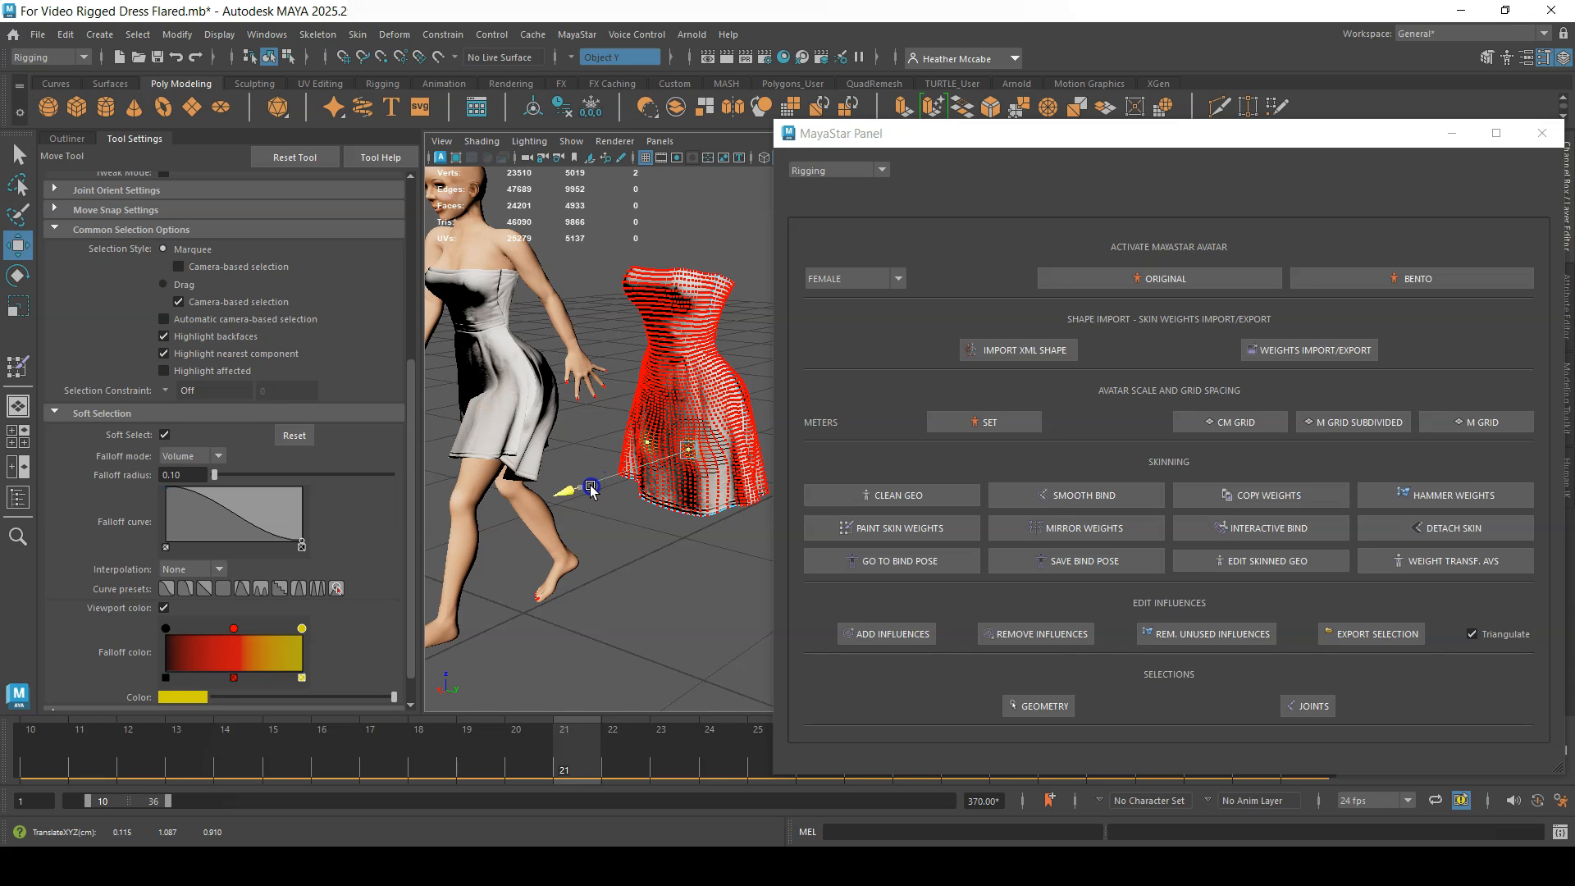
drag(560, 500, 599, 483)
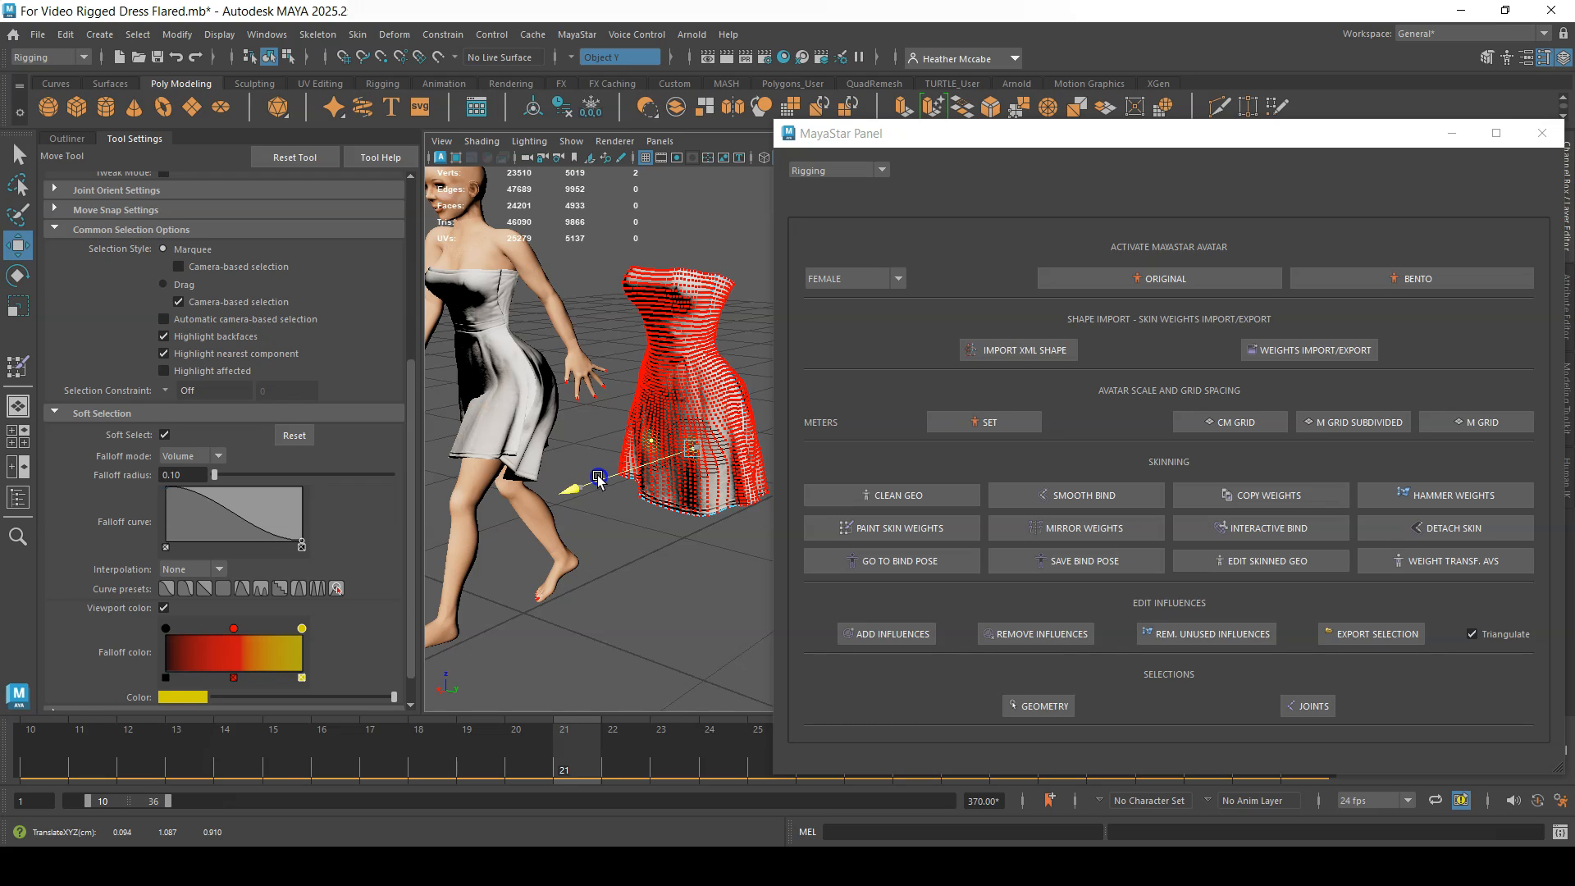
key(f)
scroll(684, 576, down, 3)
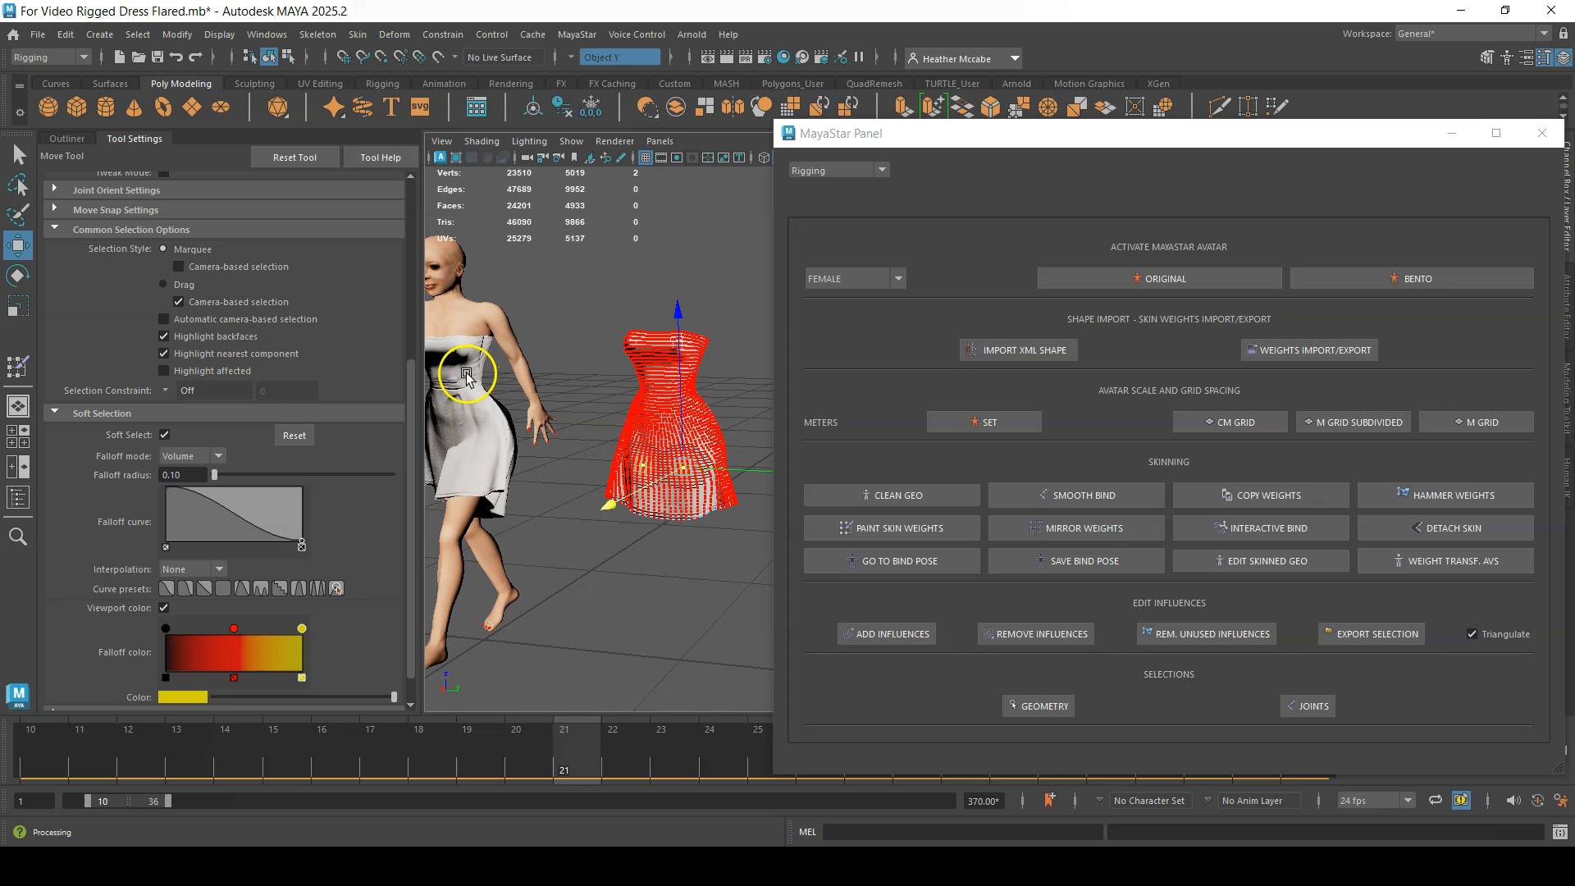
alt+middle_drag(552, 541, 589, 565)
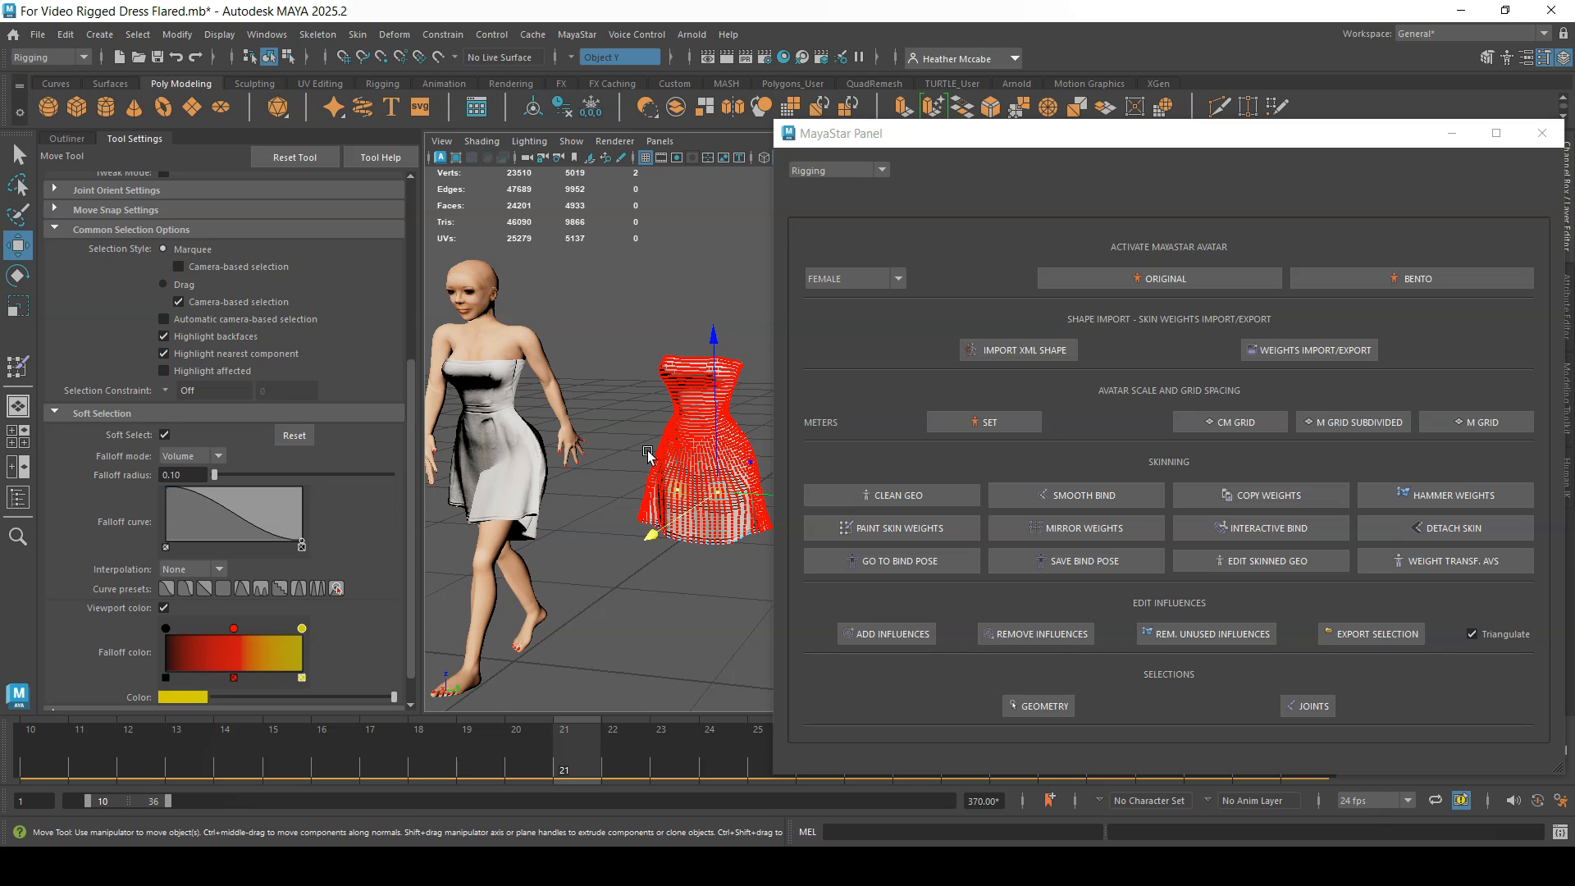
Switch MayaStar to its Shape Sliders and set the body's Body Fat to 100.
click(880, 170)
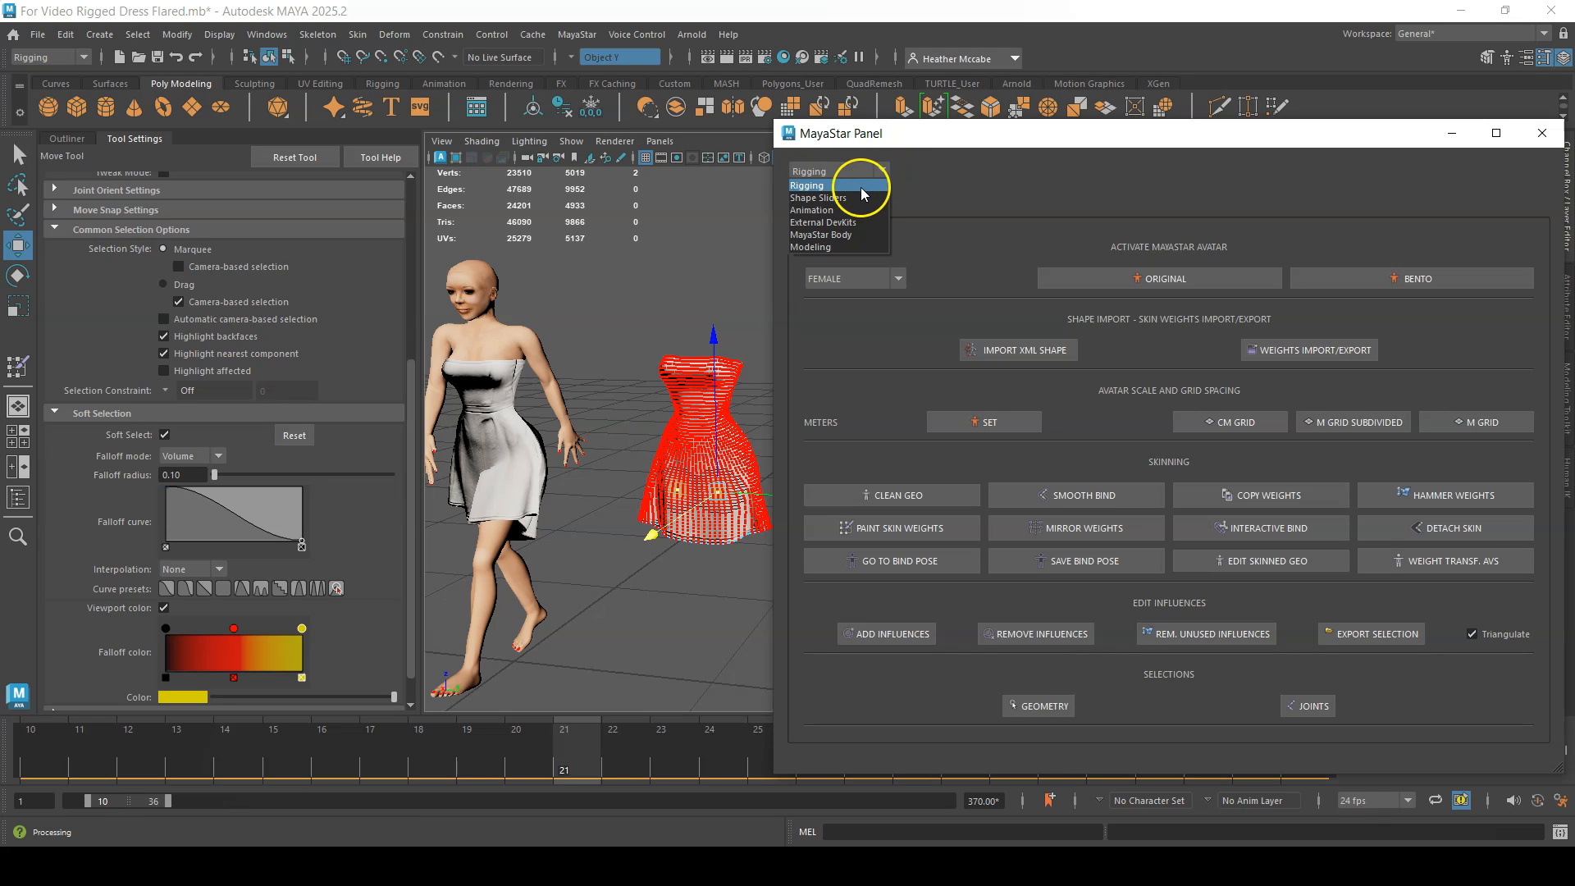
click(861, 198)
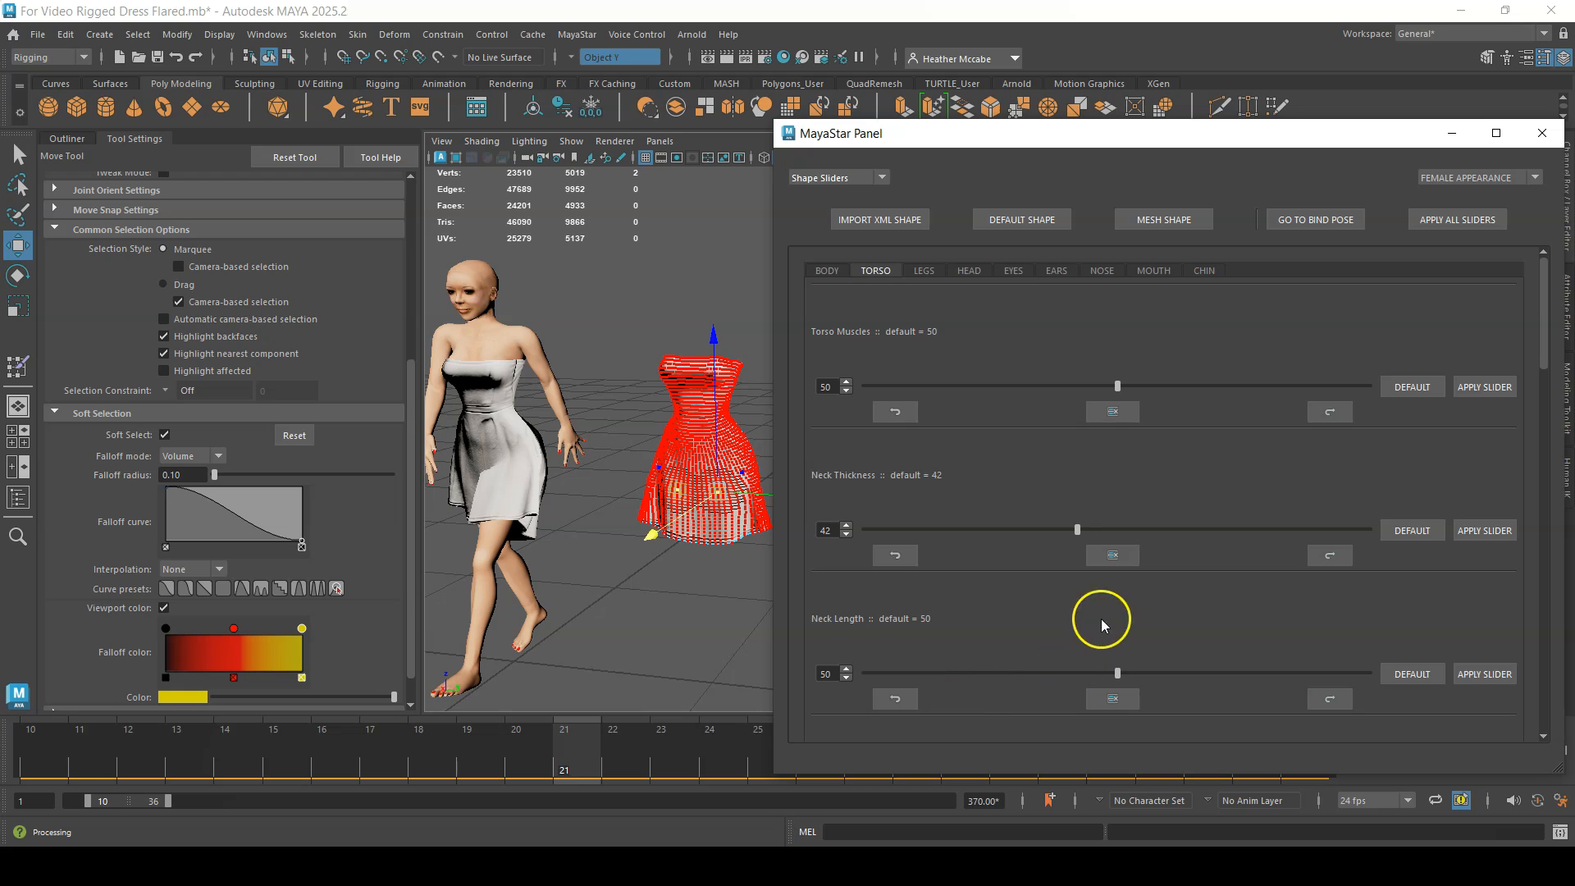
click(827, 270)
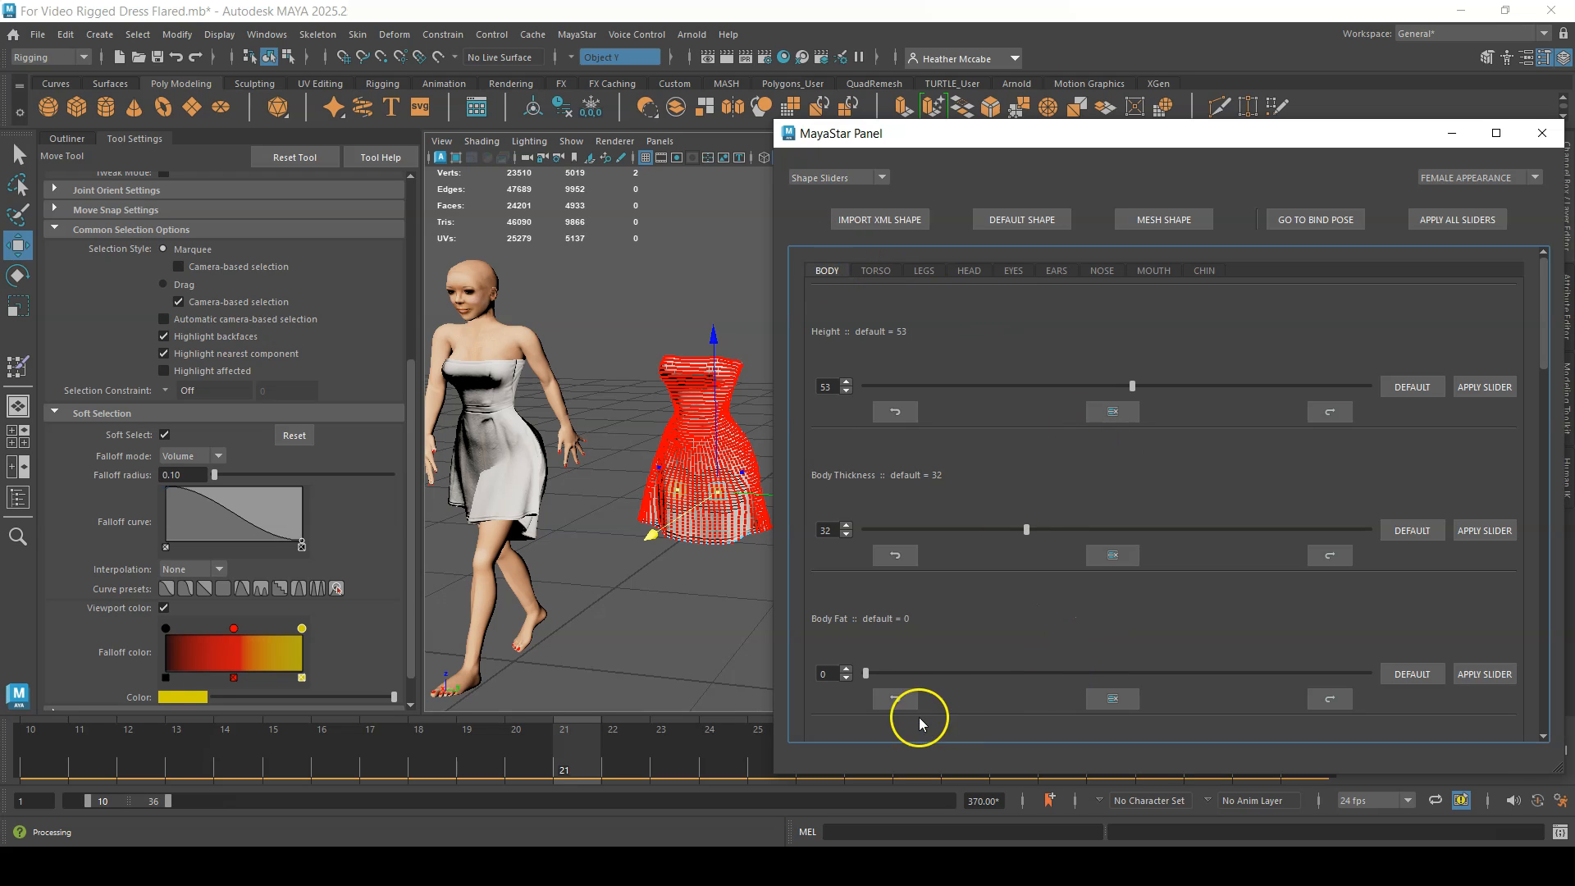
drag(866, 673, 1390, 686)
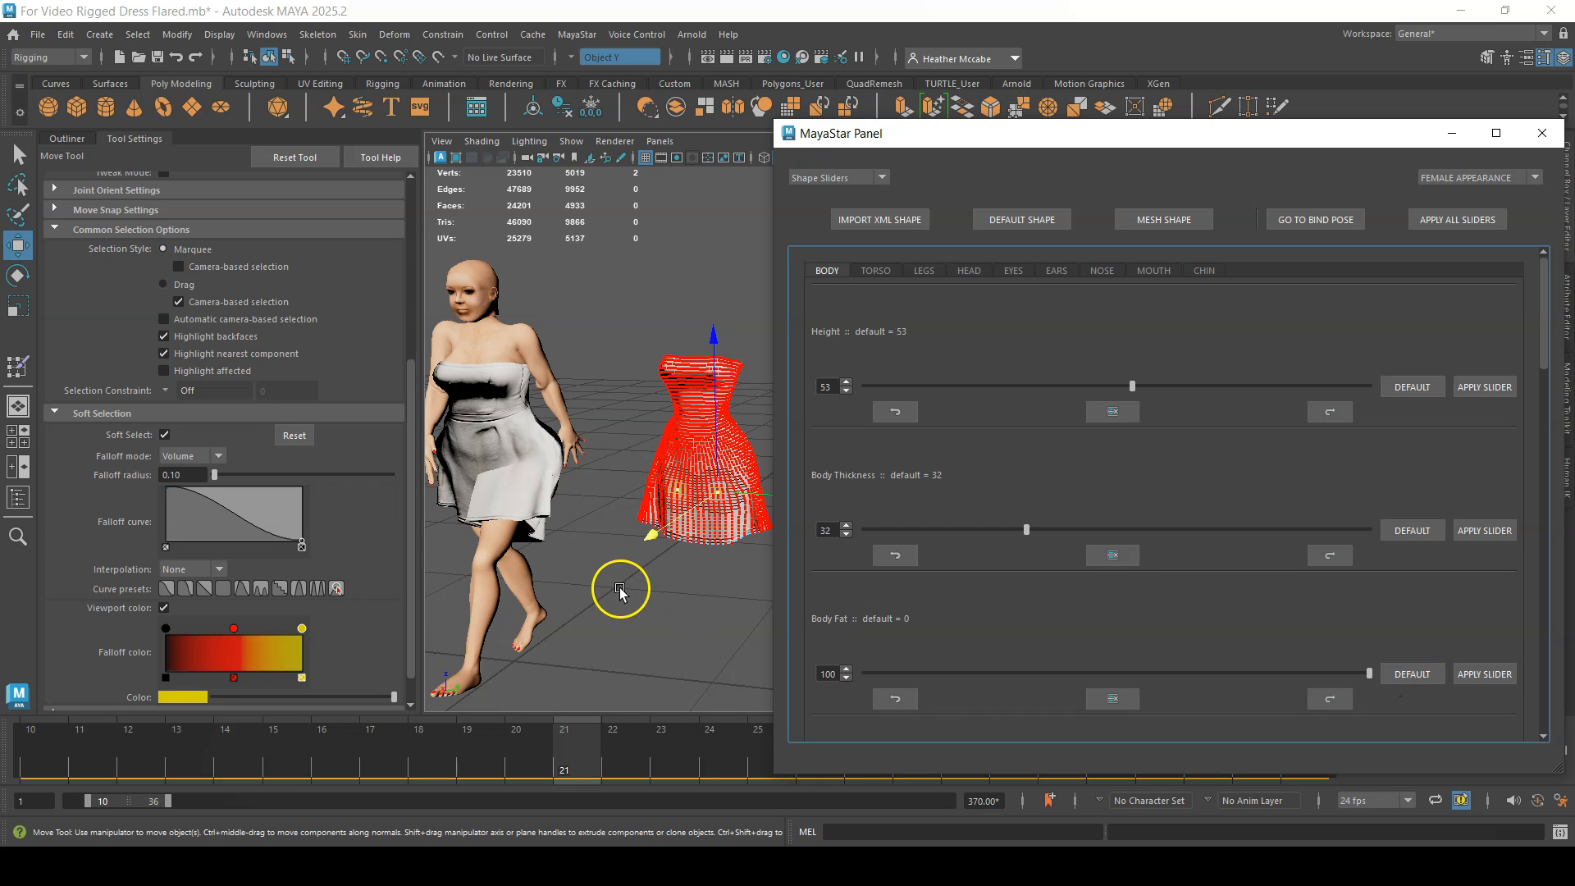
Check the rigged dress's fit on the posed avatar at full body fat and return the avatar to its Mesh Shape.
alt+drag(619, 592, 573, 588)
alt+middle_drag(573, 589, 486, 628)
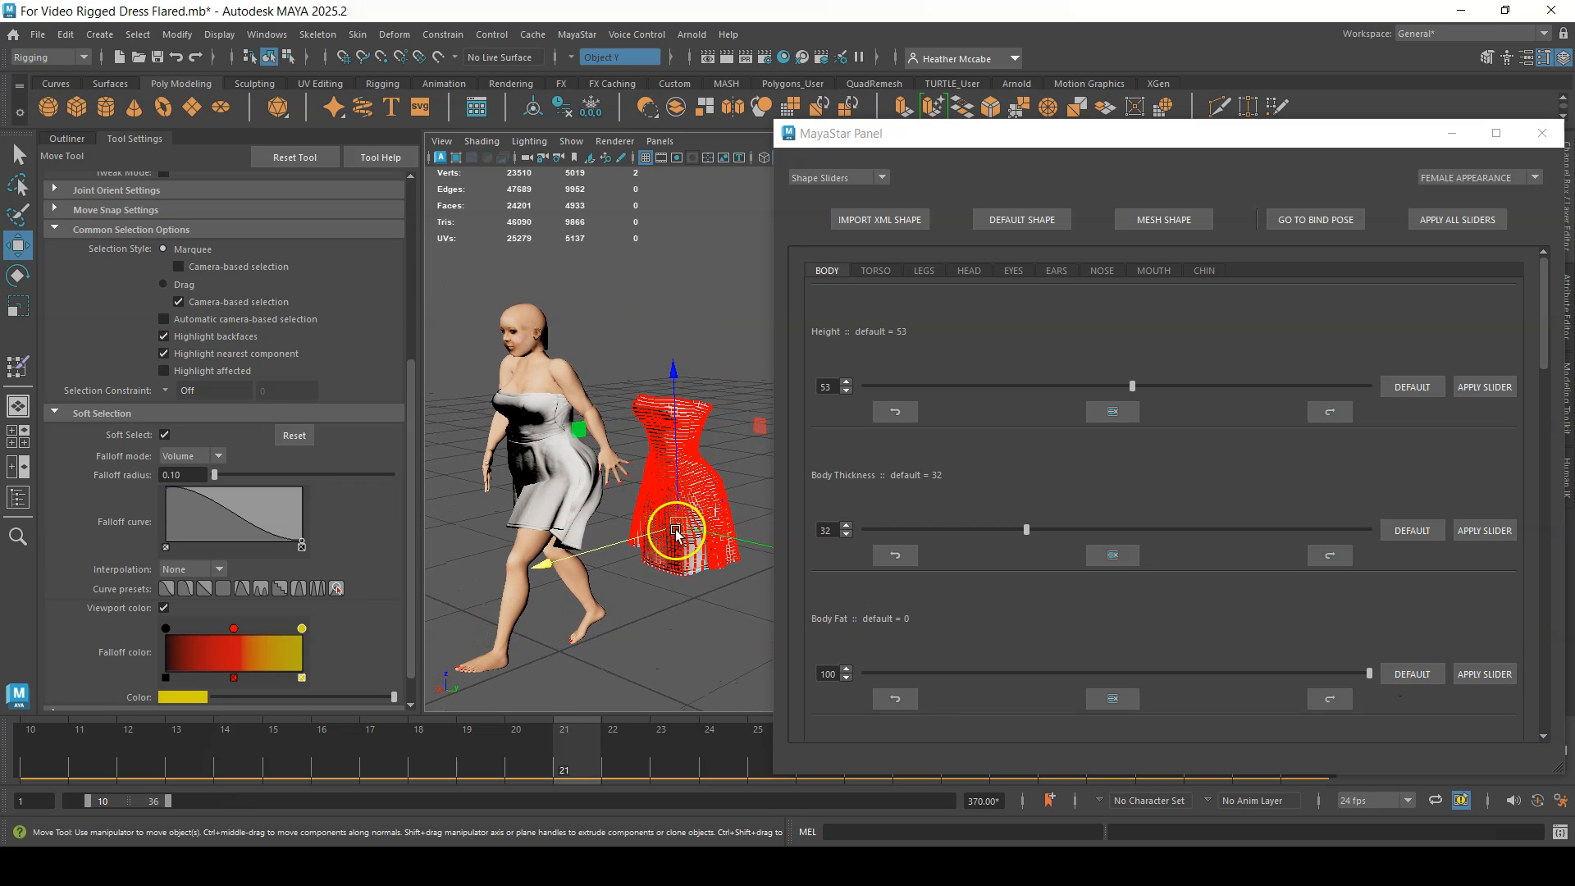
alt+drag(703, 509, 691, 501)
alt+right_drag(691, 502, 775, 675)
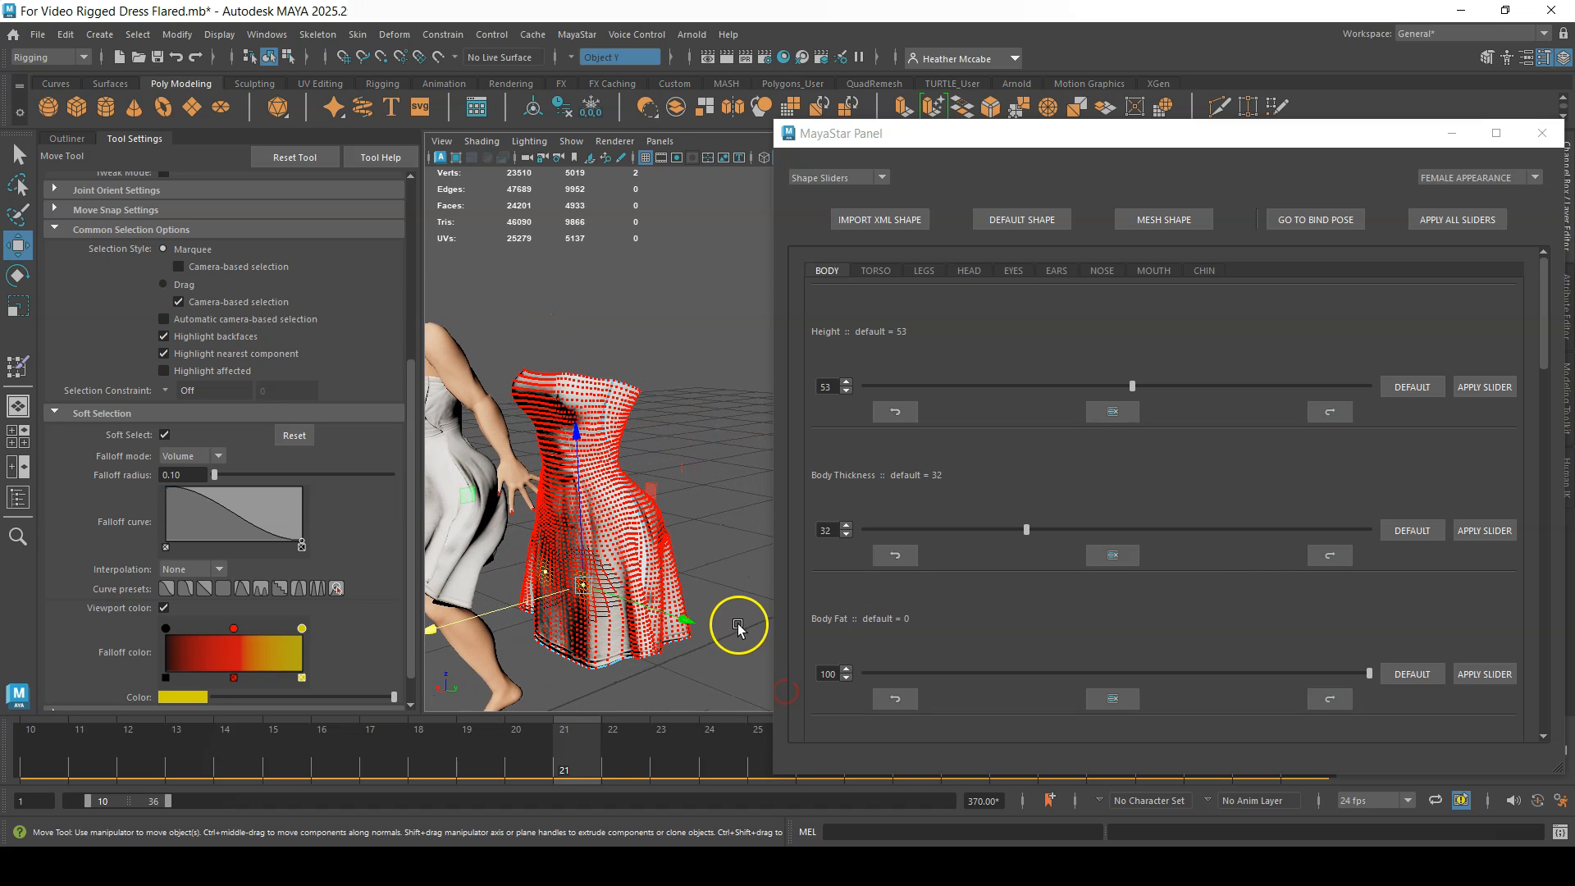
alt+right_drag(636, 554, 589, 440)
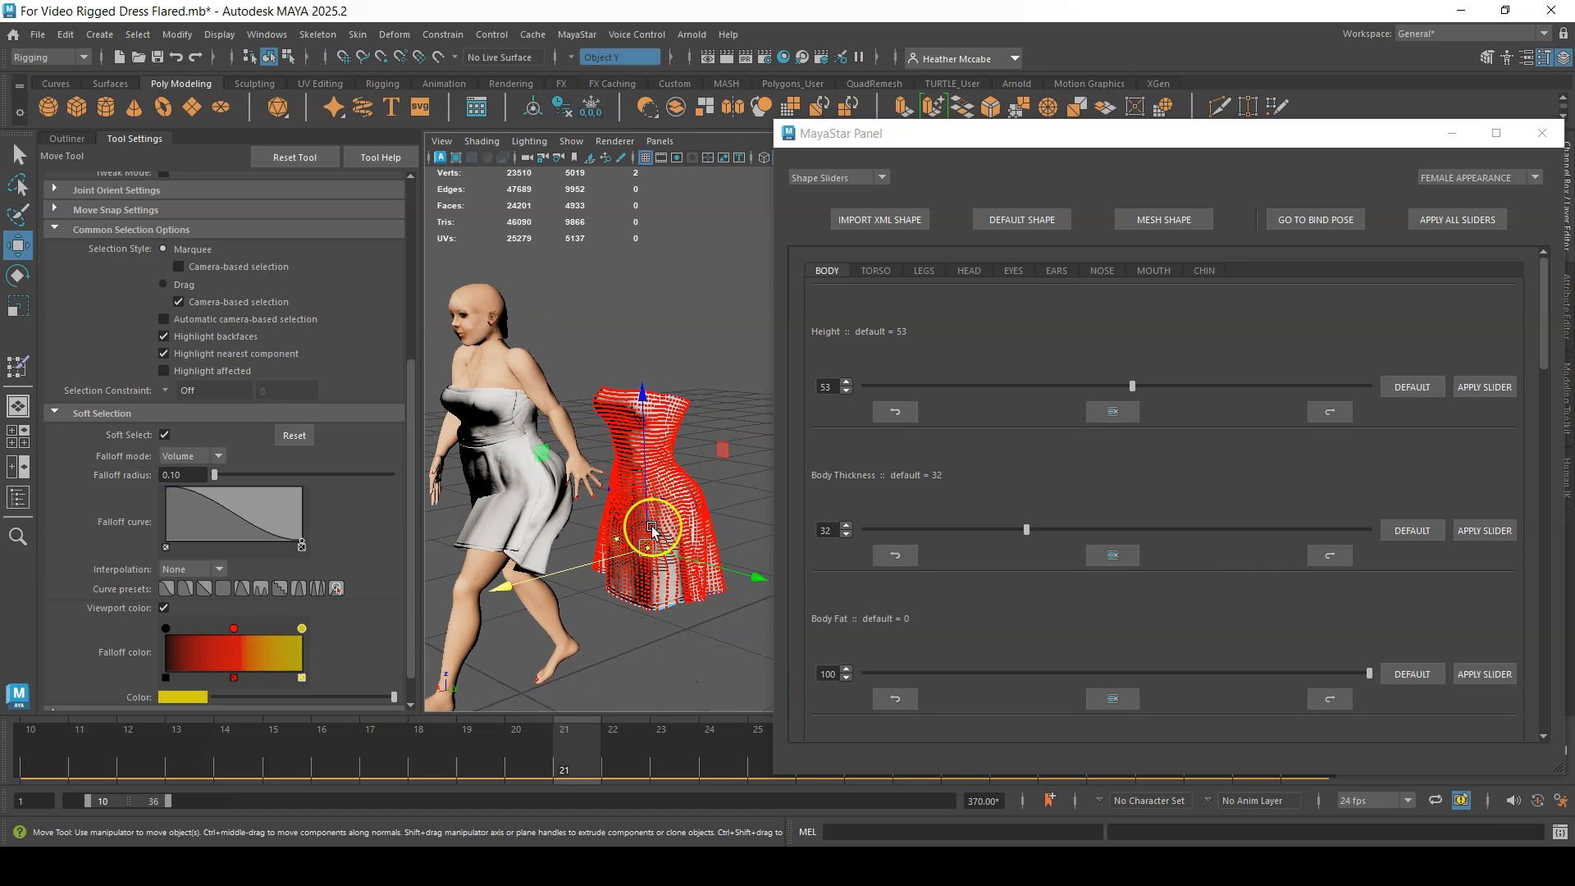
alt+drag(655, 564, 626, 451)
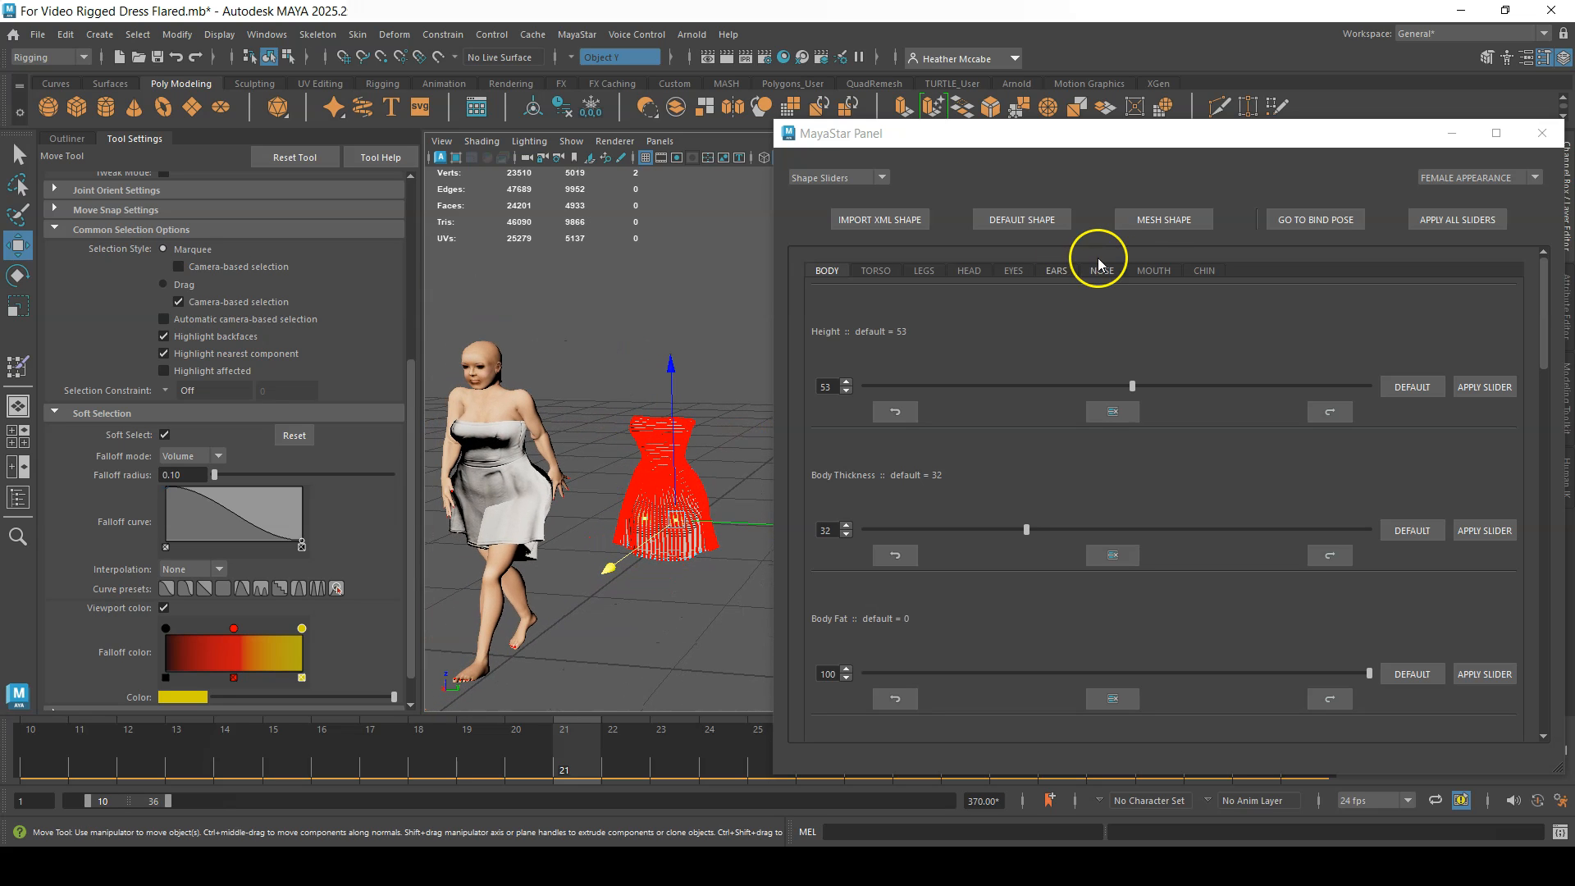
click(1156, 219)
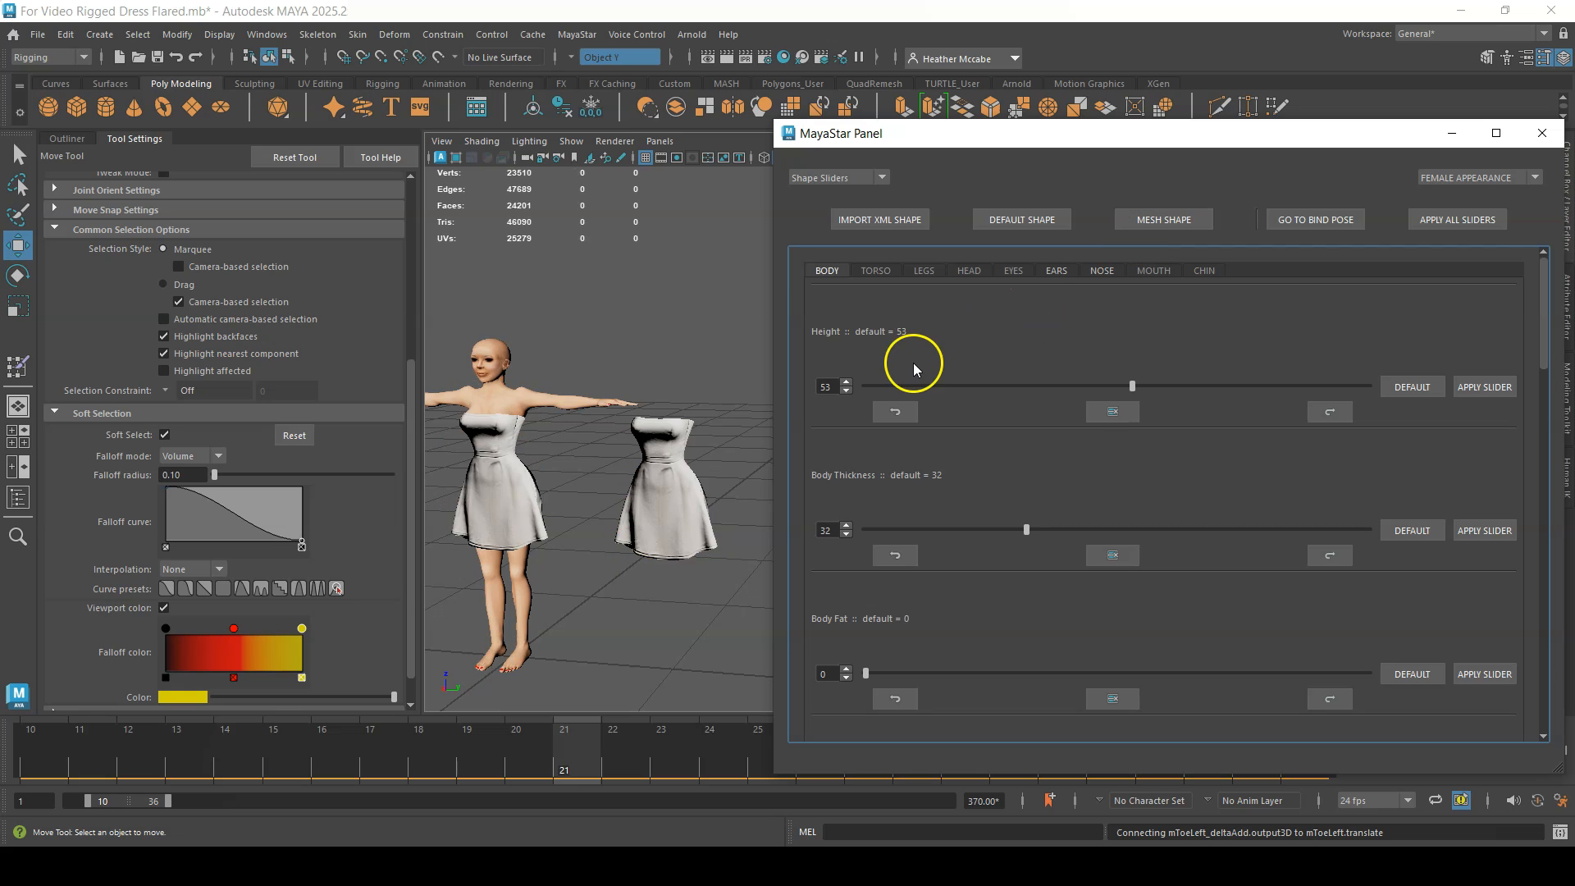
Delete the editable dress copy standing beside the avatar, keeping only the rigged dress.
drag(669, 587, 669, 555)
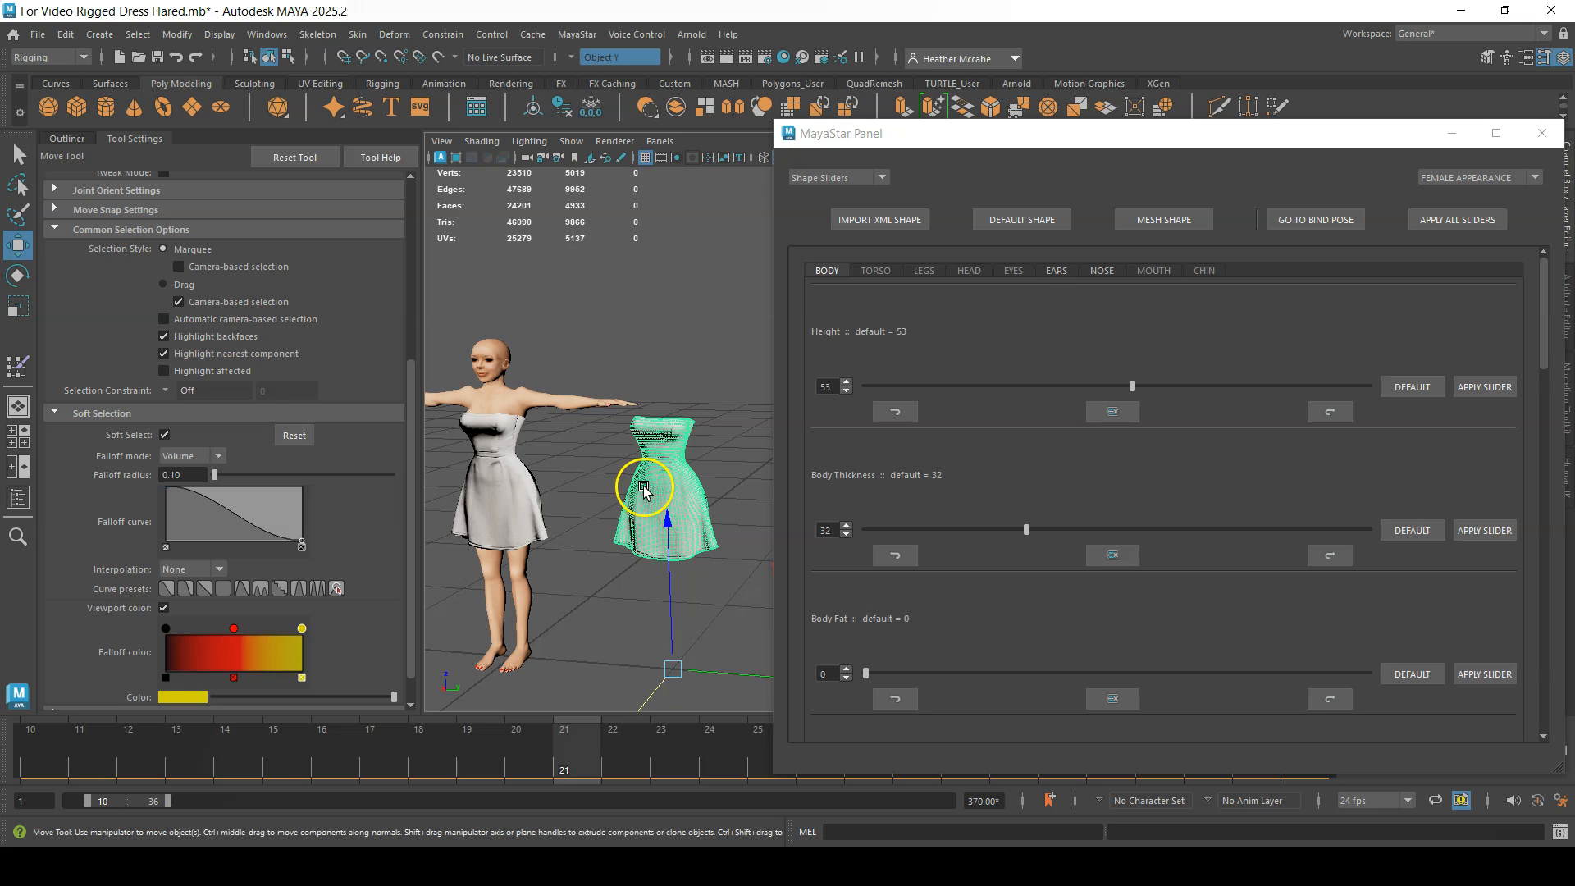
key(Delete)
alt+middle_drag(541, 527, 668, 544)
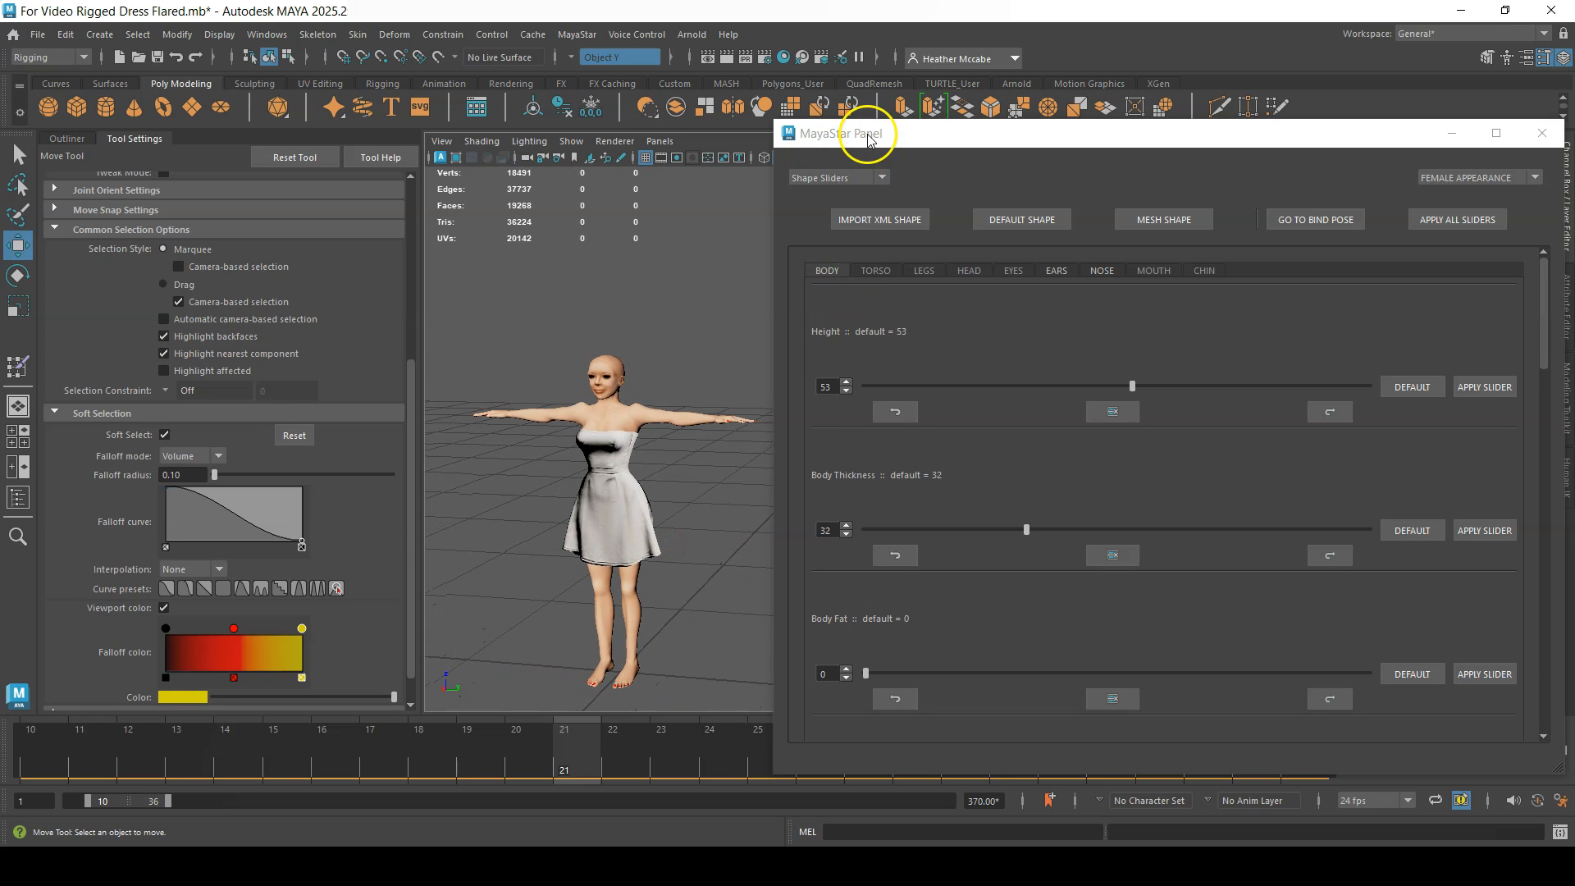
Switch MayaStar to its Rigging tools and select the rigged dress on the avatar.
click(882, 180)
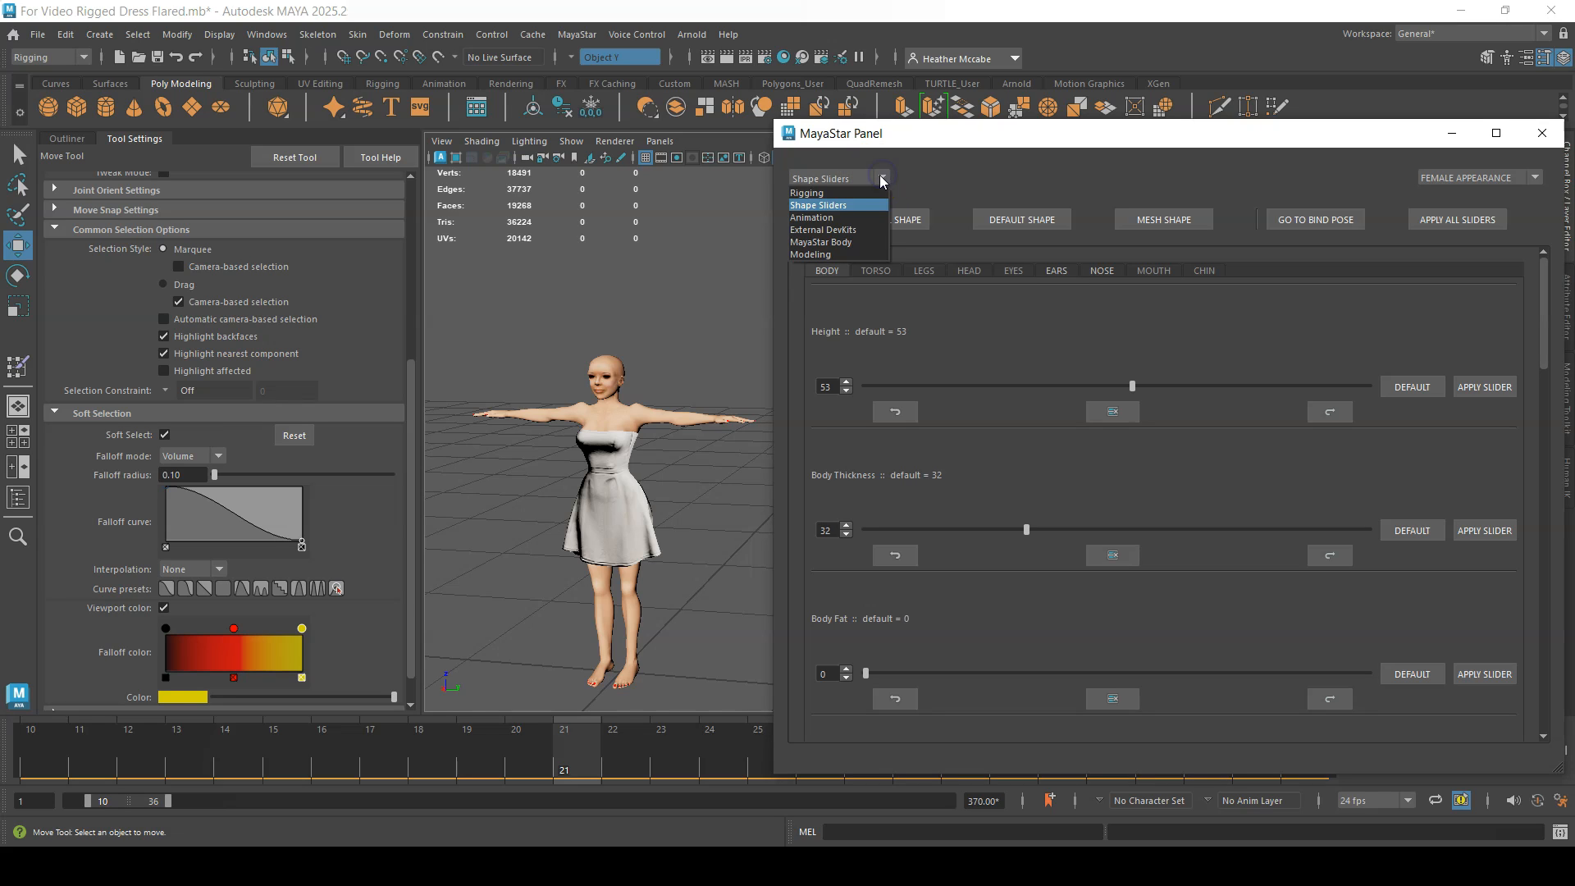
click(853, 197)
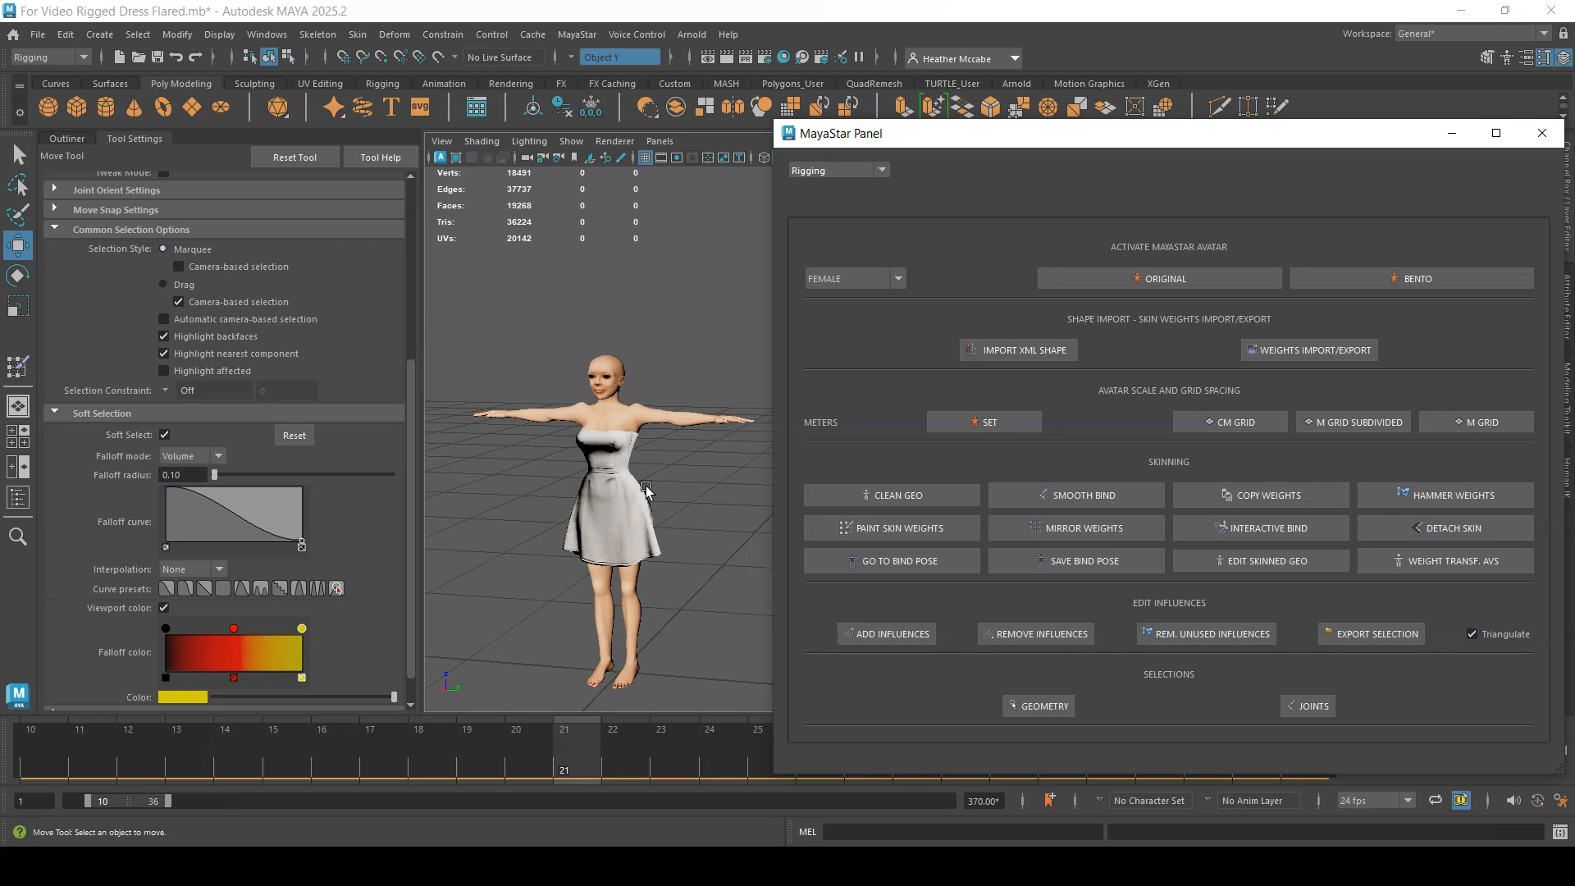
click(652, 526)
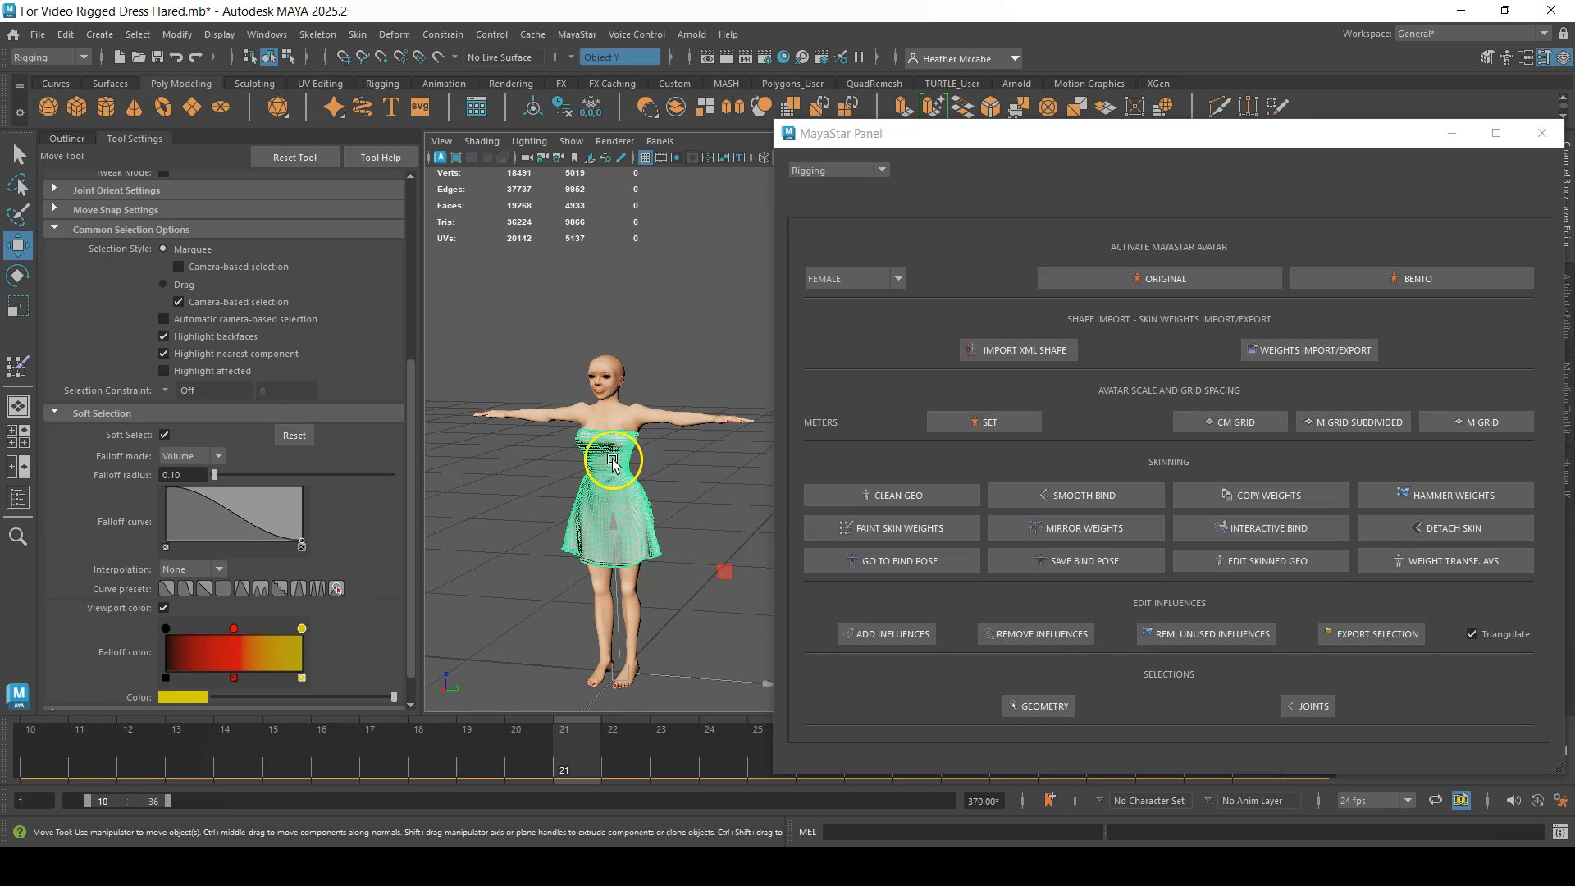